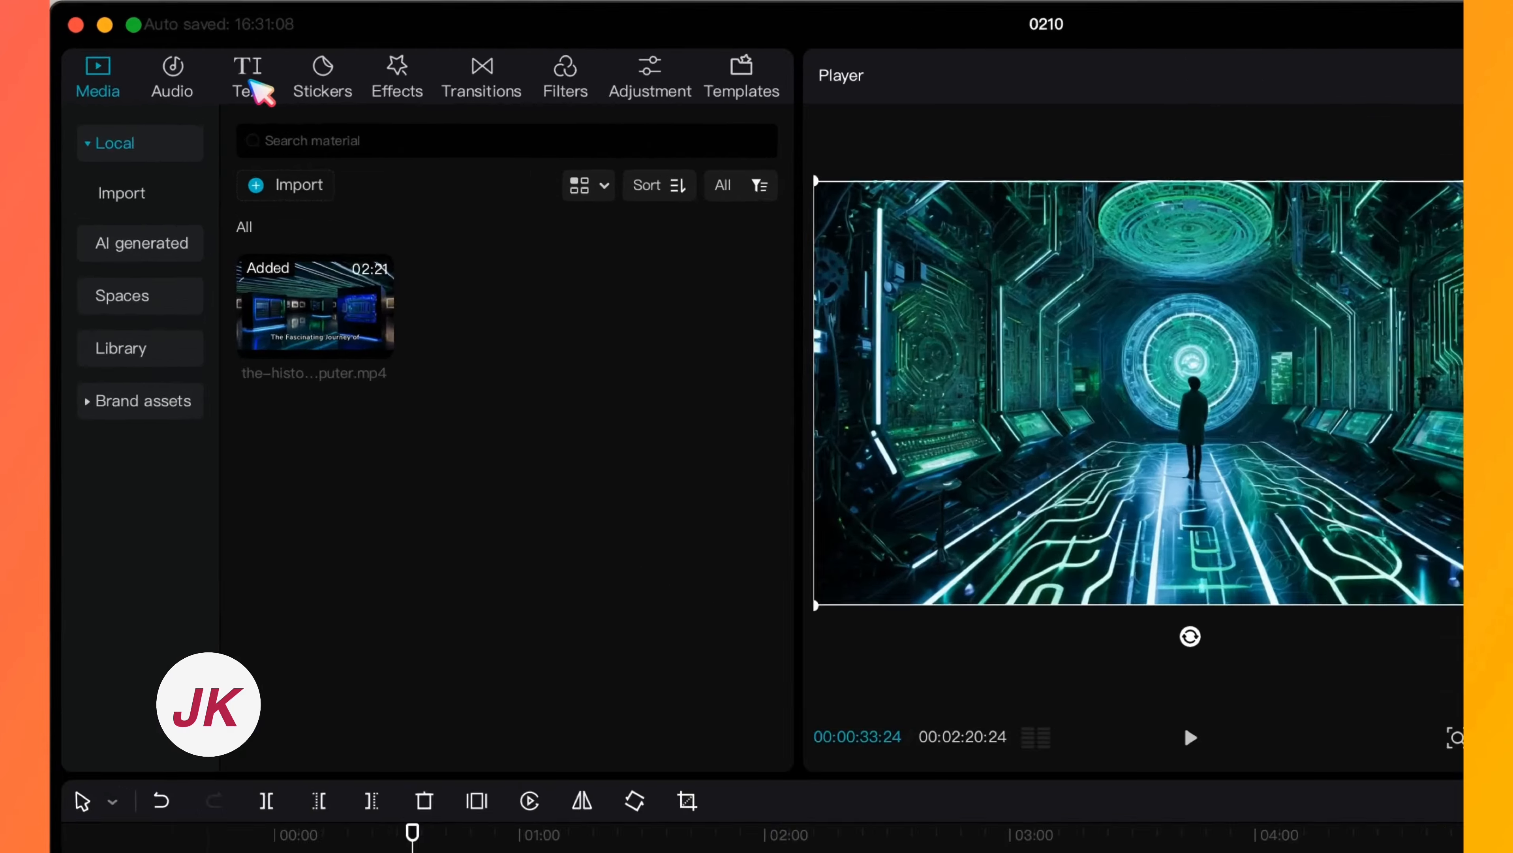
- Add a default text clip over the video and replace its text with an underscore
{"action": "left_click", "coordinate": [197, 61]}
{"action": "mouse_move", "coordinate": [247, 224]}
{"action": "left_click", "coordinate": [455, 459]}
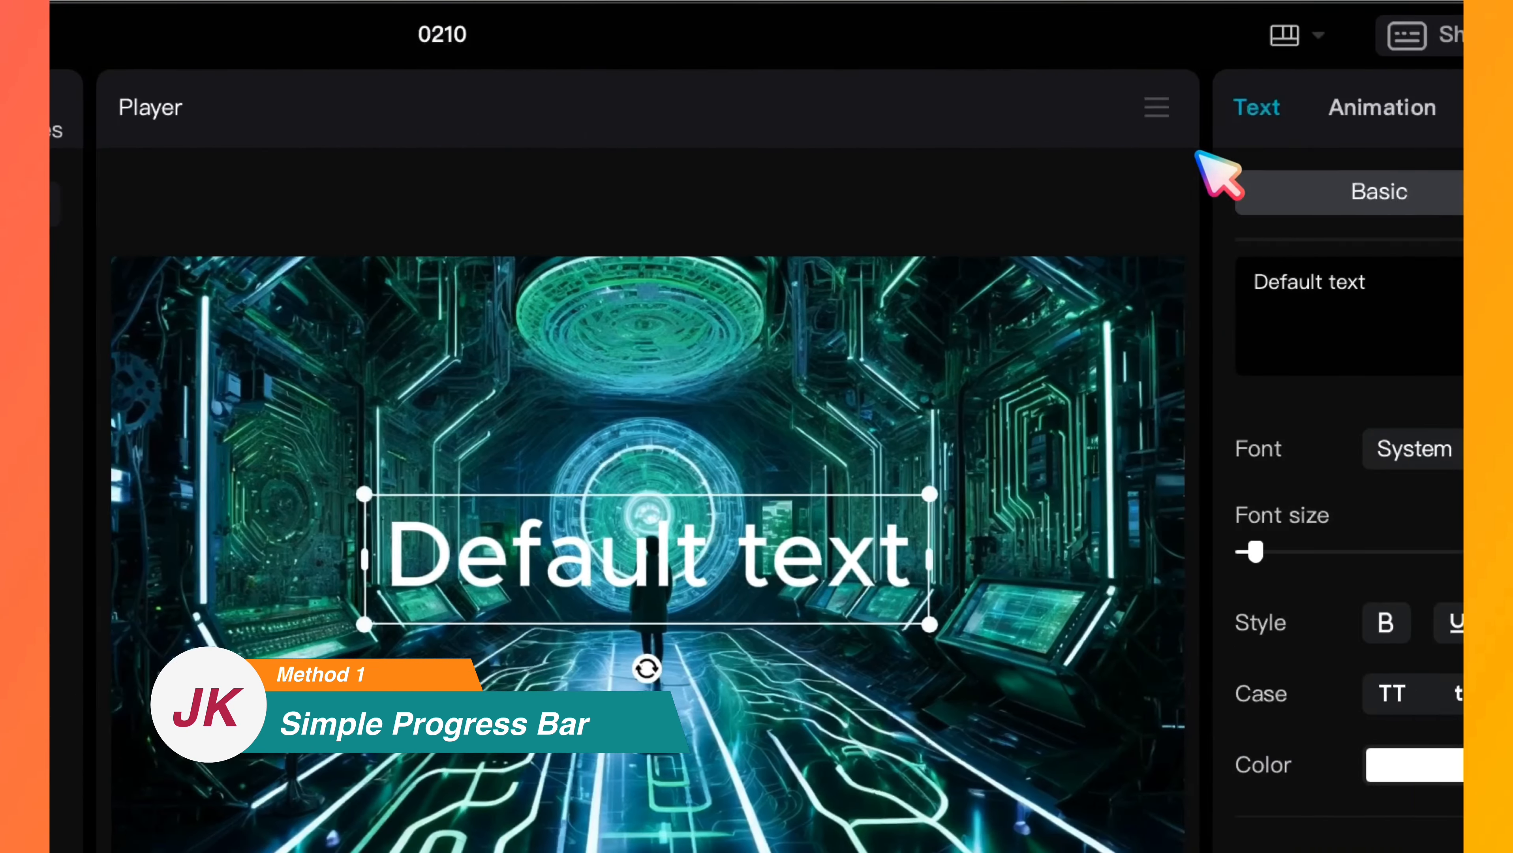
{"action": "left_click_drag", "start_coordinate": [1512, 328], "coordinate": [1512, 304]}
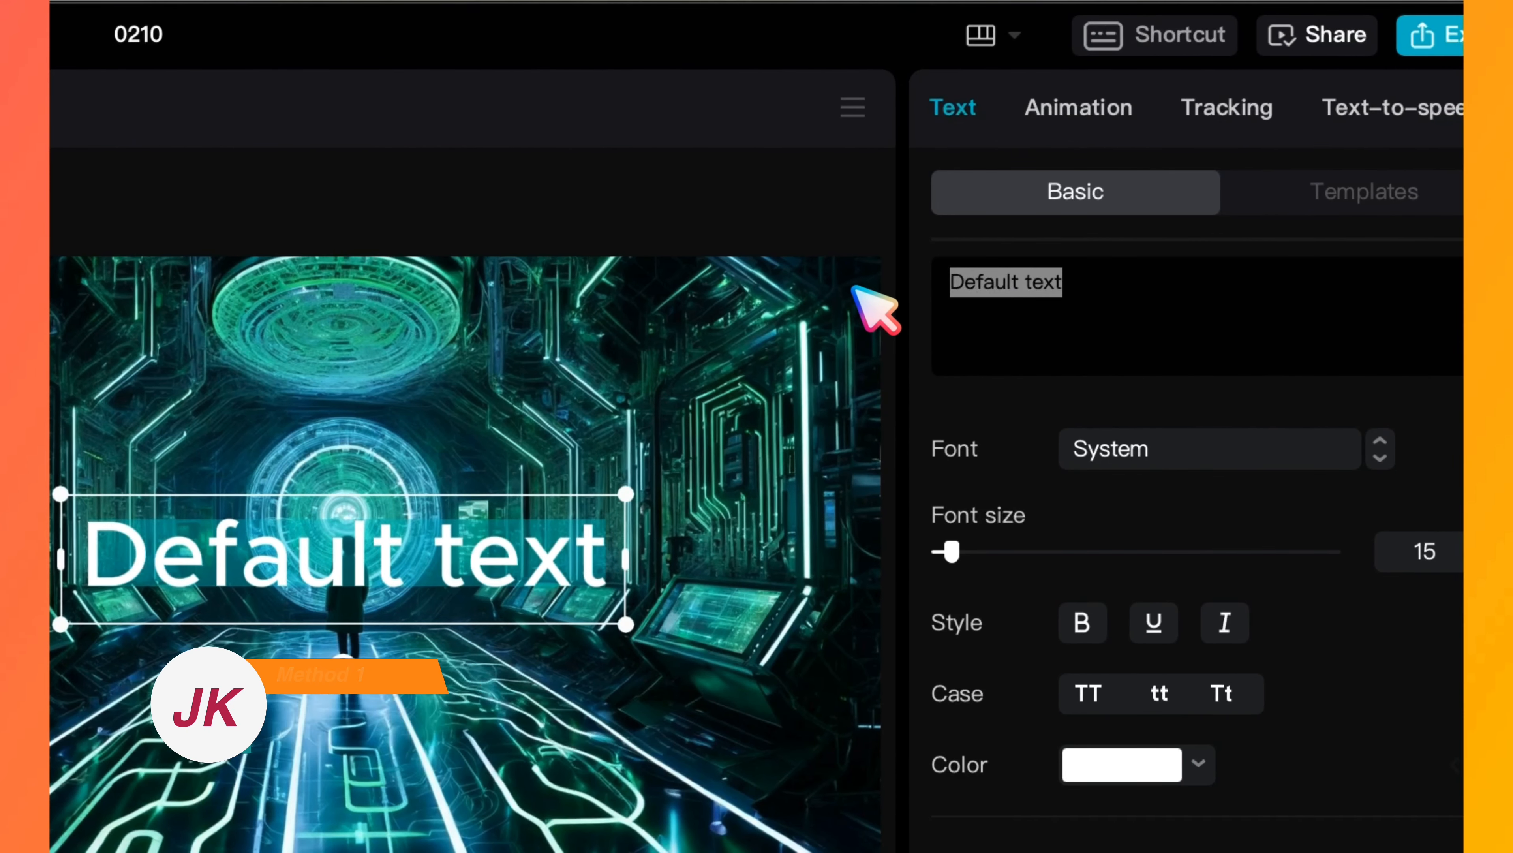
{"action": "type", "text": "_"}
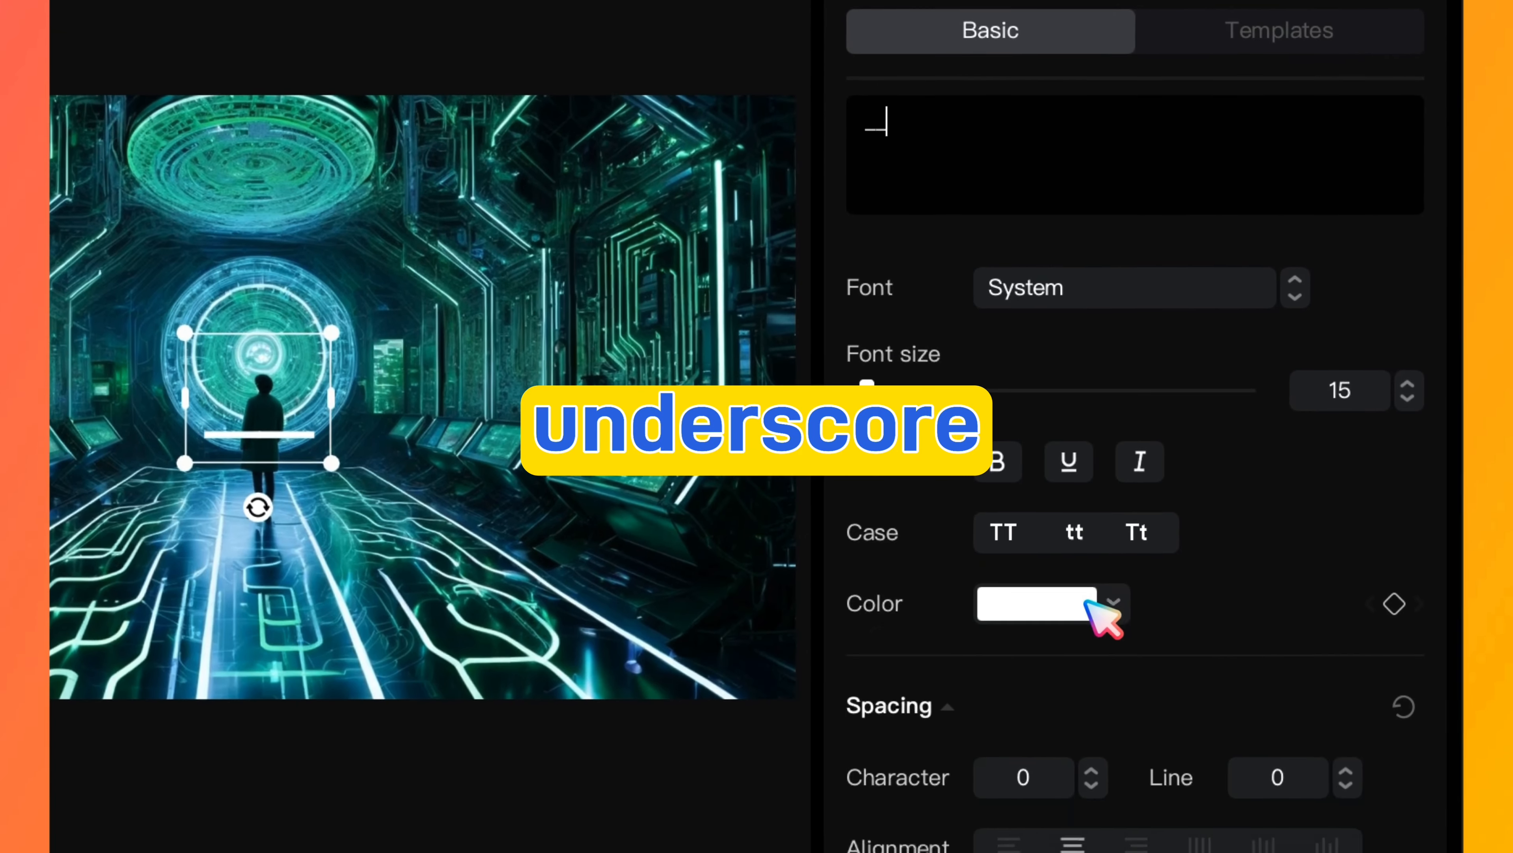
- Color the underscore red and increase its font size to 114 so it forms a bar along the frame's bottom edge
{"action": "left_click", "coordinate": [1102, 774]}
{"action": "left_click", "coordinate": [1299, 827]}
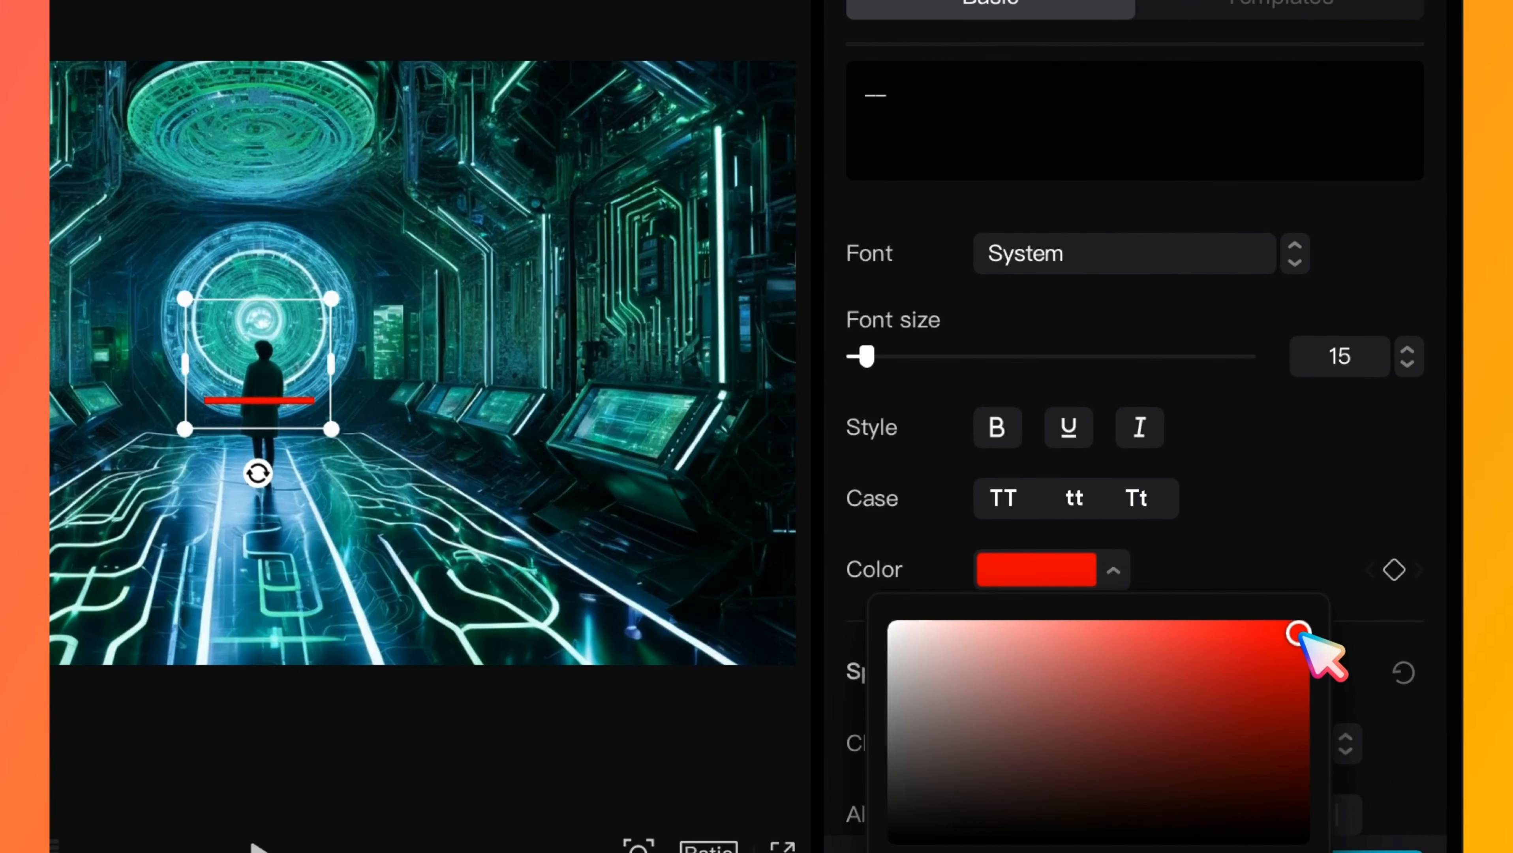
{"action": "left_click_drag", "start_coordinate": [866, 356], "coordinate": [997, 358]}
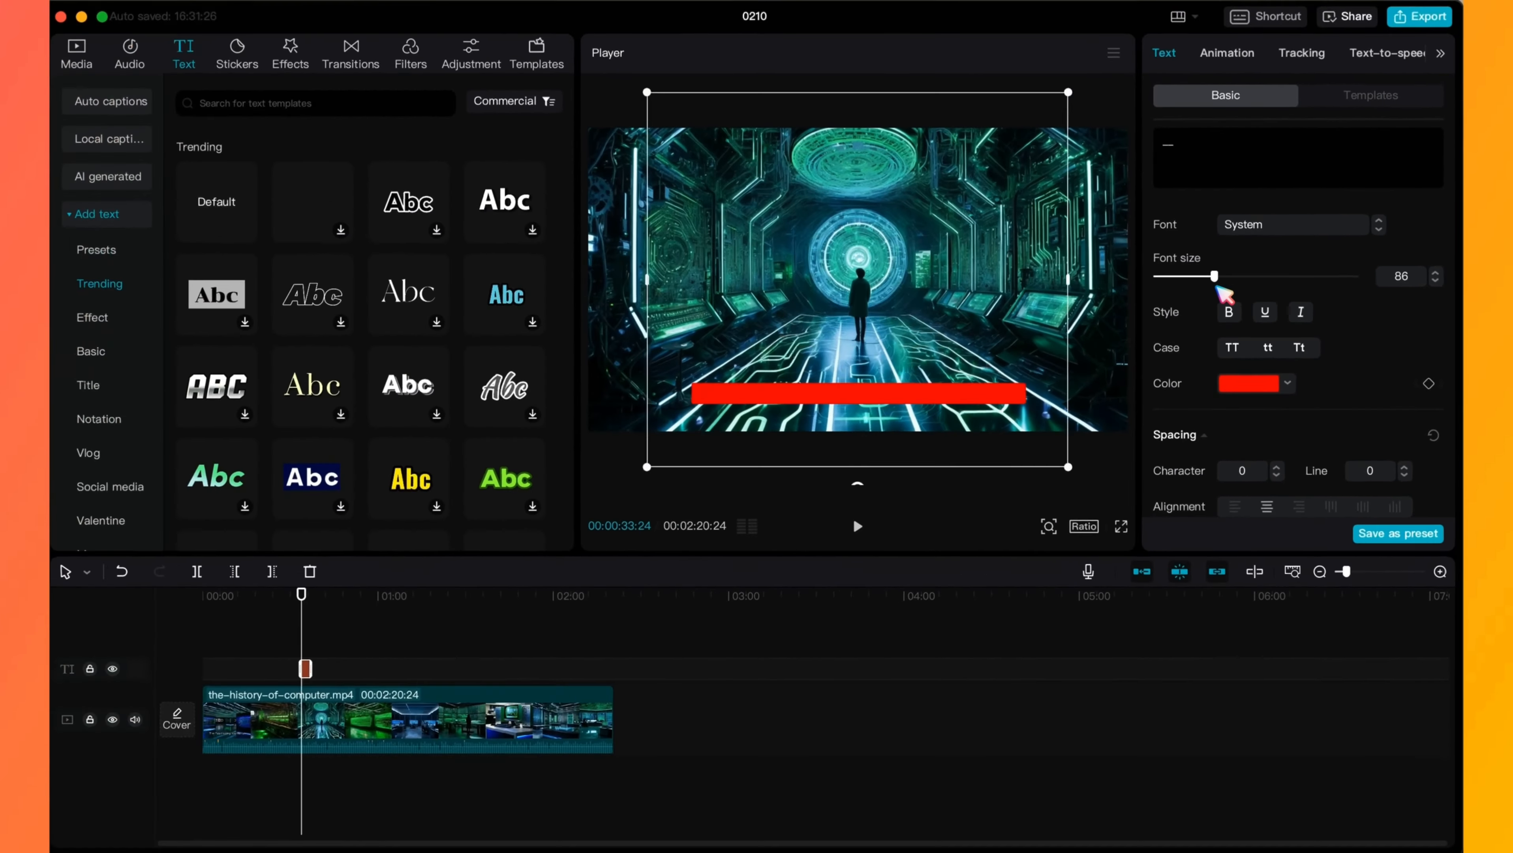
{"action": "left_click_drag", "start_coordinate": [1233, 293], "coordinate": [1235, 296]}
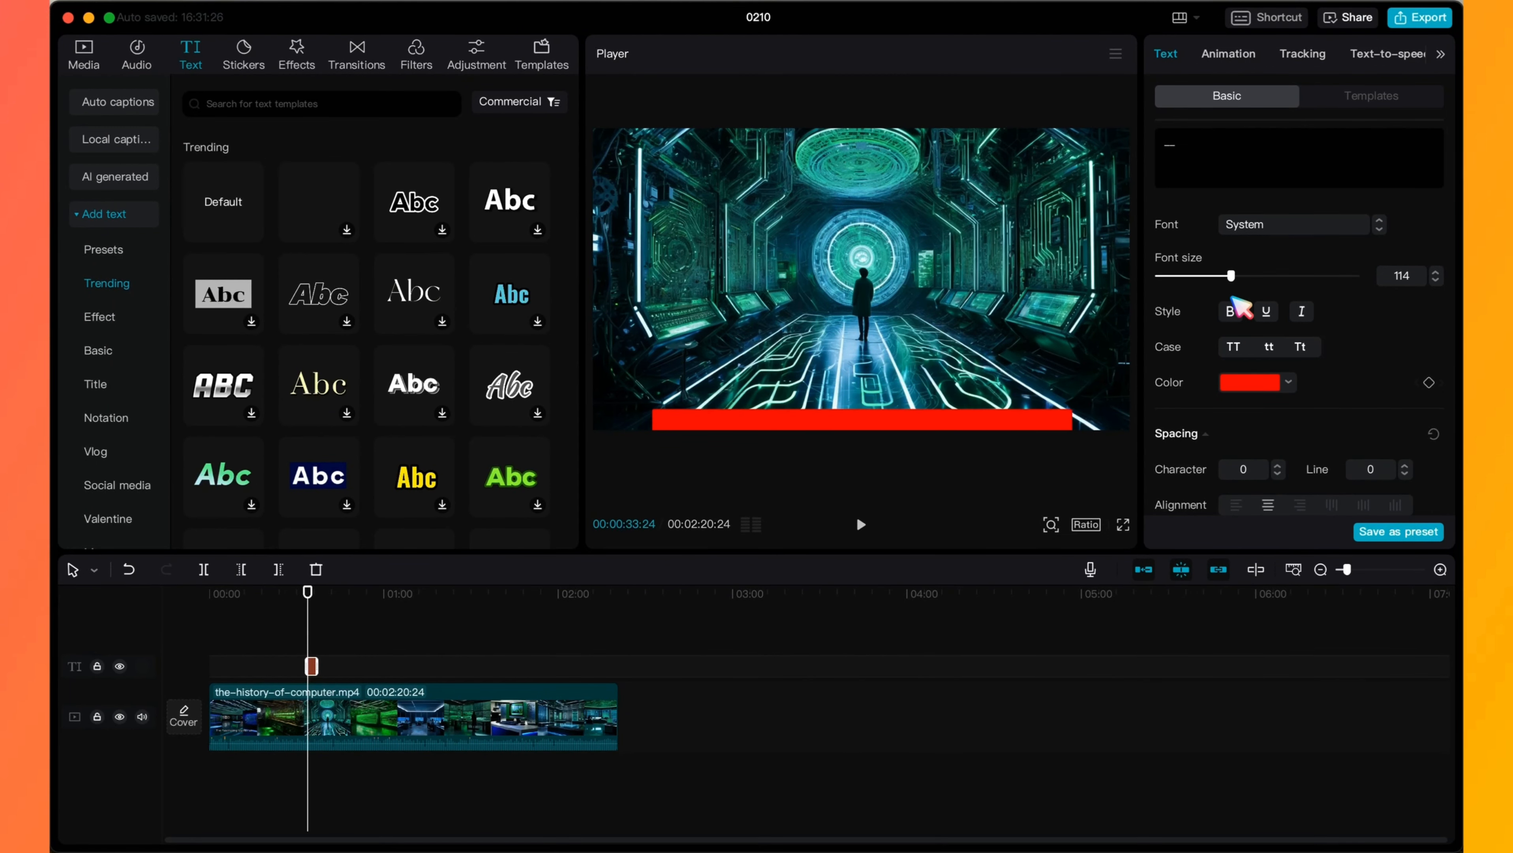
- Turn off uniform scale for the underscore bar and set its scale width to 237% and scale height to 102%
{"action": "scroll", "coordinate": [1308, 457], "scroll_direction": "down", "scroll_amount": 10}
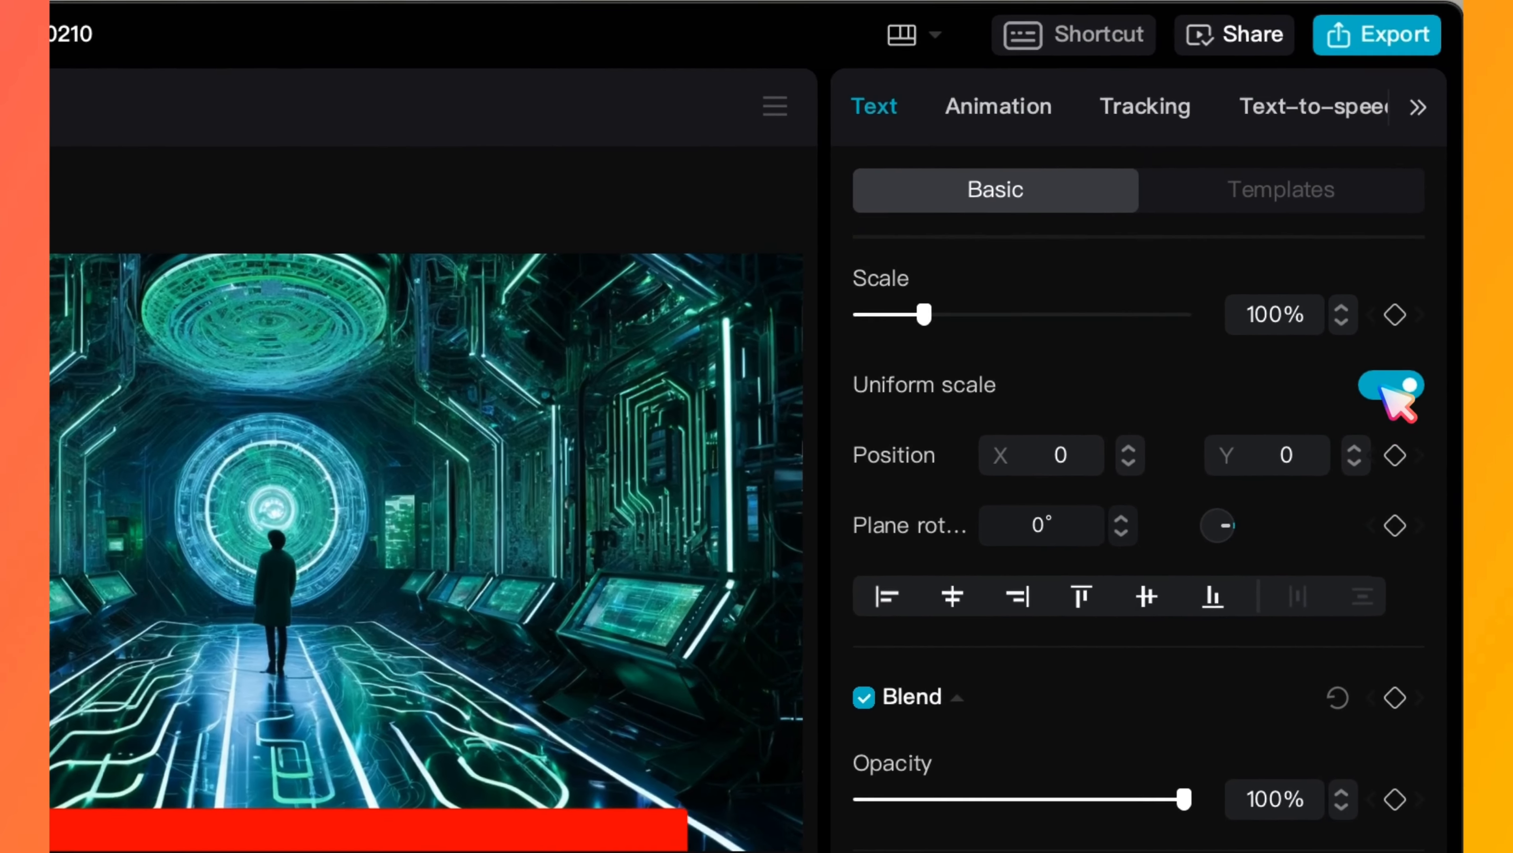
{"action": "left_click", "coordinate": [1425, 195]}
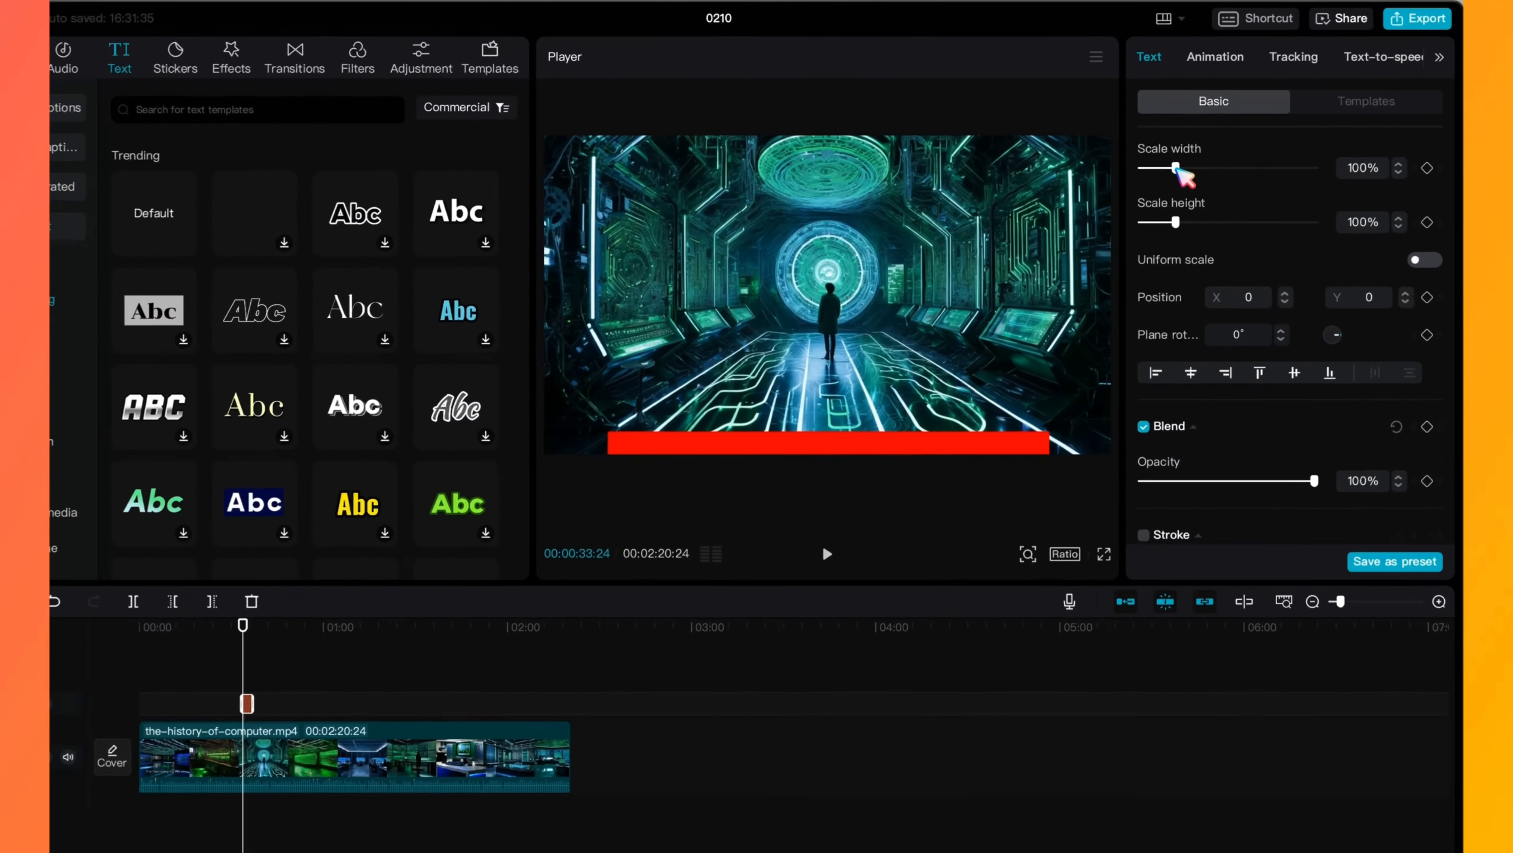
{"action": "left_click_drag", "start_coordinate": [918, 318], "coordinate": [1009, 319]}
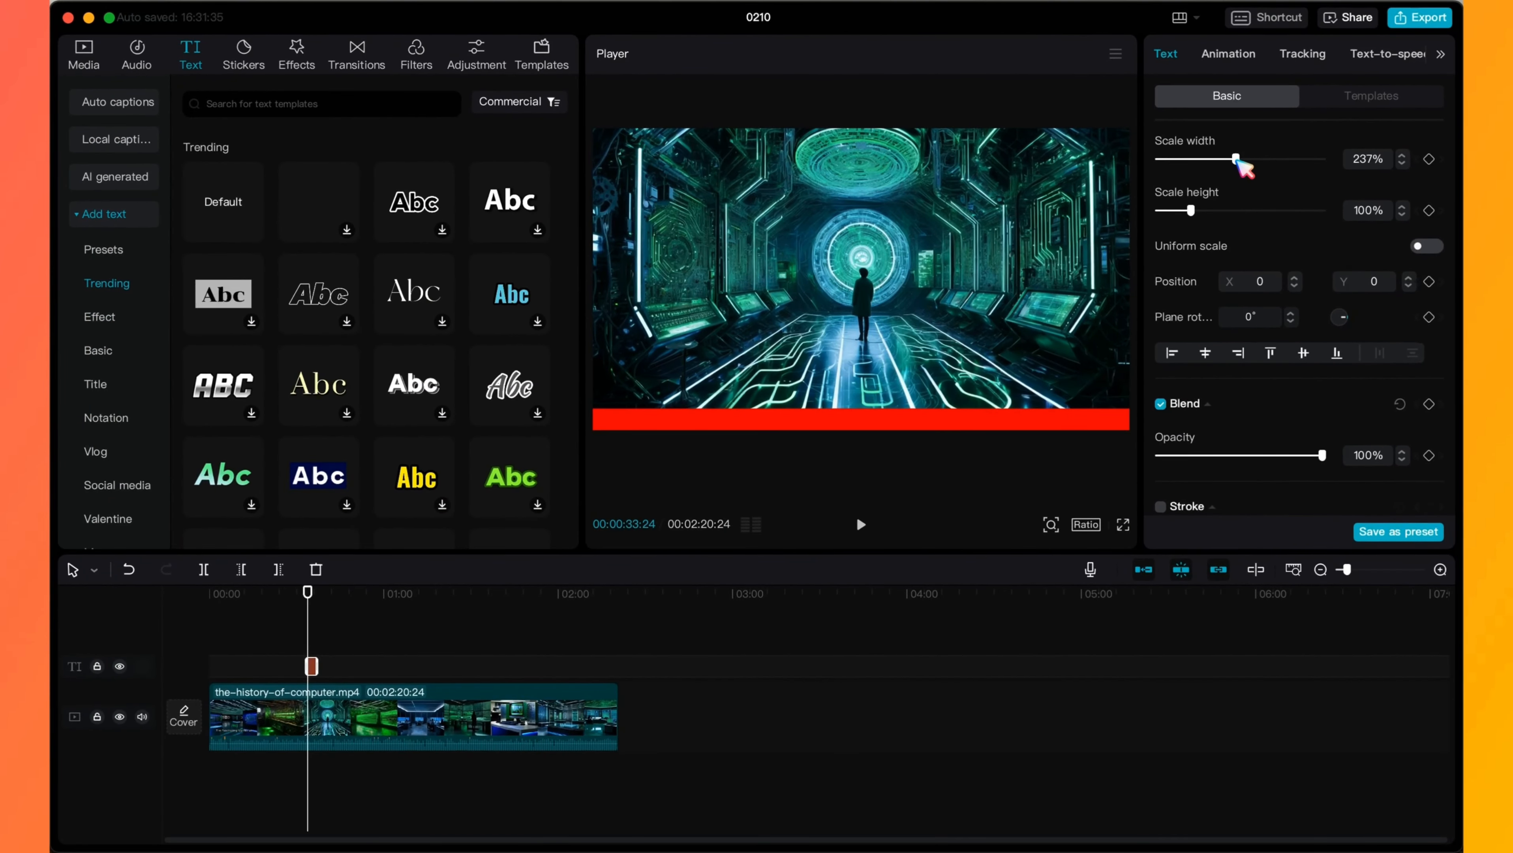
{"action": "left_click_drag", "start_coordinate": [1194, 210], "coordinate": [1195, 210]}
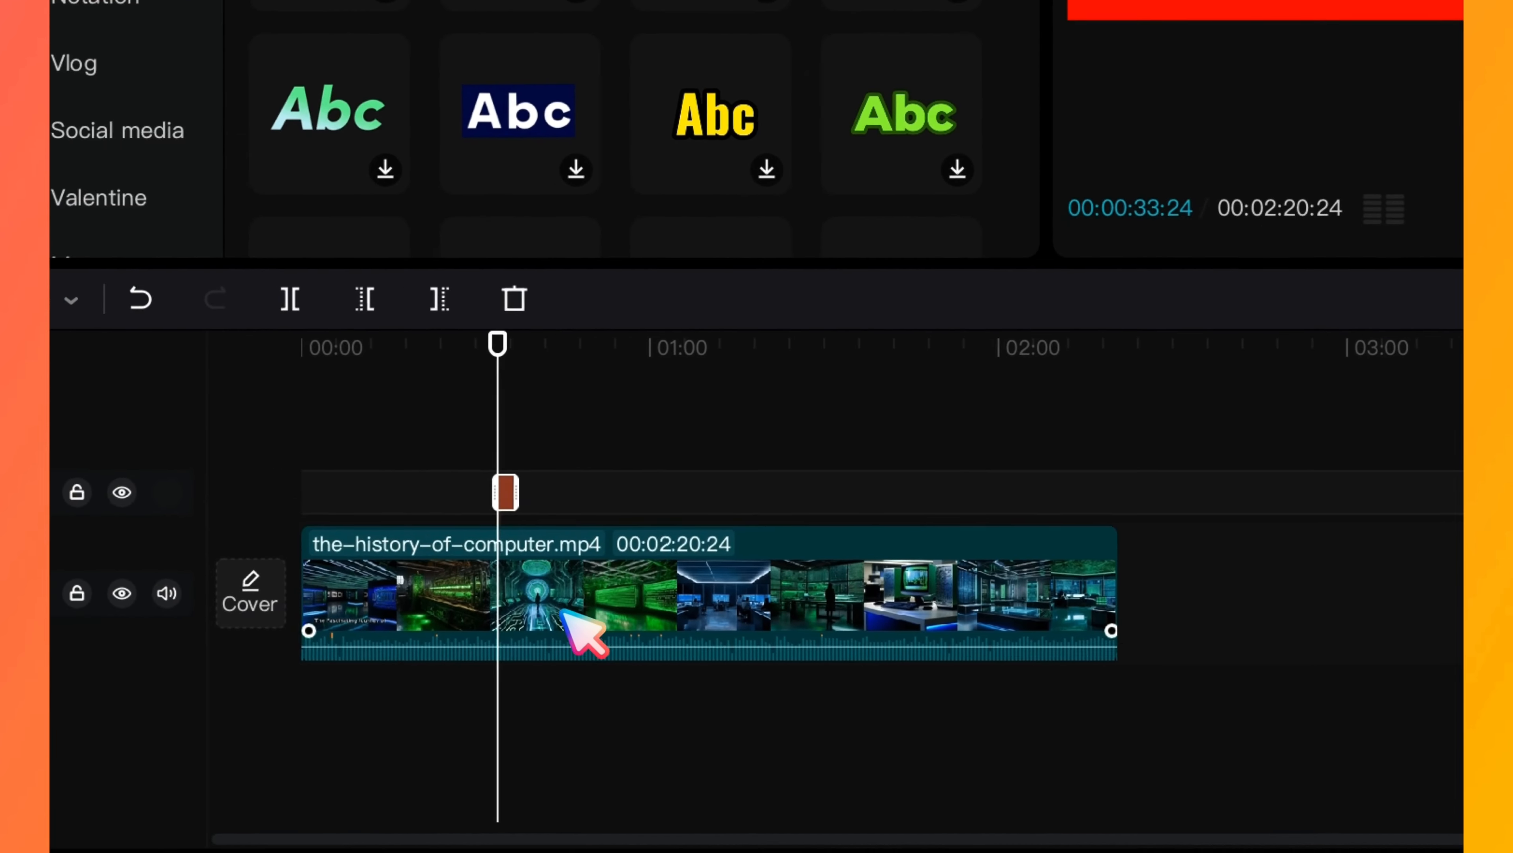
- Stretch the underscore text clip over the video's full length and convert it into a compound clip
{"action": "left_click_drag", "start_coordinate": [495, 492], "coordinate": [300, 495]}
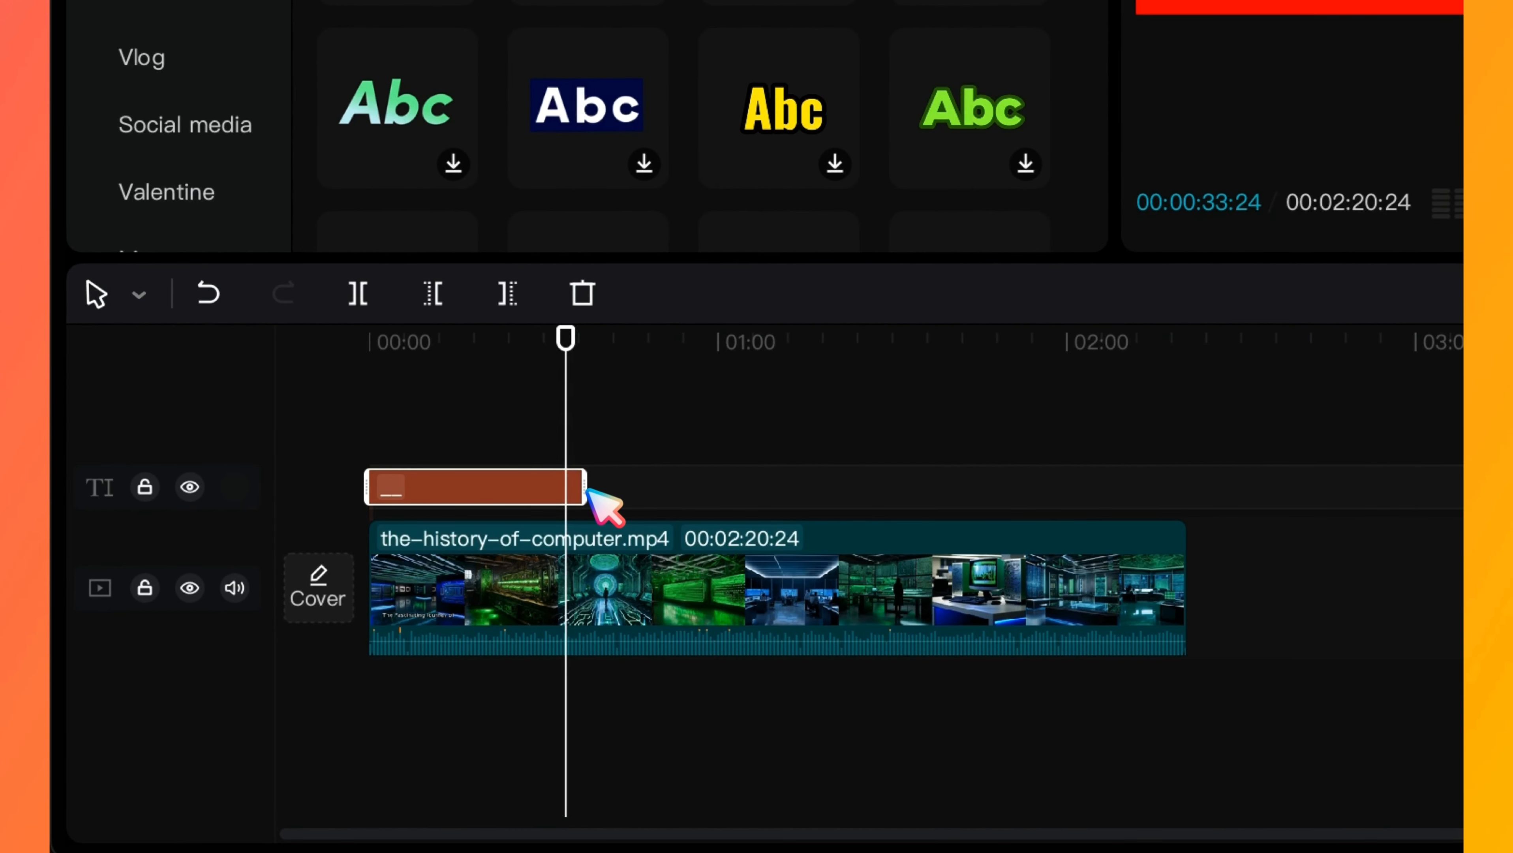
{"action": "left_click_drag", "start_coordinate": [589, 490], "coordinate": [1187, 517]}
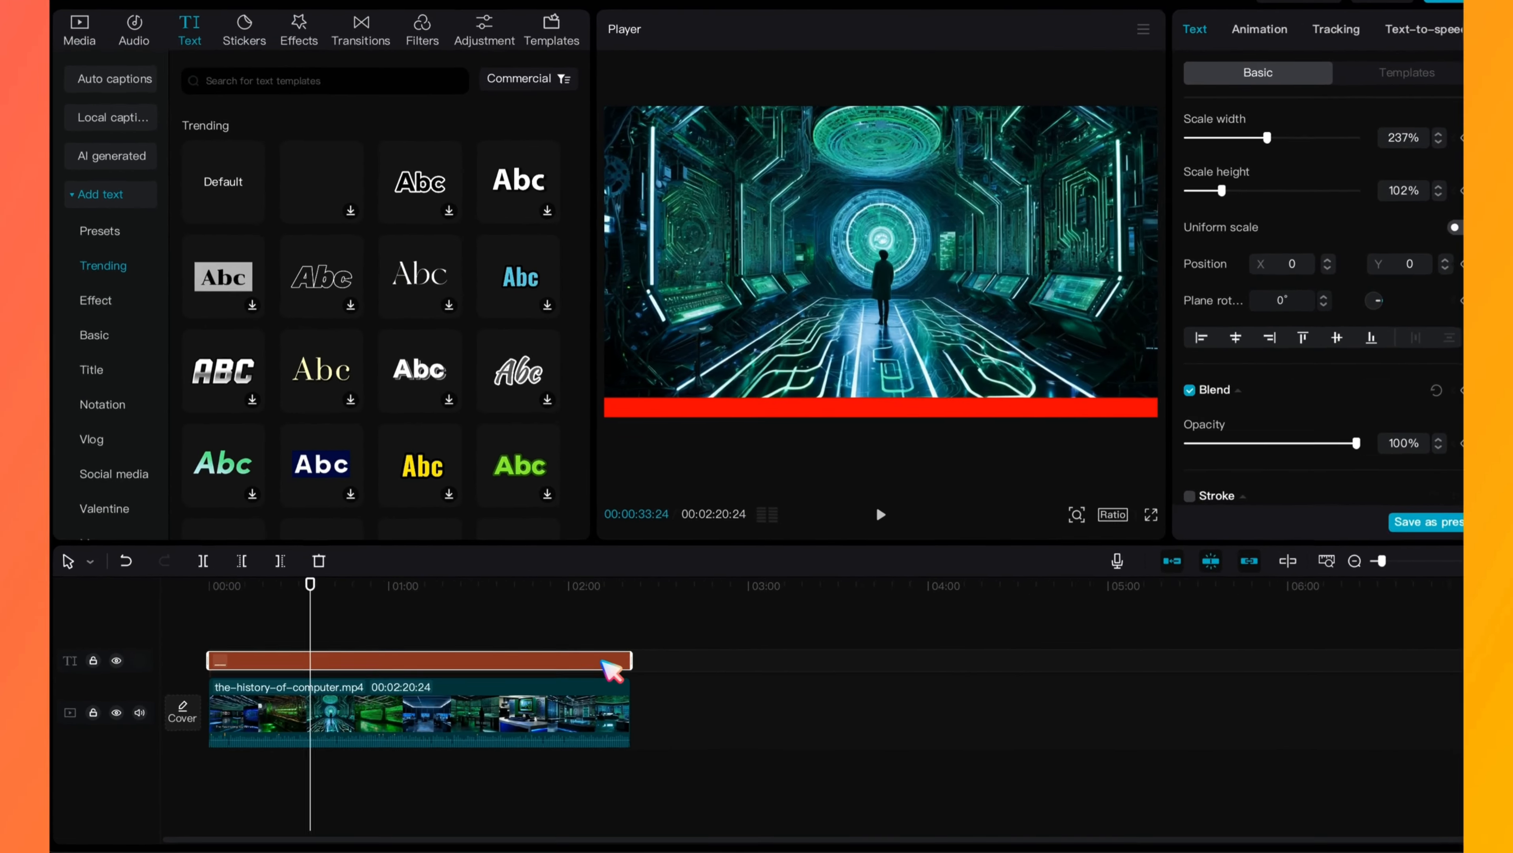
{"action": "right_click", "coordinate": [606, 663]}
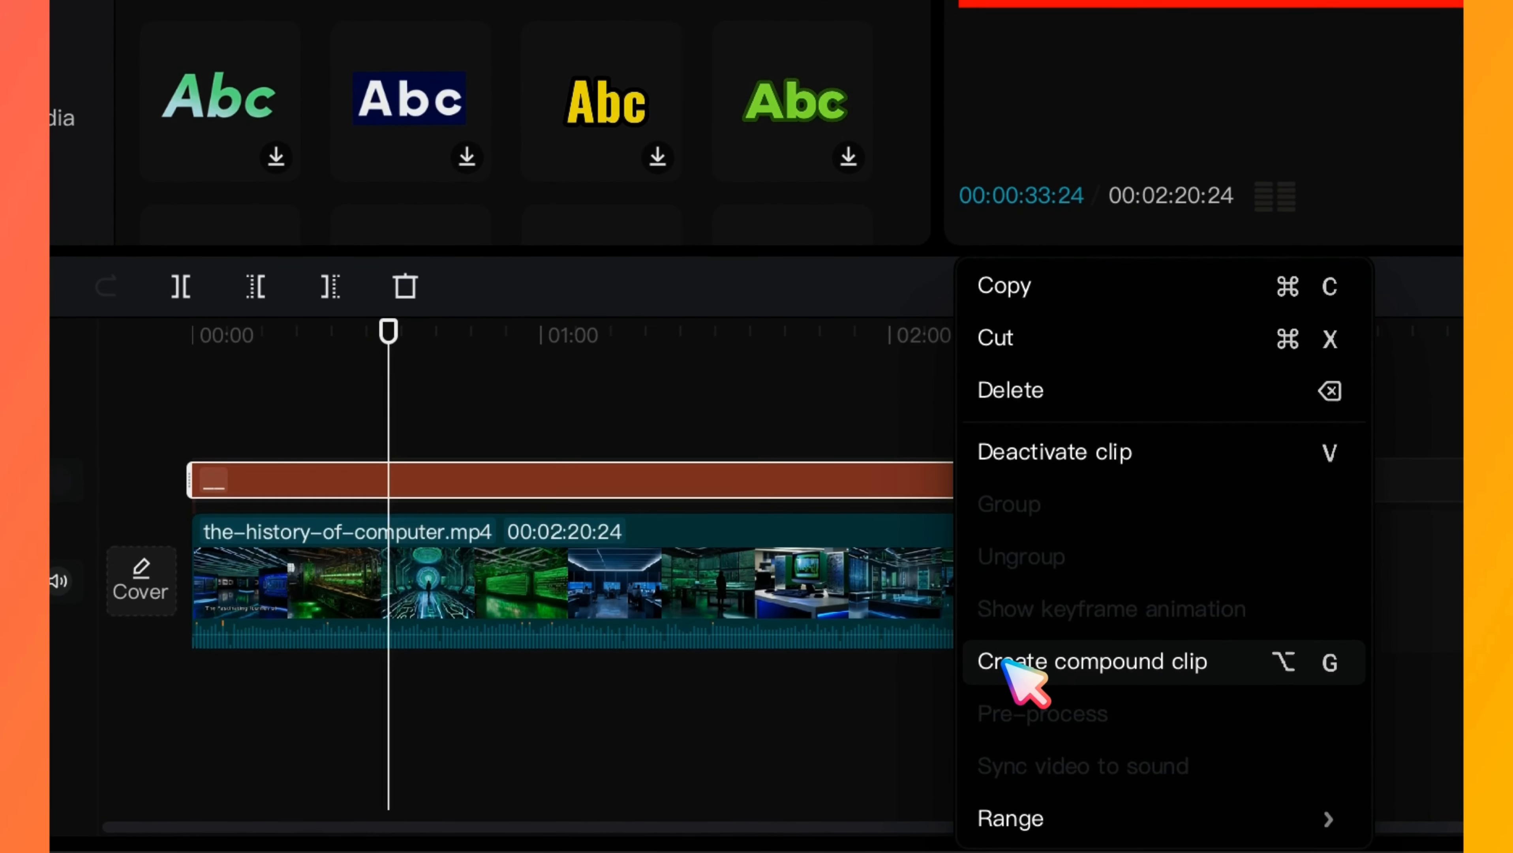
{"action": "left_click", "coordinate": [632, 751]}
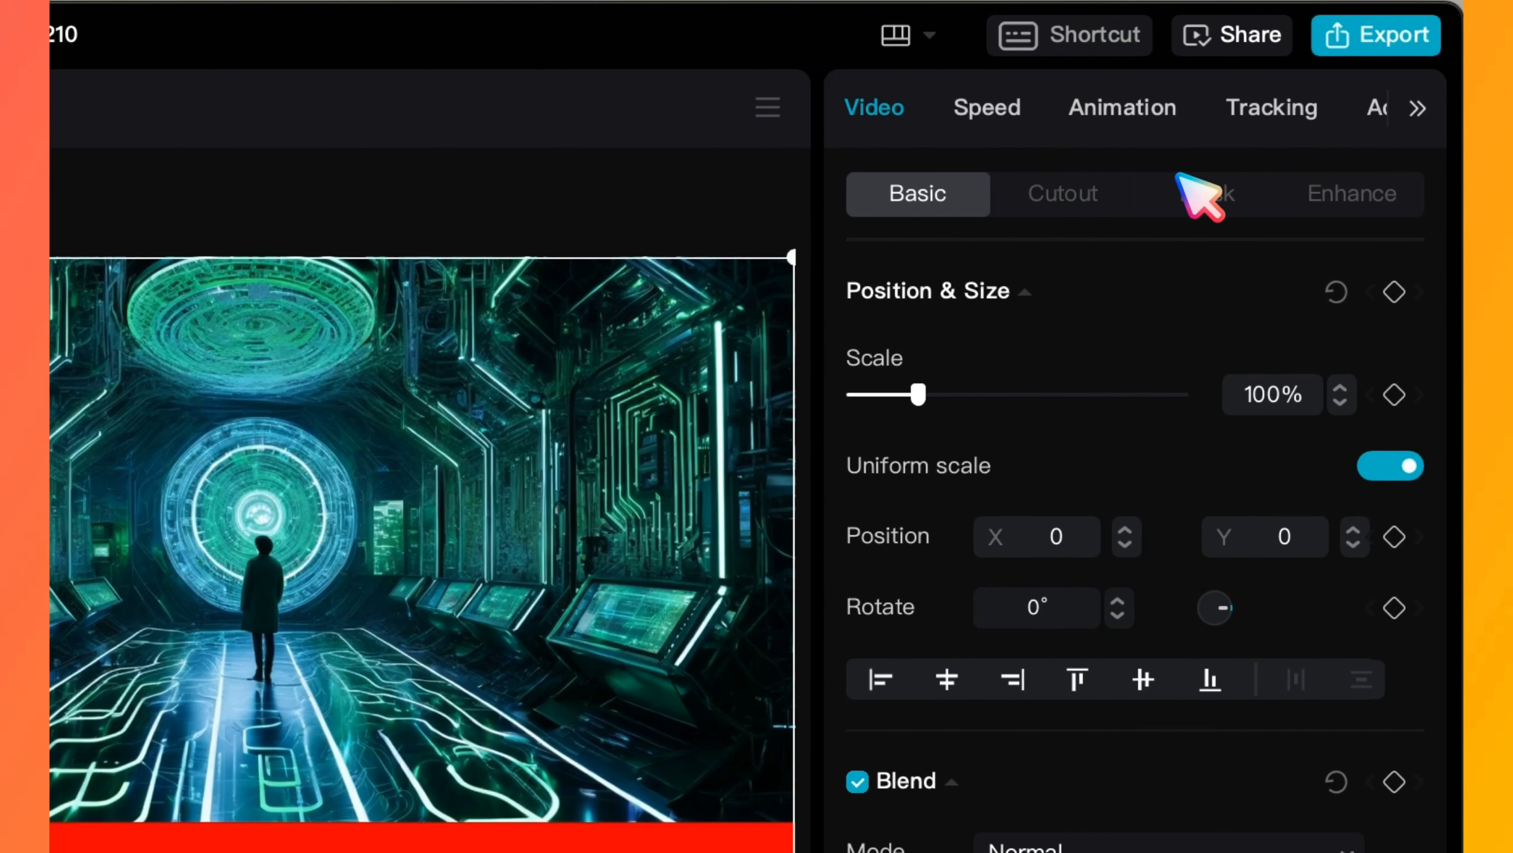
- Apply a Horizontal mask to the compound clip, rotated to -90° and moved to the frame's left edge at X -958, Y -110
{"action": "left_click", "coordinate": [1204, 197]}
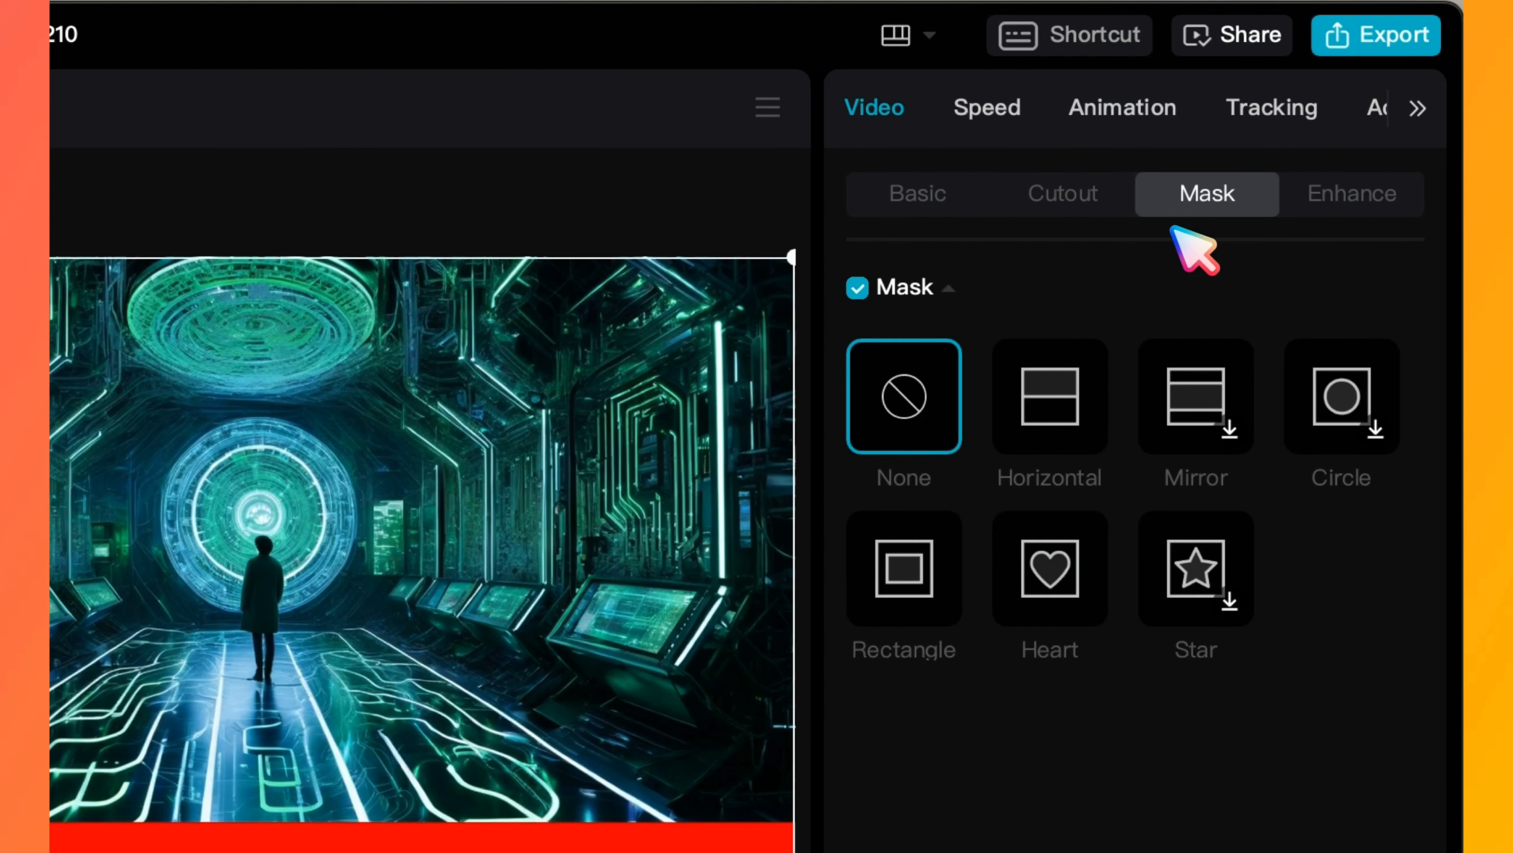
{"action": "left_click", "coordinate": [1056, 425]}
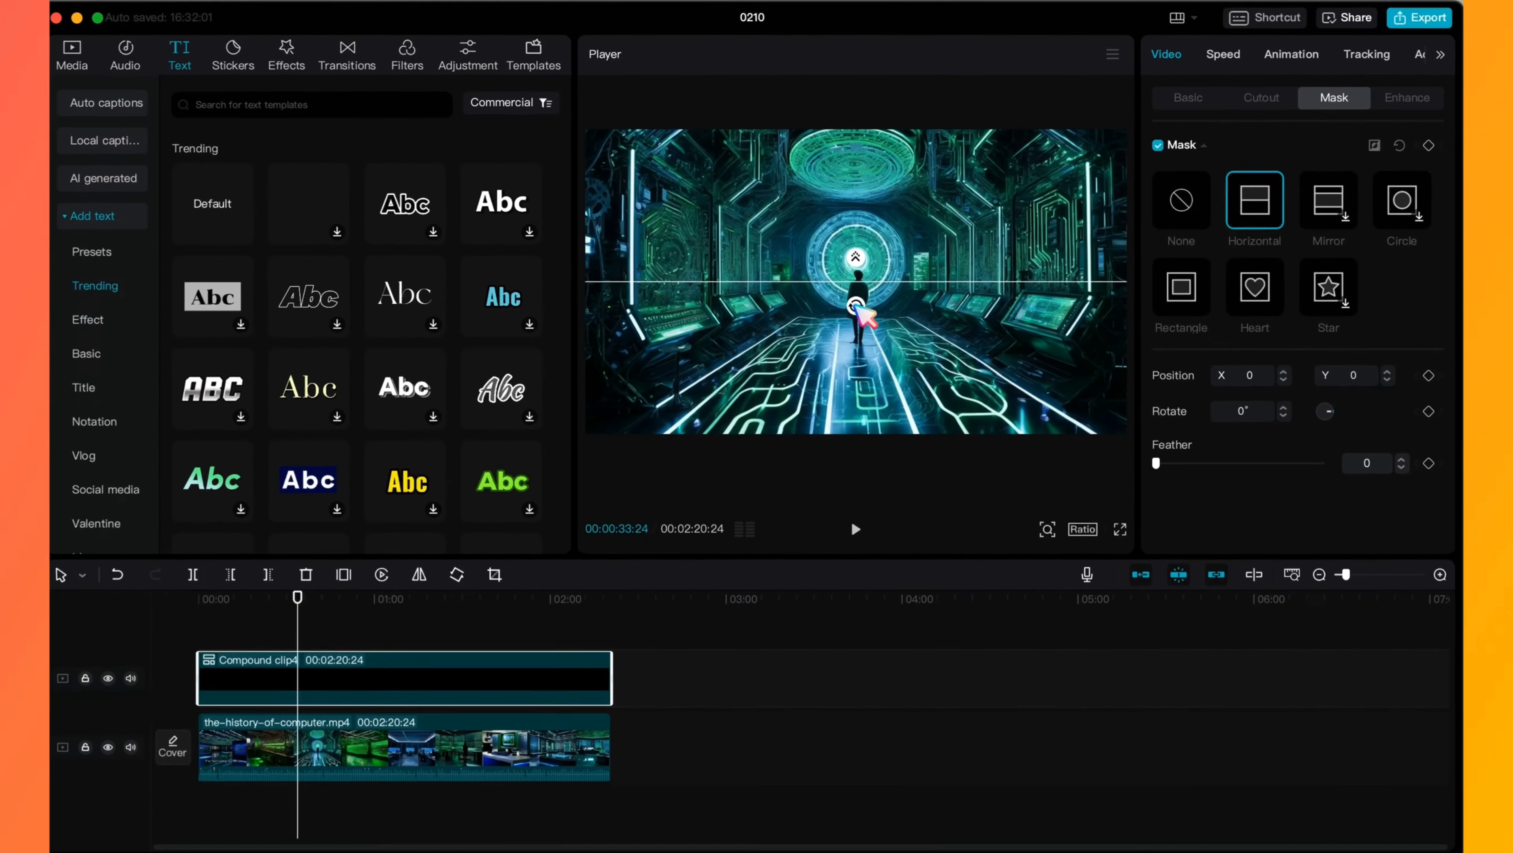
{"action": "left_click_drag", "start_coordinate": [863, 306], "coordinate": [610, 323]}
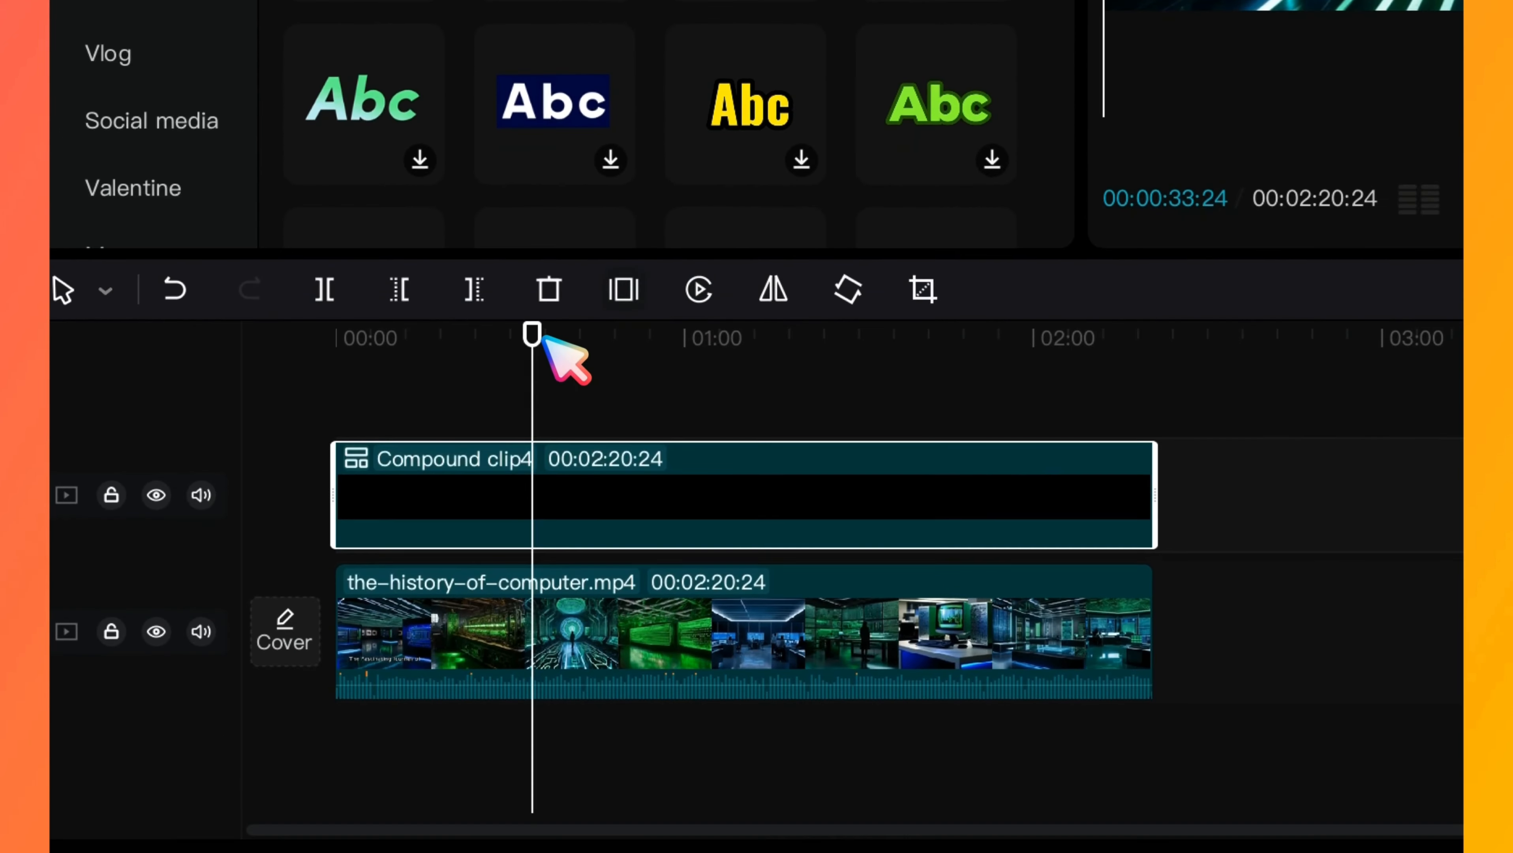
- Keyframe the mask at the video's start, and at the video's end move it to the frame's right edge at X 960, Y -249
{"action": "left_click_drag", "start_coordinate": [540, 335], "coordinate": [356, 338]}
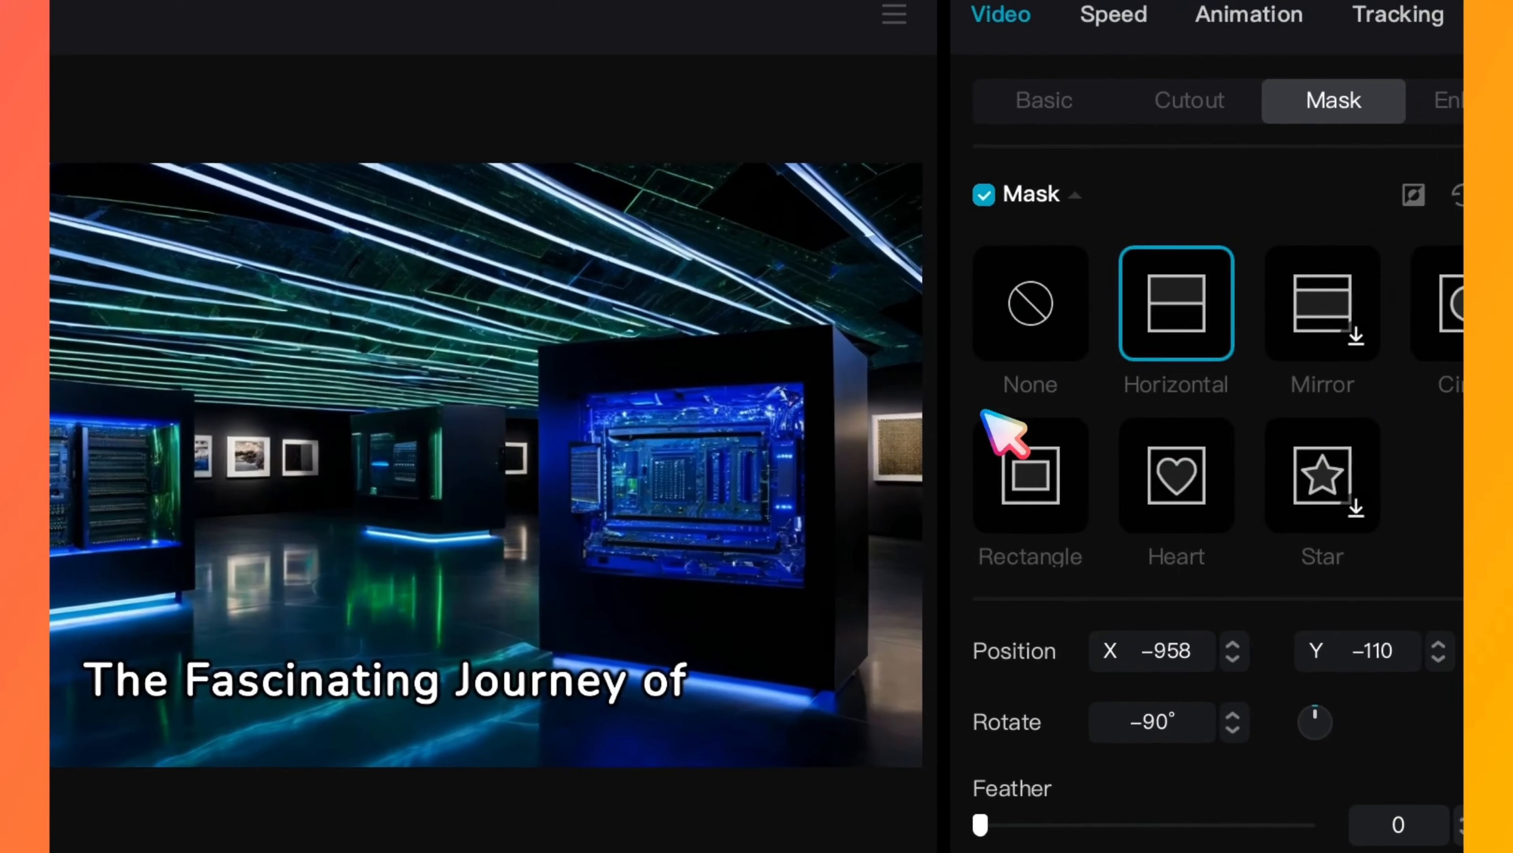
{"action": "left_click", "coordinate": [1399, 228]}
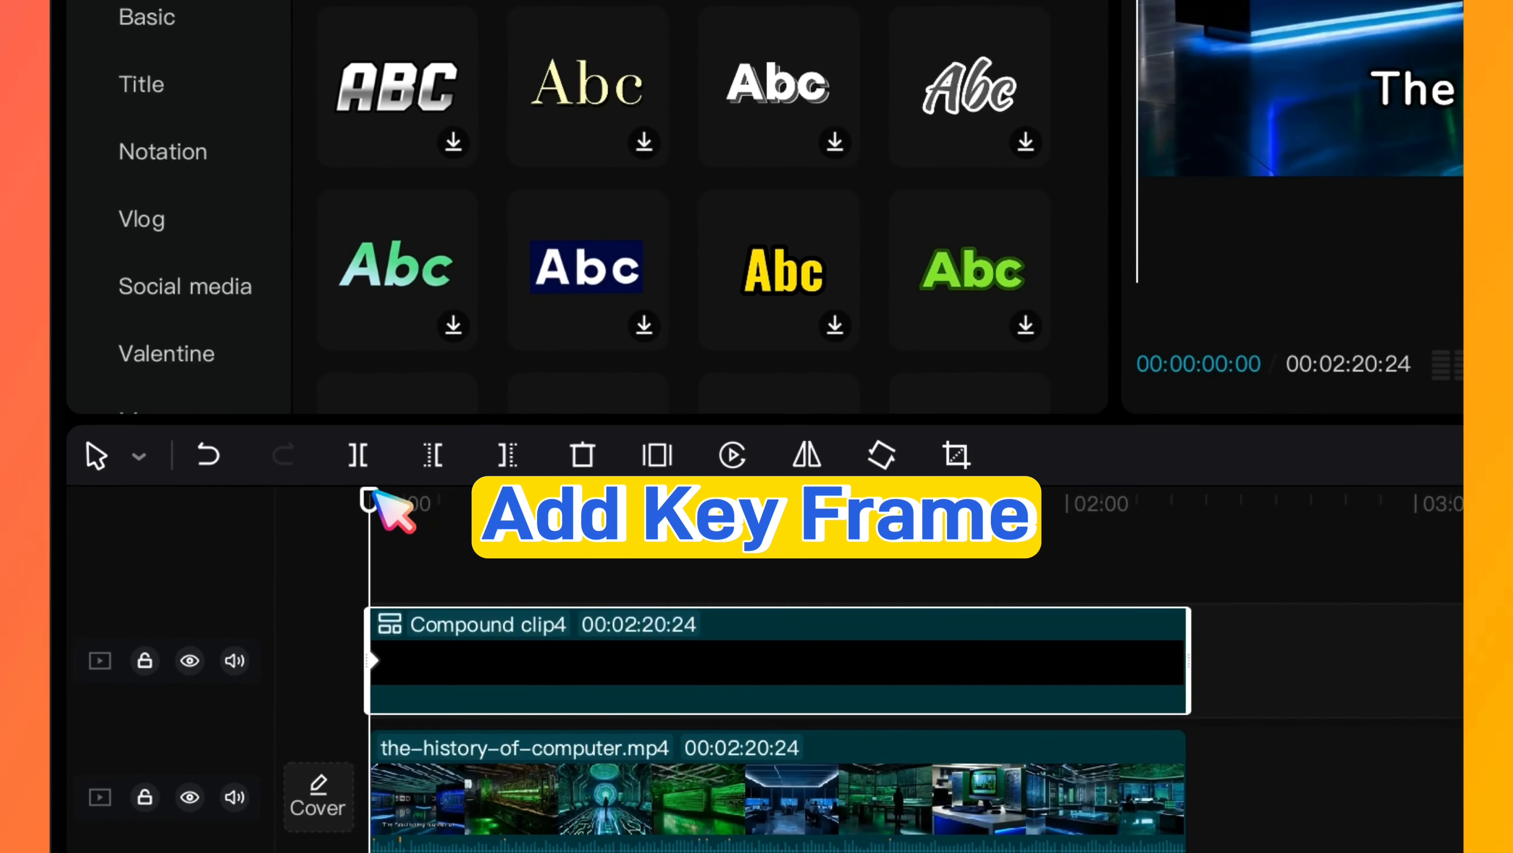
{"action": "left_click_drag", "start_coordinate": [372, 495], "coordinate": [1206, 515]}
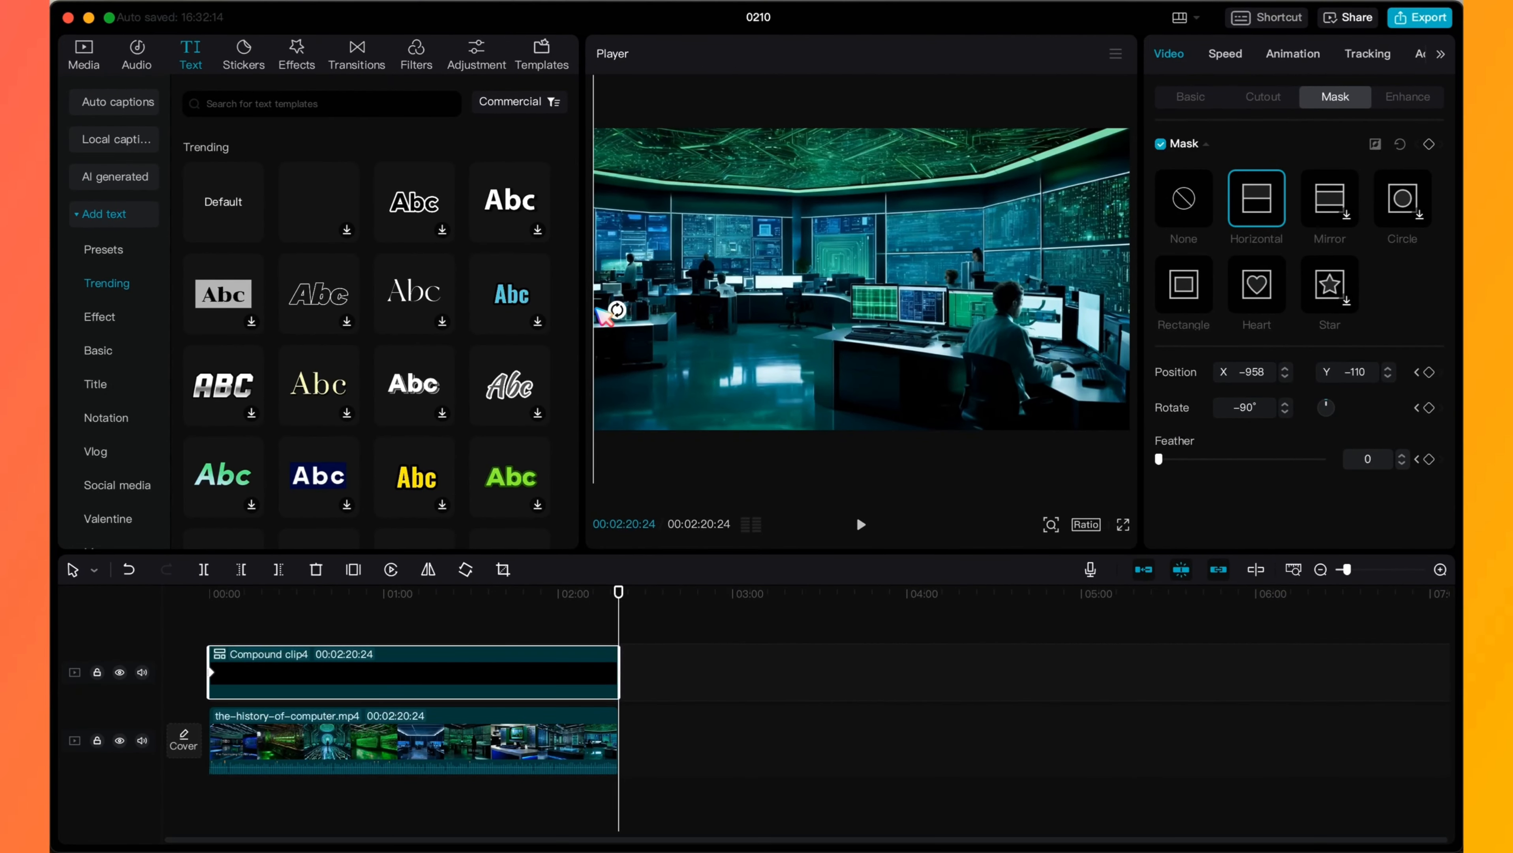
{"action": "left_click_drag", "start_coordinate": [601, 310], "coordinate": [1129, 349]}
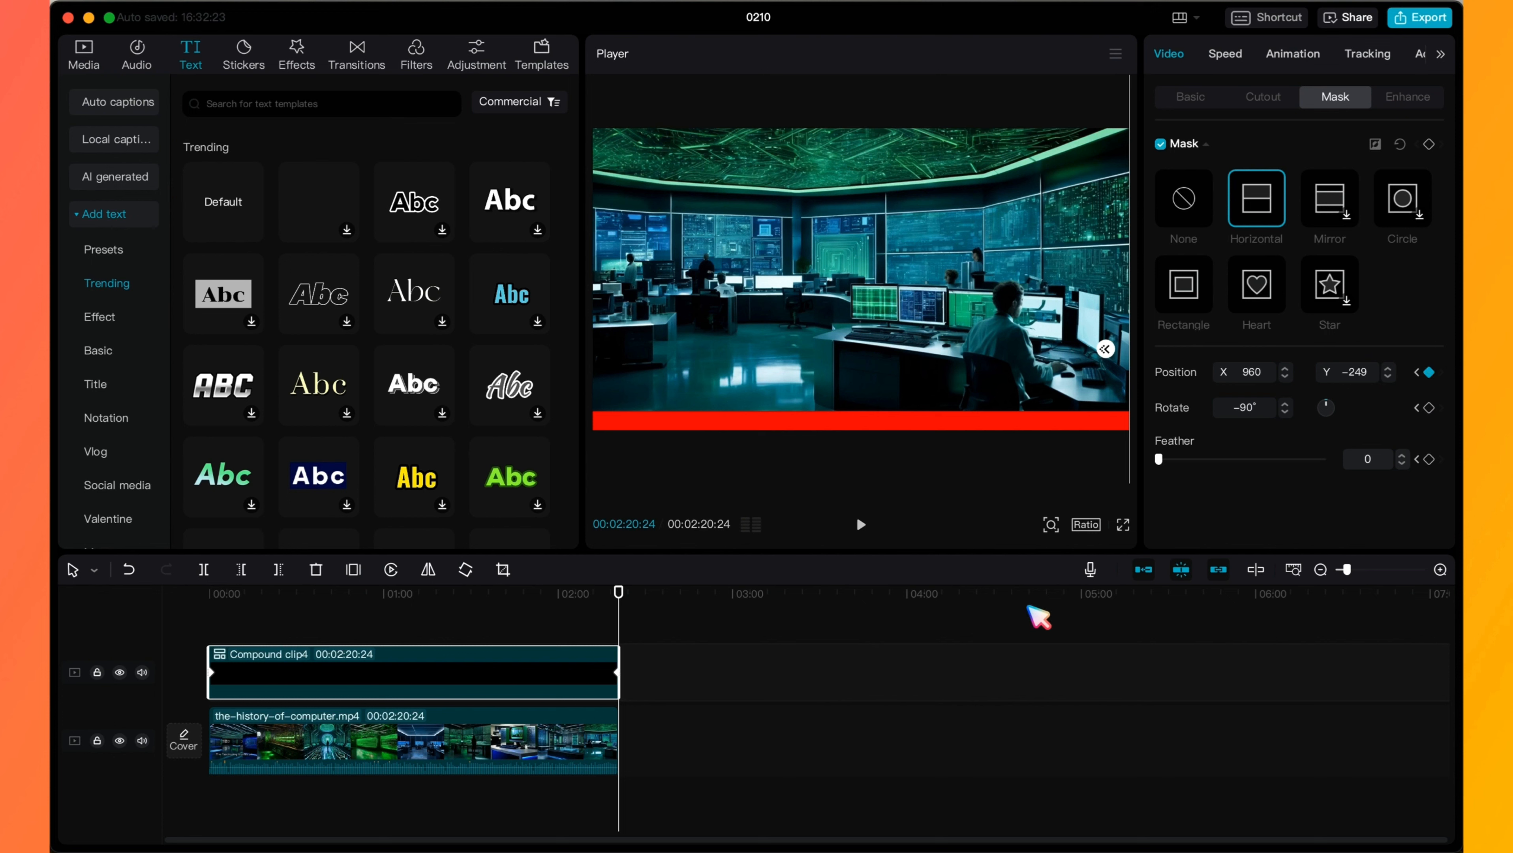
- Preview the progress bar animation in full screen and scrub through the video to its end
{"action": "left_click", "coordinate": [1124, 525]}
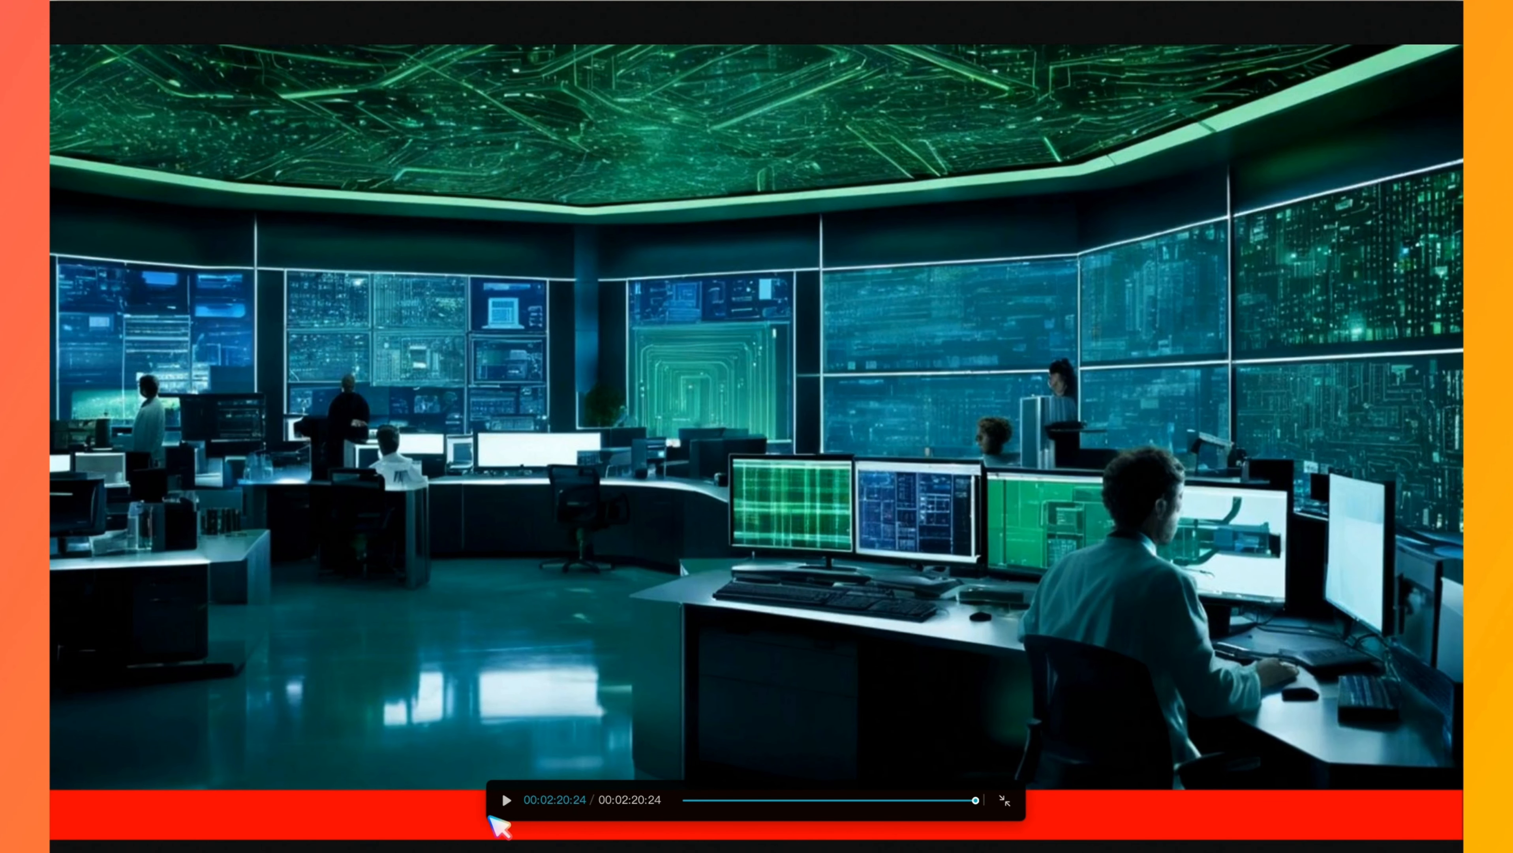
{"action": "left_click", "coordinate": [506, 801]}
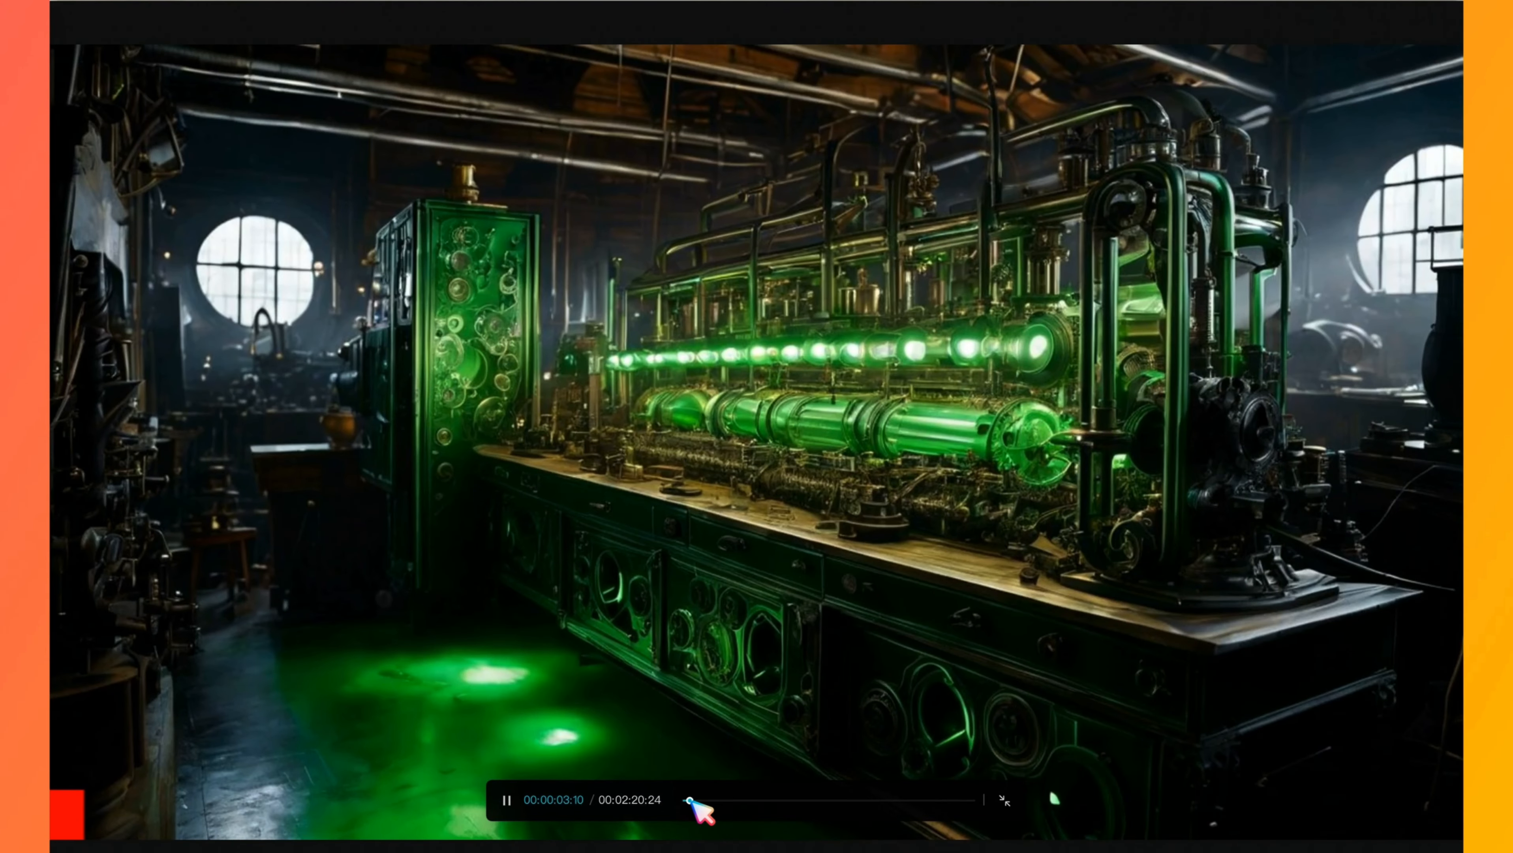
{"action": "left_click_drag", "start_coordinate": [703, 800], "coordinate": [983, 821]}
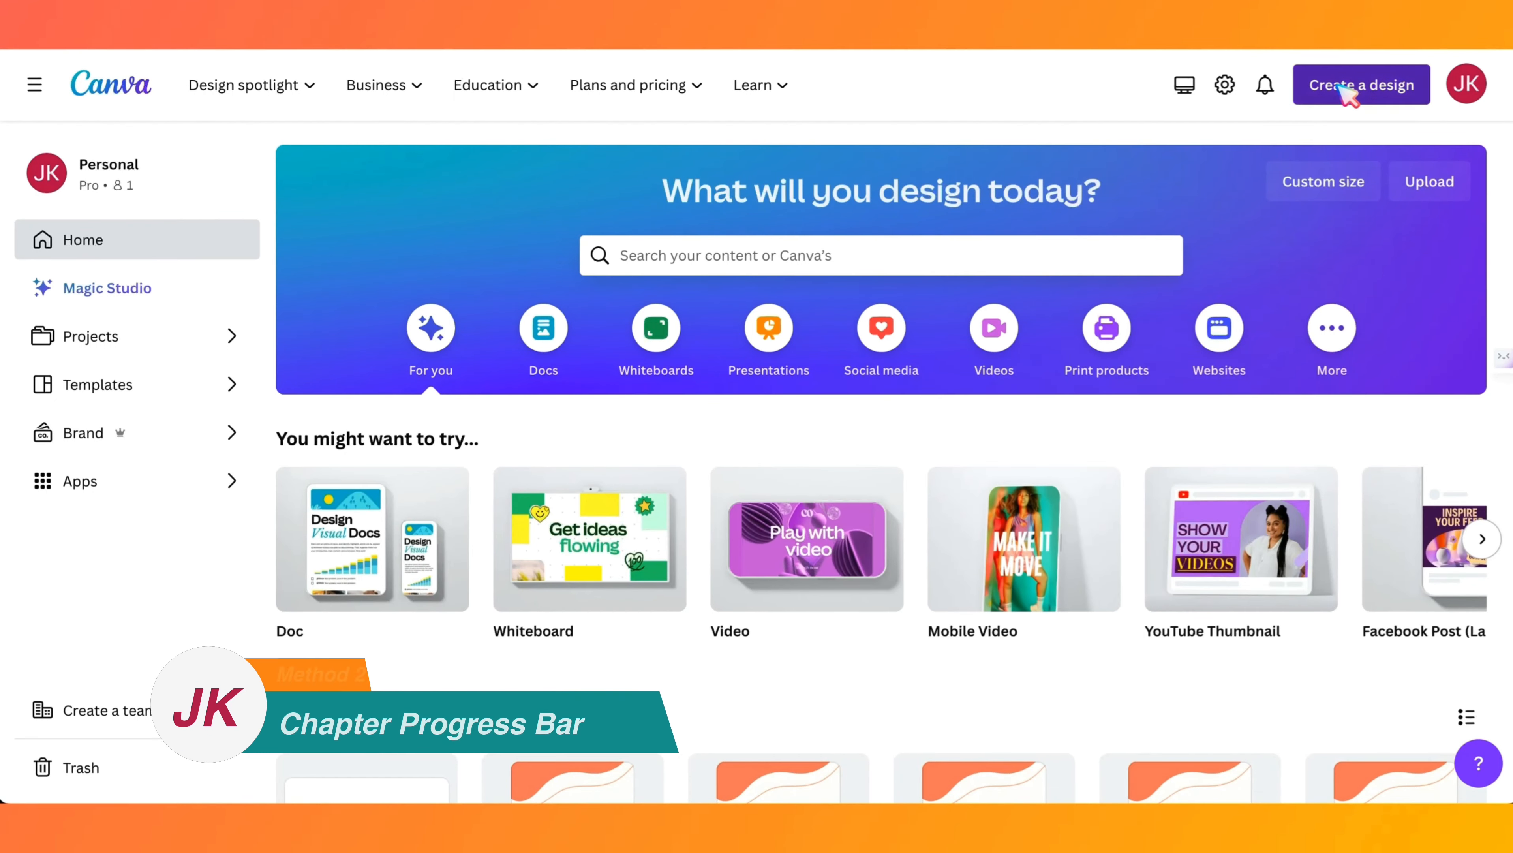
- In Canva, create a new custom-size design of 1920 × 1080 px
{"action": "left_click", "coordinate": [1346, 89]}
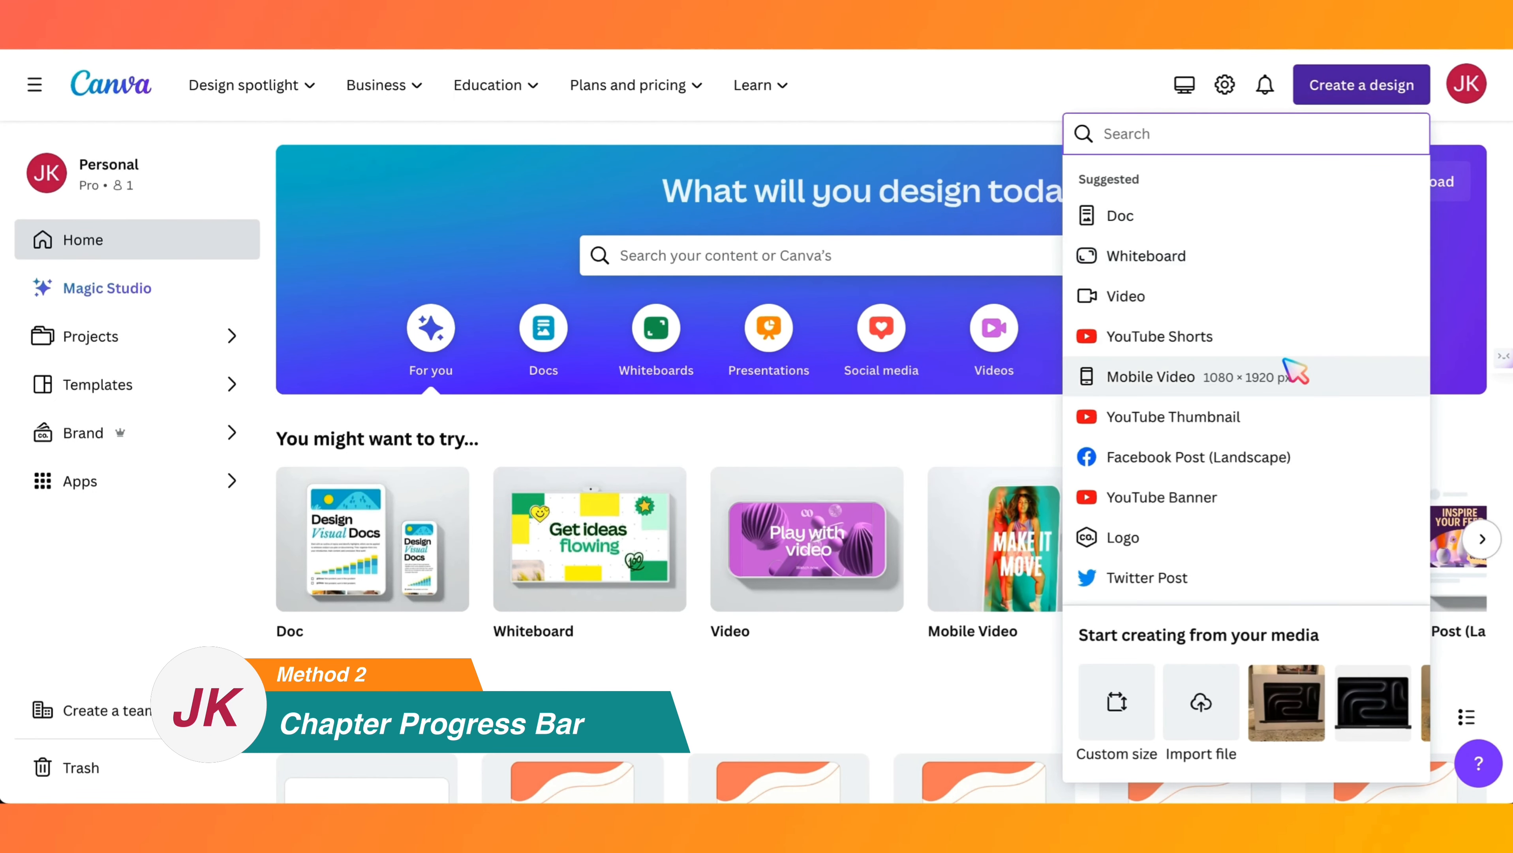
{"action": "left_click", "coordinate": [1124, 712]}
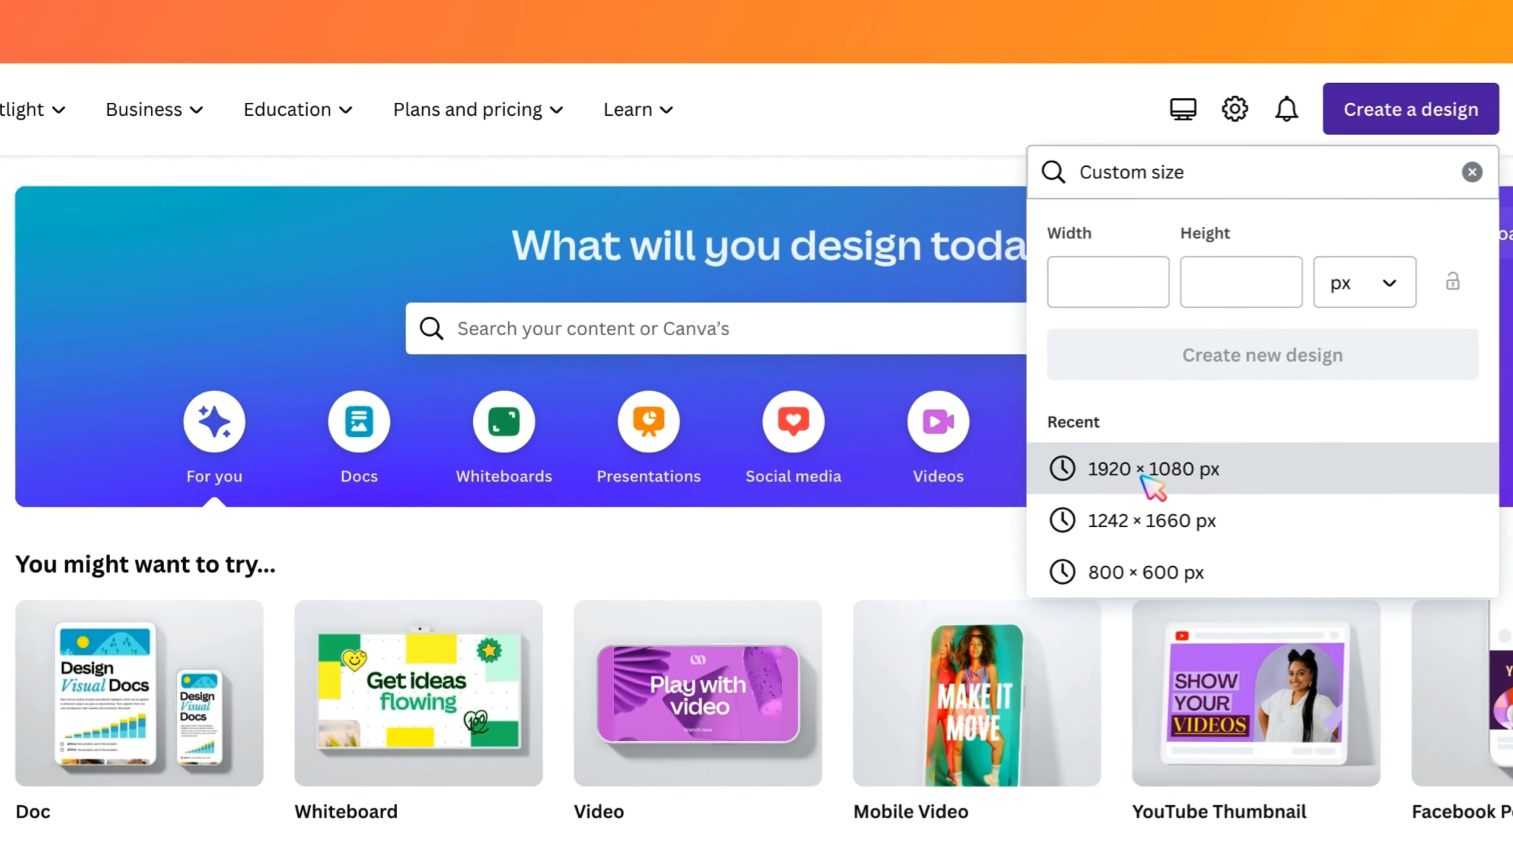
{"action": "left_click", "coordinate": [1144, 539]}
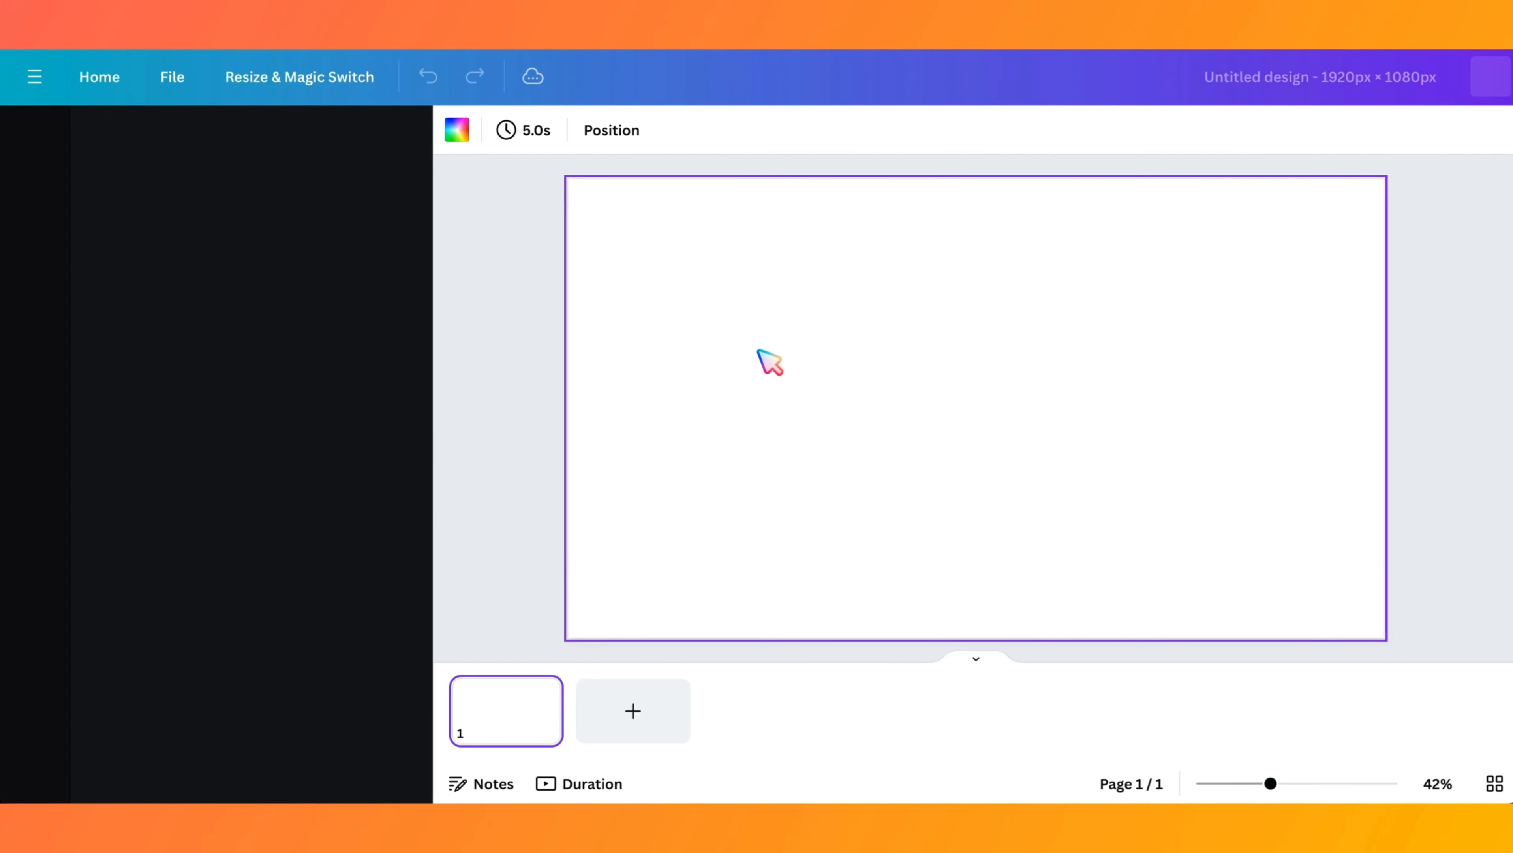
- Add a square shape and reshape it into a thin bar spanning the full width of the page's bottom edge
{"action": "left_click", "coordinate": [34, 210]}
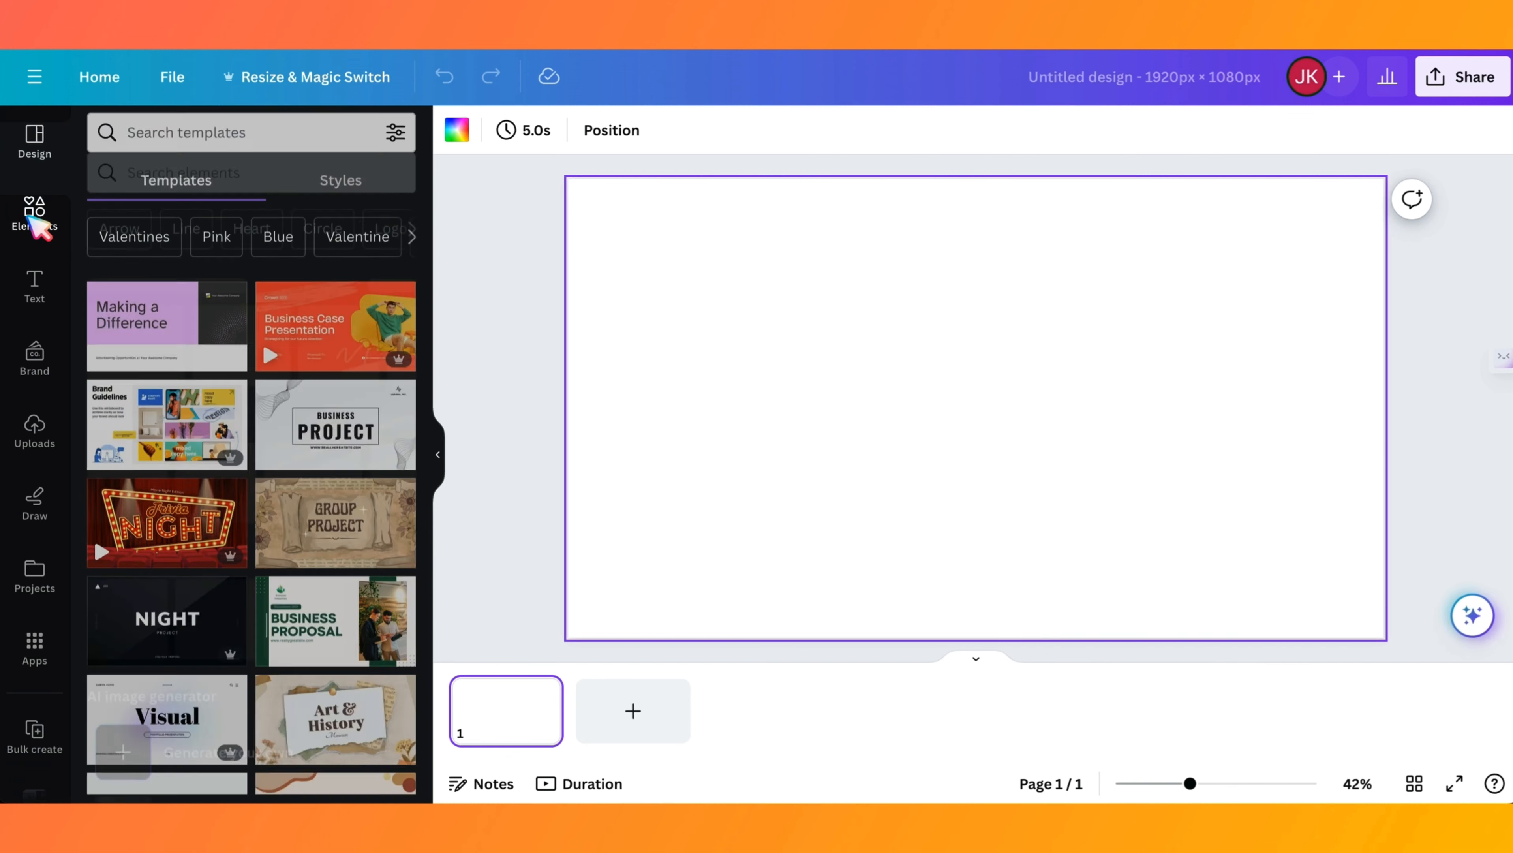
{"action": "left_click", "coordinate": [142, 454]}
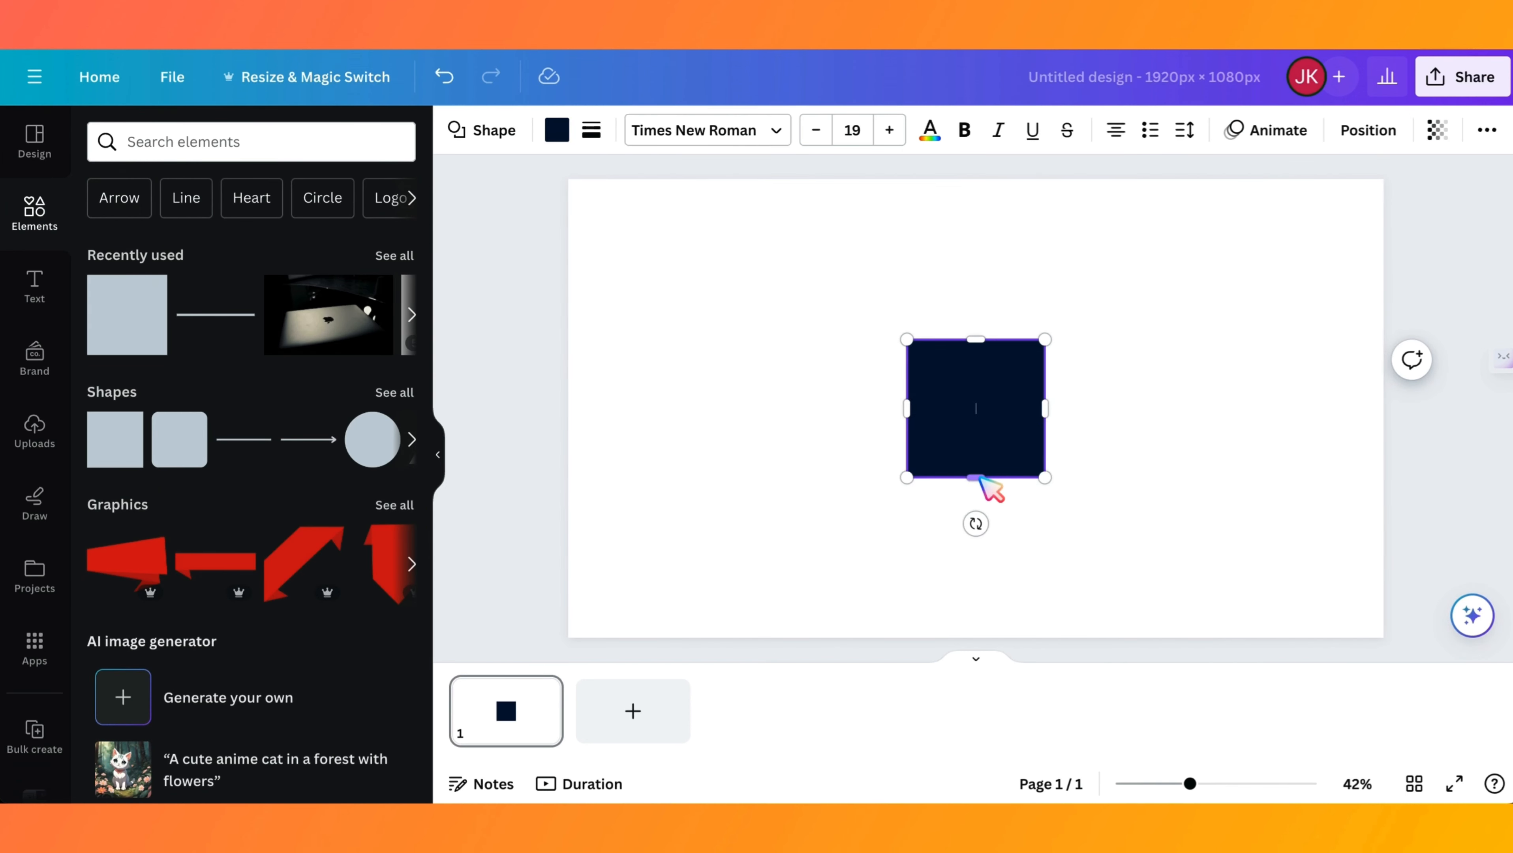
{"action": "left_click_drag", "start_coordinate": [985, 449], "coordinate": [635, 639]}
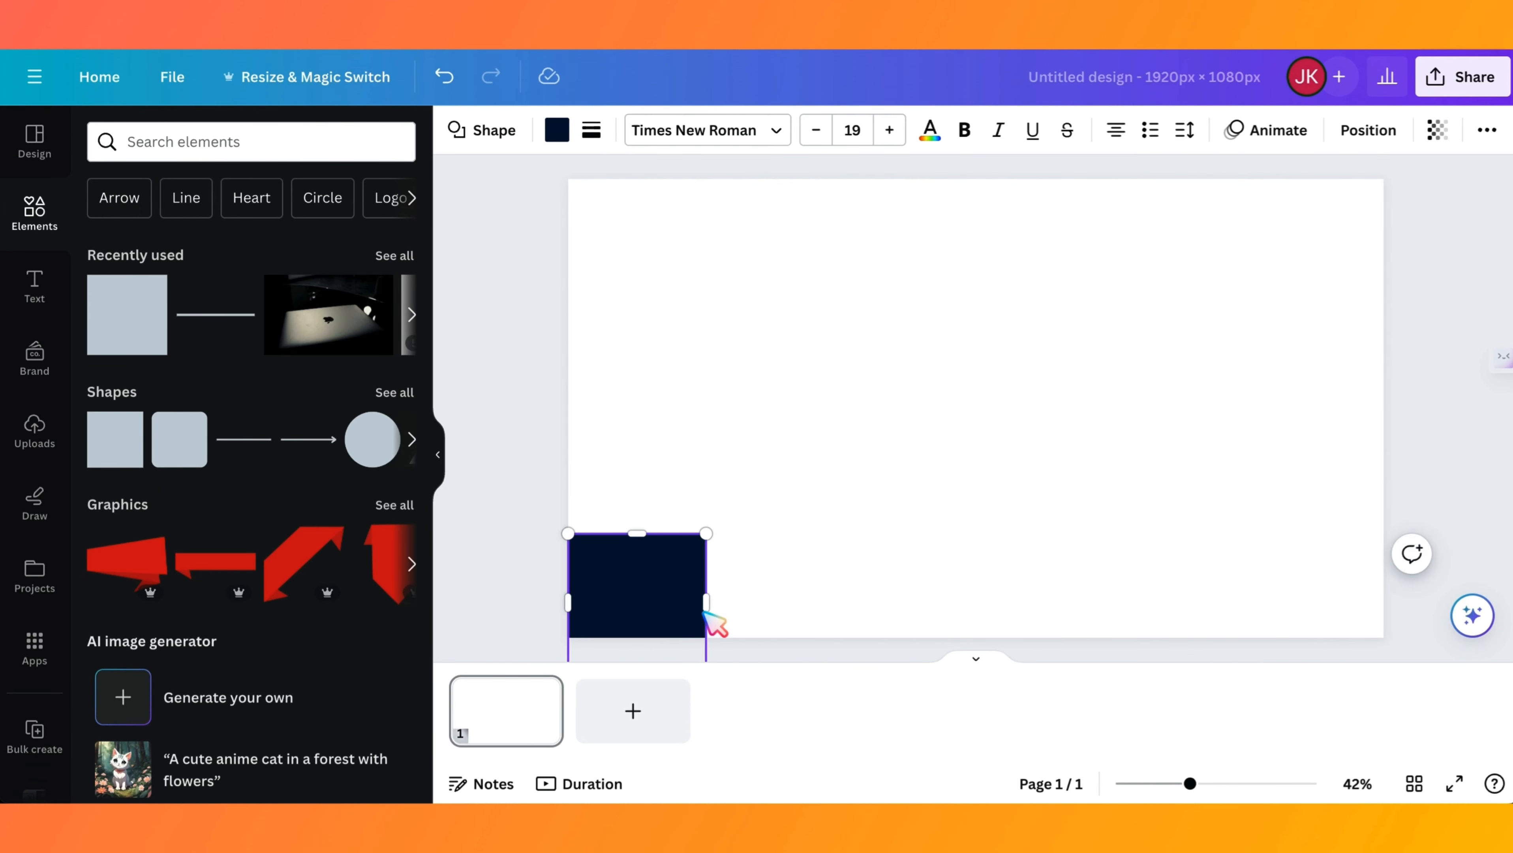
{"action": "left_click_drag", "start_coordinate": [703, 598], "coordinate": [1439, 563]}
{"action": "left_click_drag", "start_coordinate": [977, 536], "coordinate": [983, 609]}
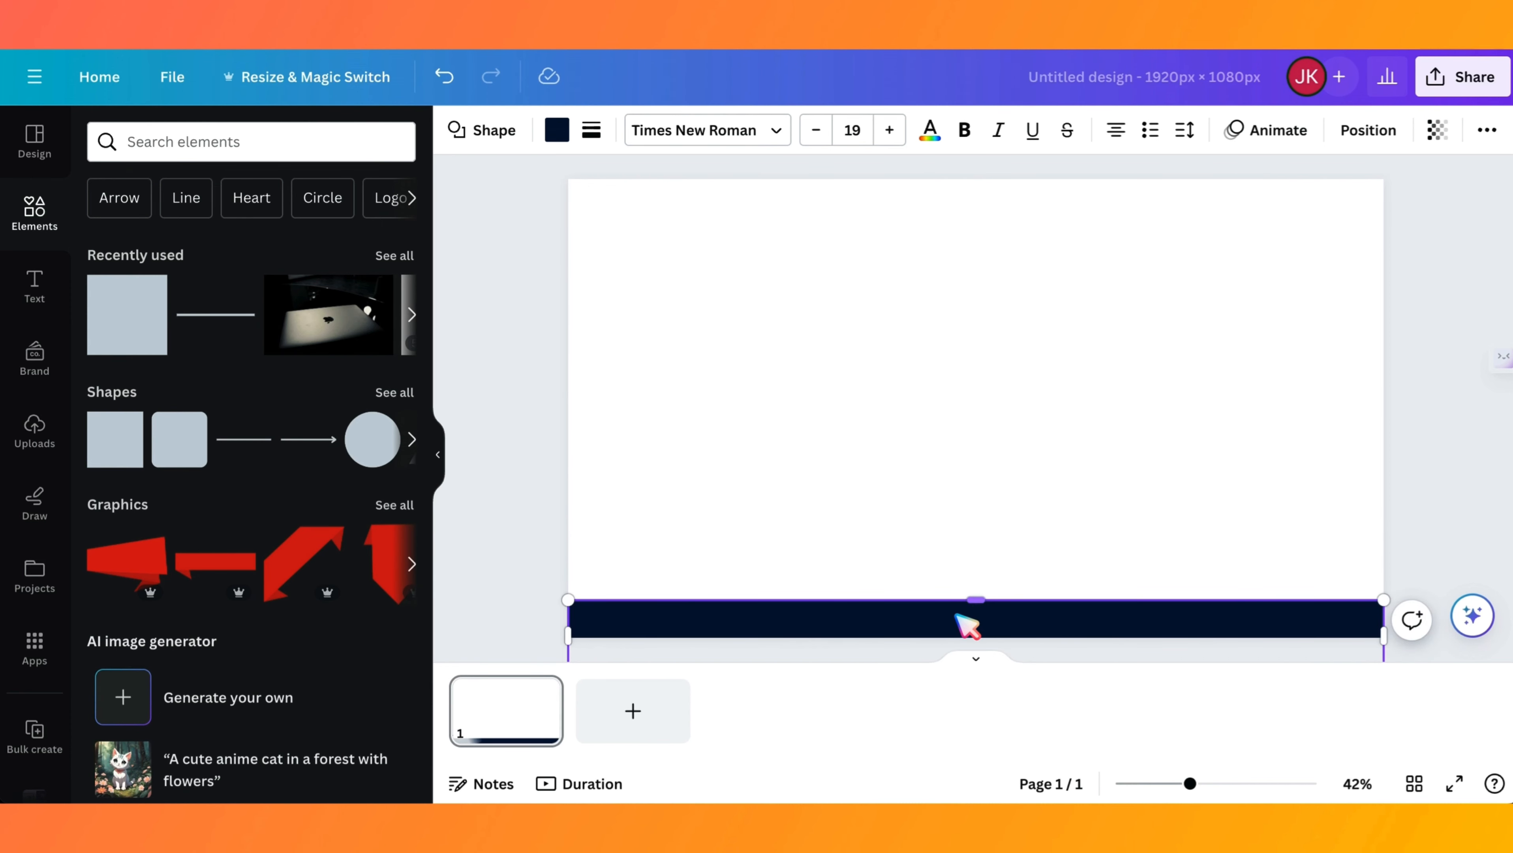
- Fill the bar with coral red from the default solid colors and adjust its left end to the page edge
{"action": "left_click", "coordinate": [556, 130]}
{"action": "left_click", "coordinate": [166, 618]}
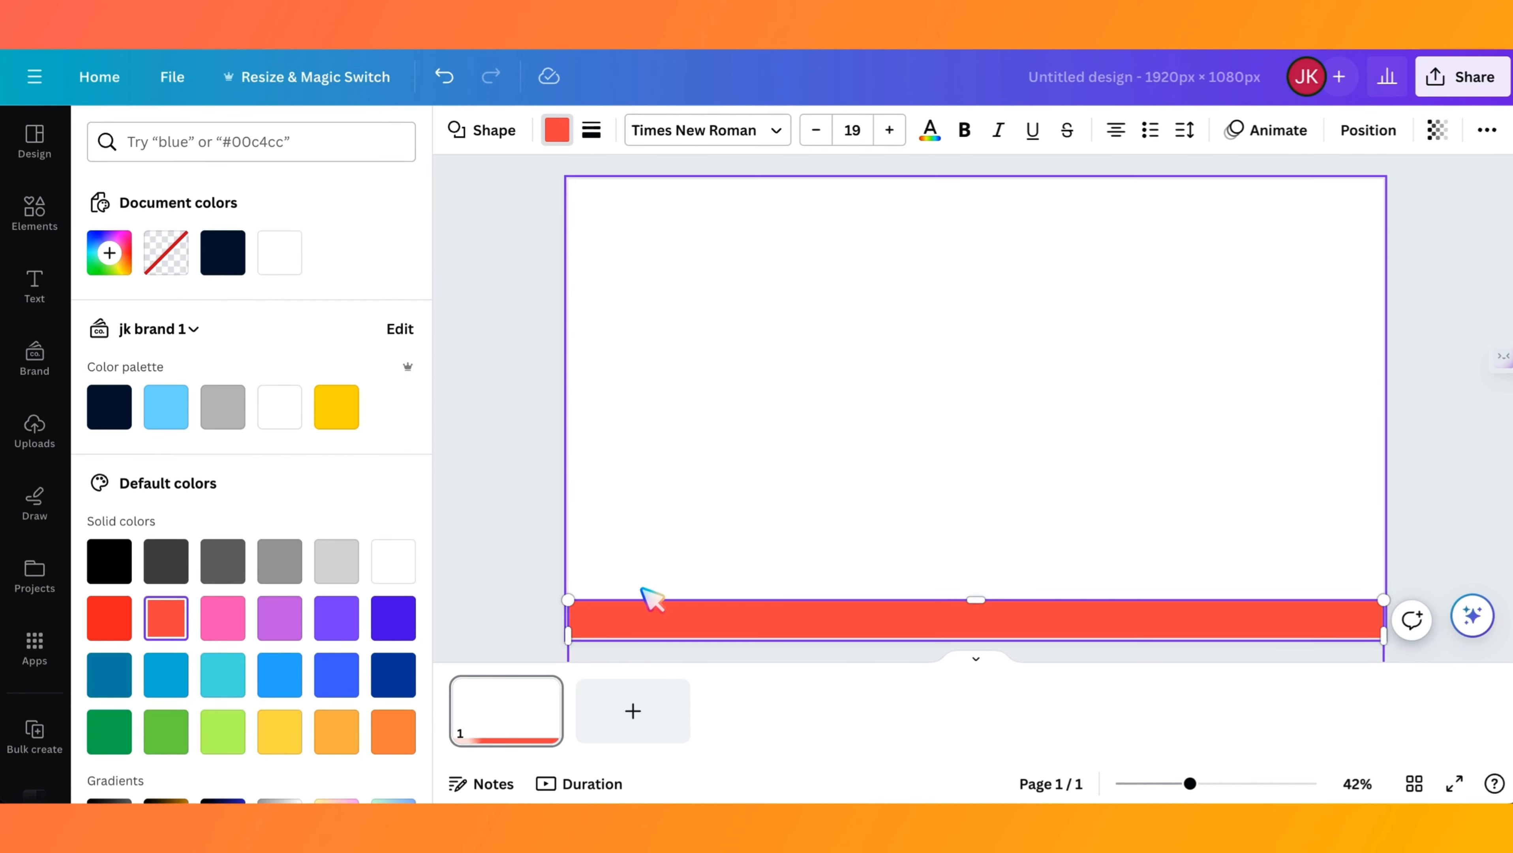
{"action": "left_click", "coordinate": [826, 472]}
{"action": "left_click", "coordinate": [574, 628]}
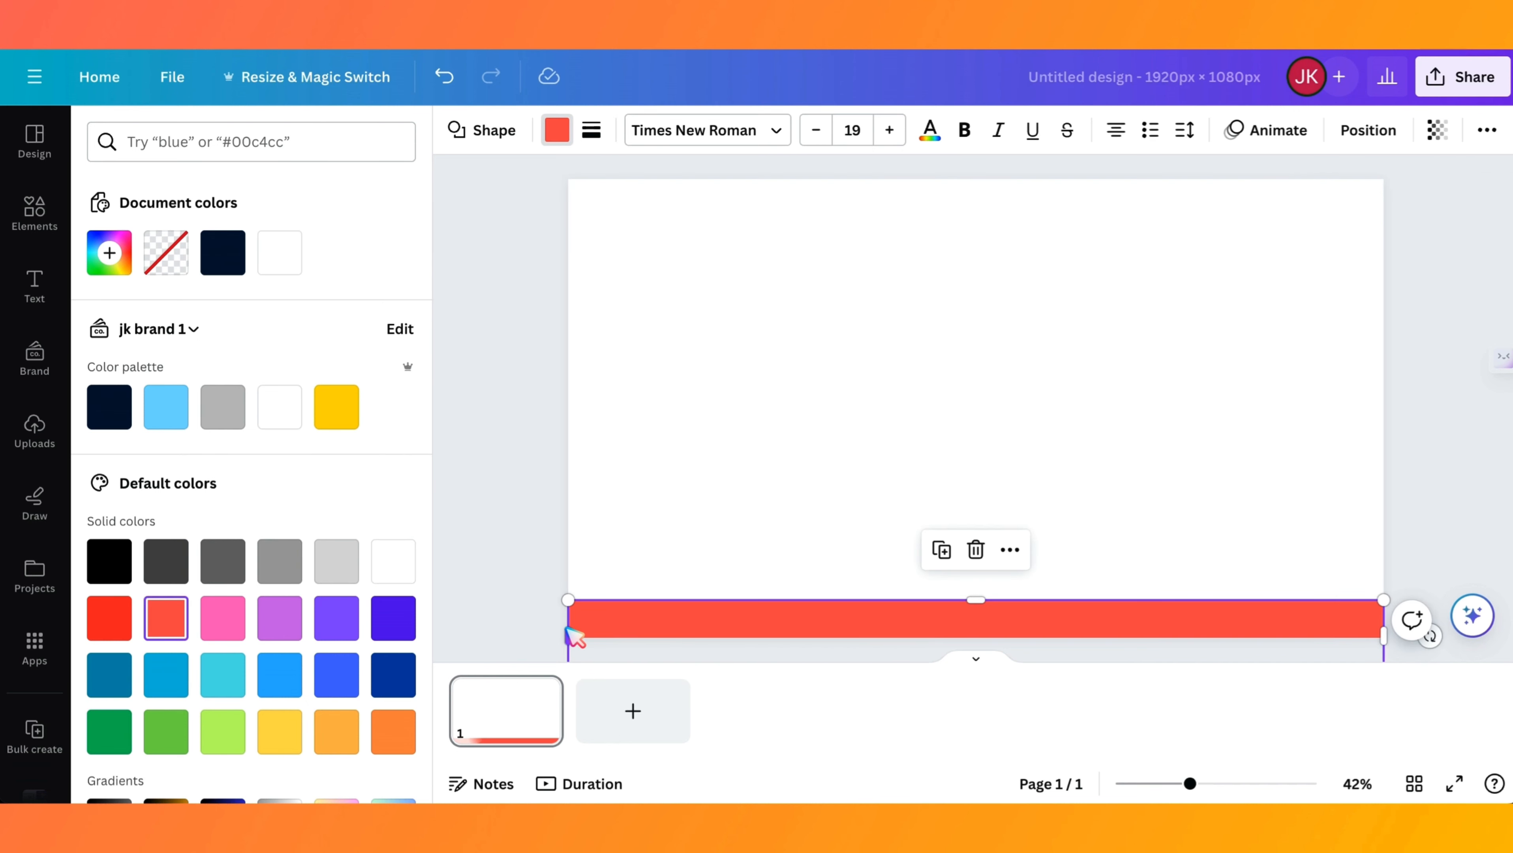
{"action": "left_click_drag", "start_coordinate": [567, 633], "coordinate": [560, 634]}
{"action": "left_click", "coordinate": [804, 430]}
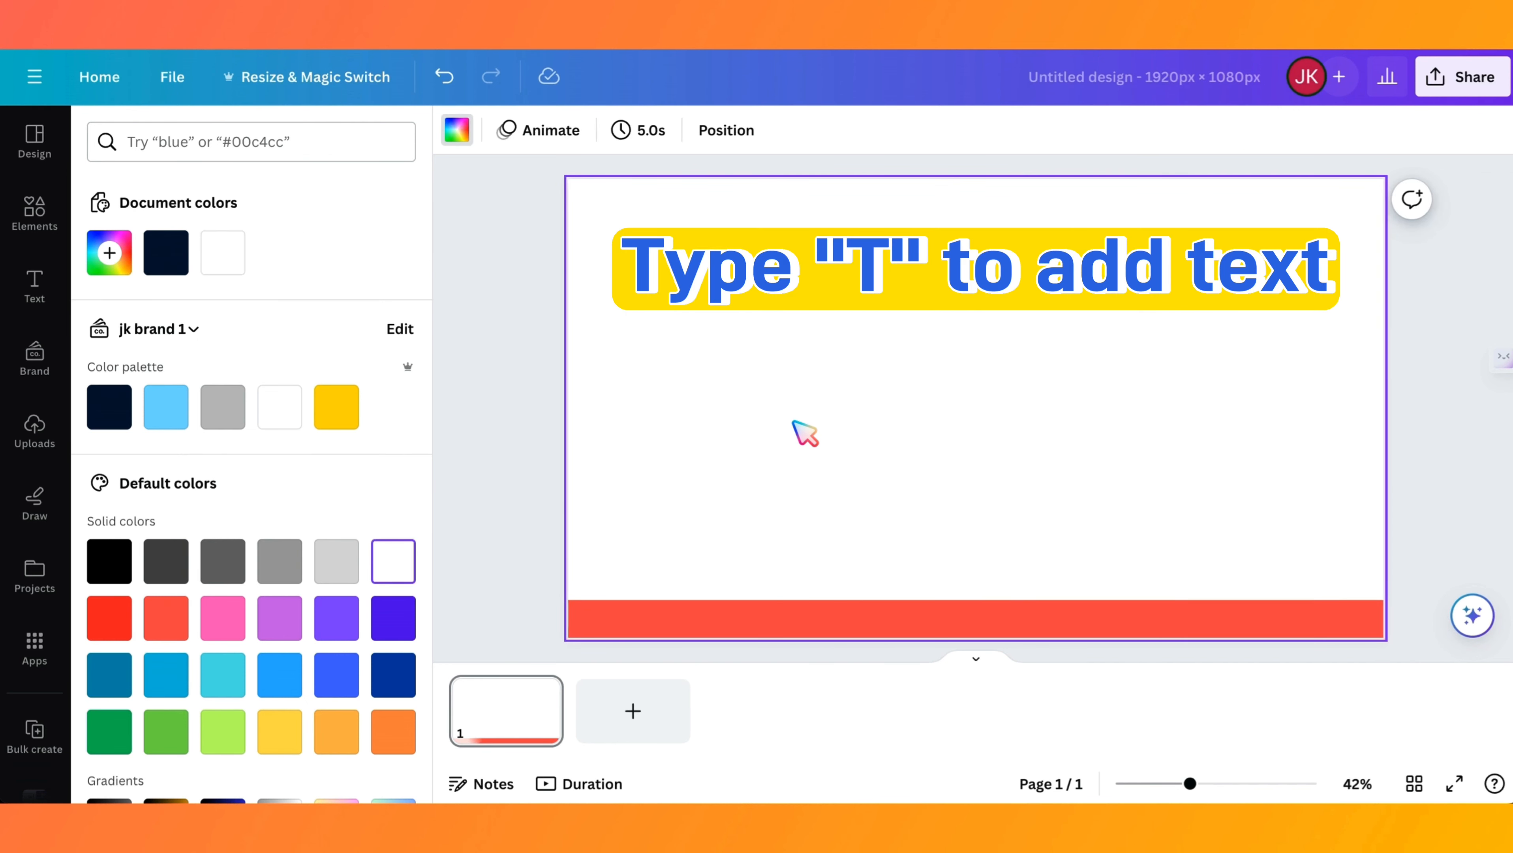
- Add the text "Chapter 1" to the page and set its font size to 48
{"action": "key", "text": "t"}
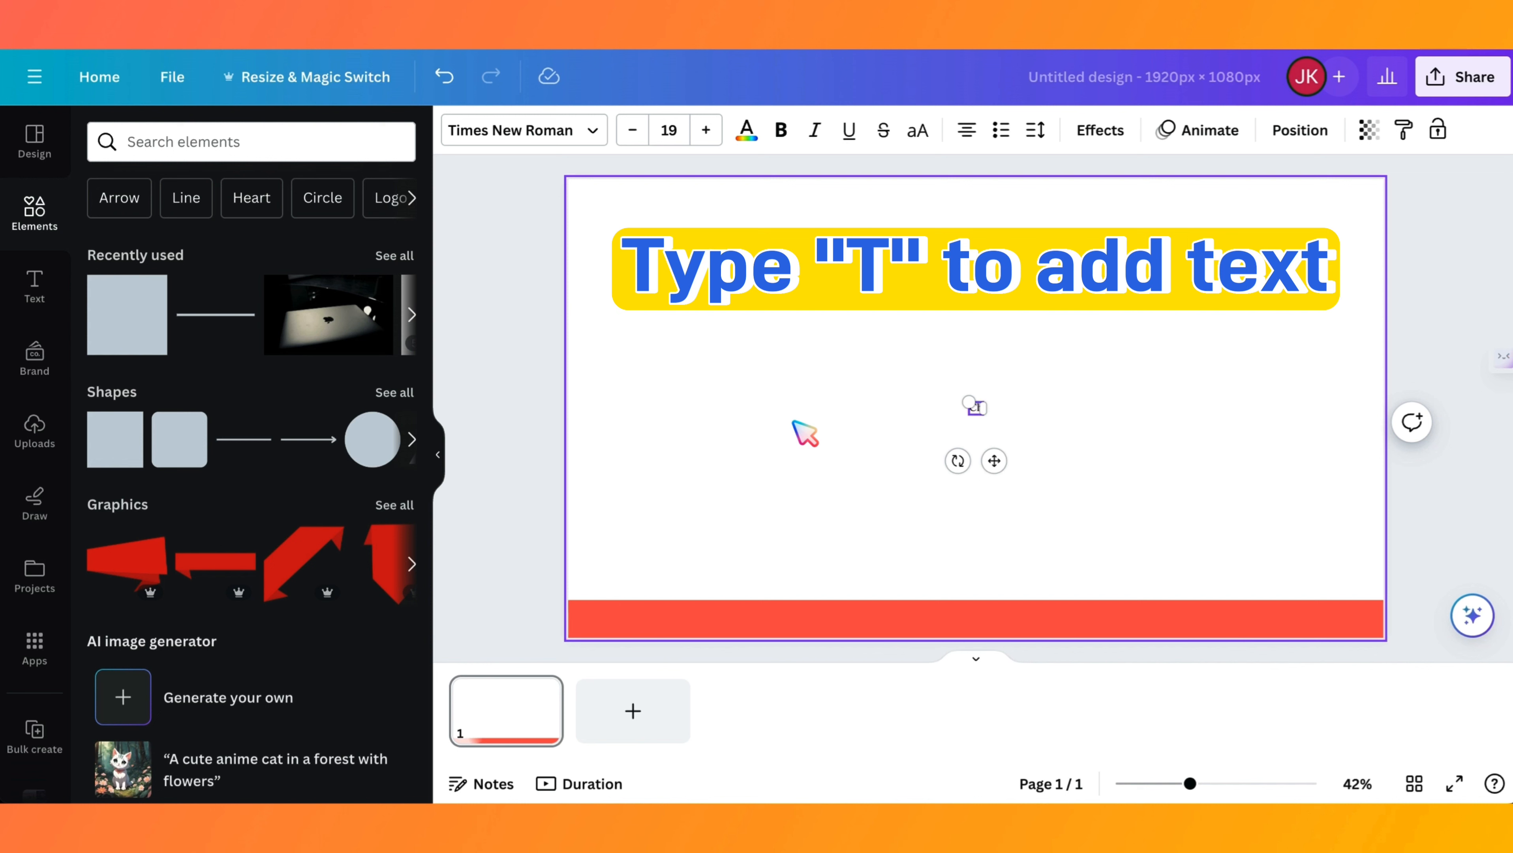
{"action": "type", "text": "Chapter"}
{"action": "left_click", "coordinate": [684, 133]}
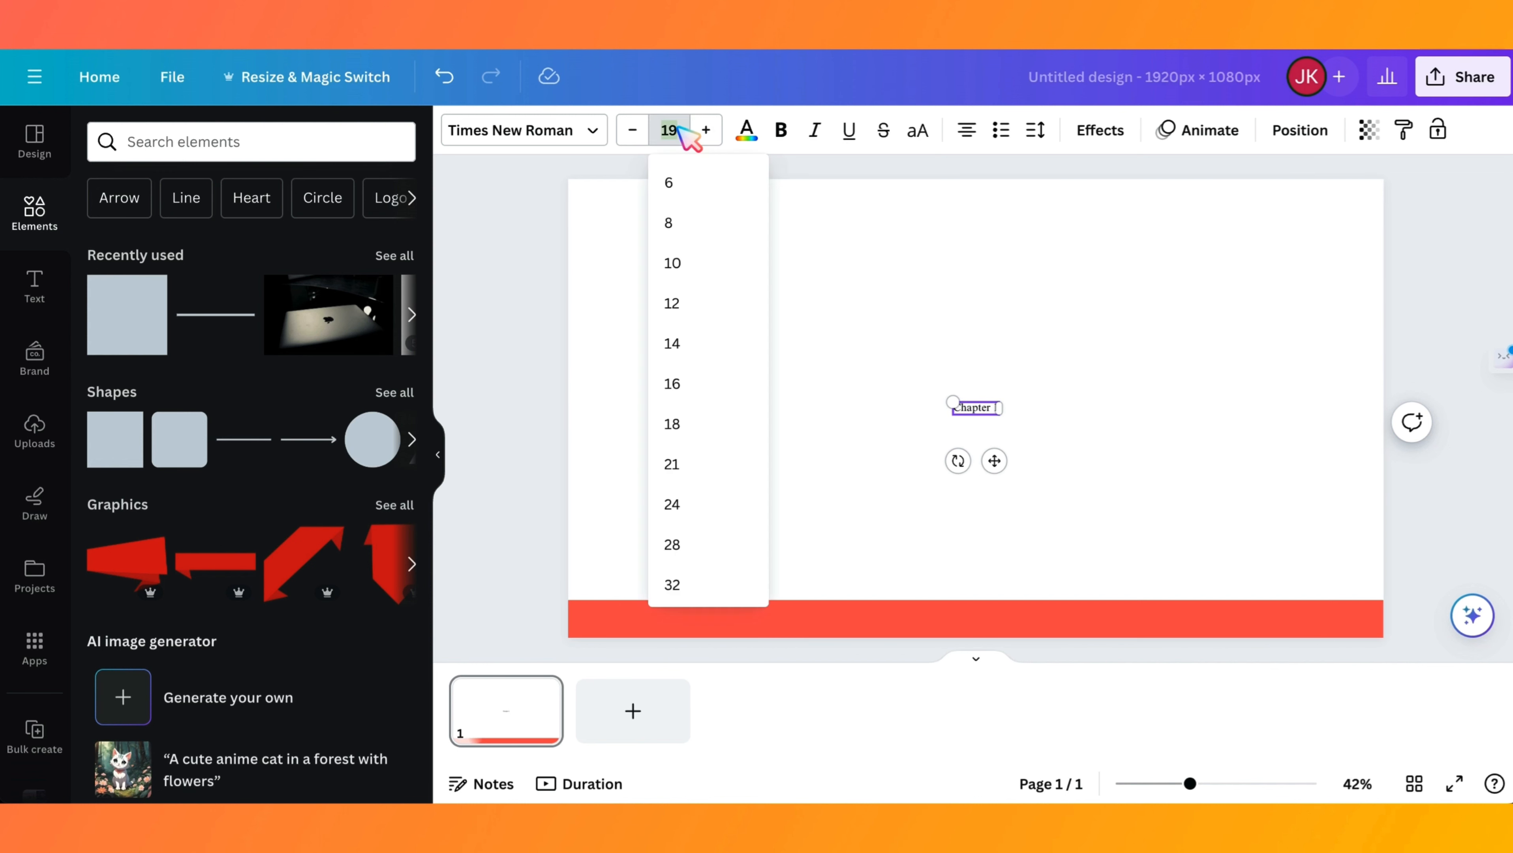
{"action": "scroll", "coordinate": [719, 520], "scroll_direction": "down", "scroll_amount": 3}
{"action": "left_click", "coordinate": [700, 412]}
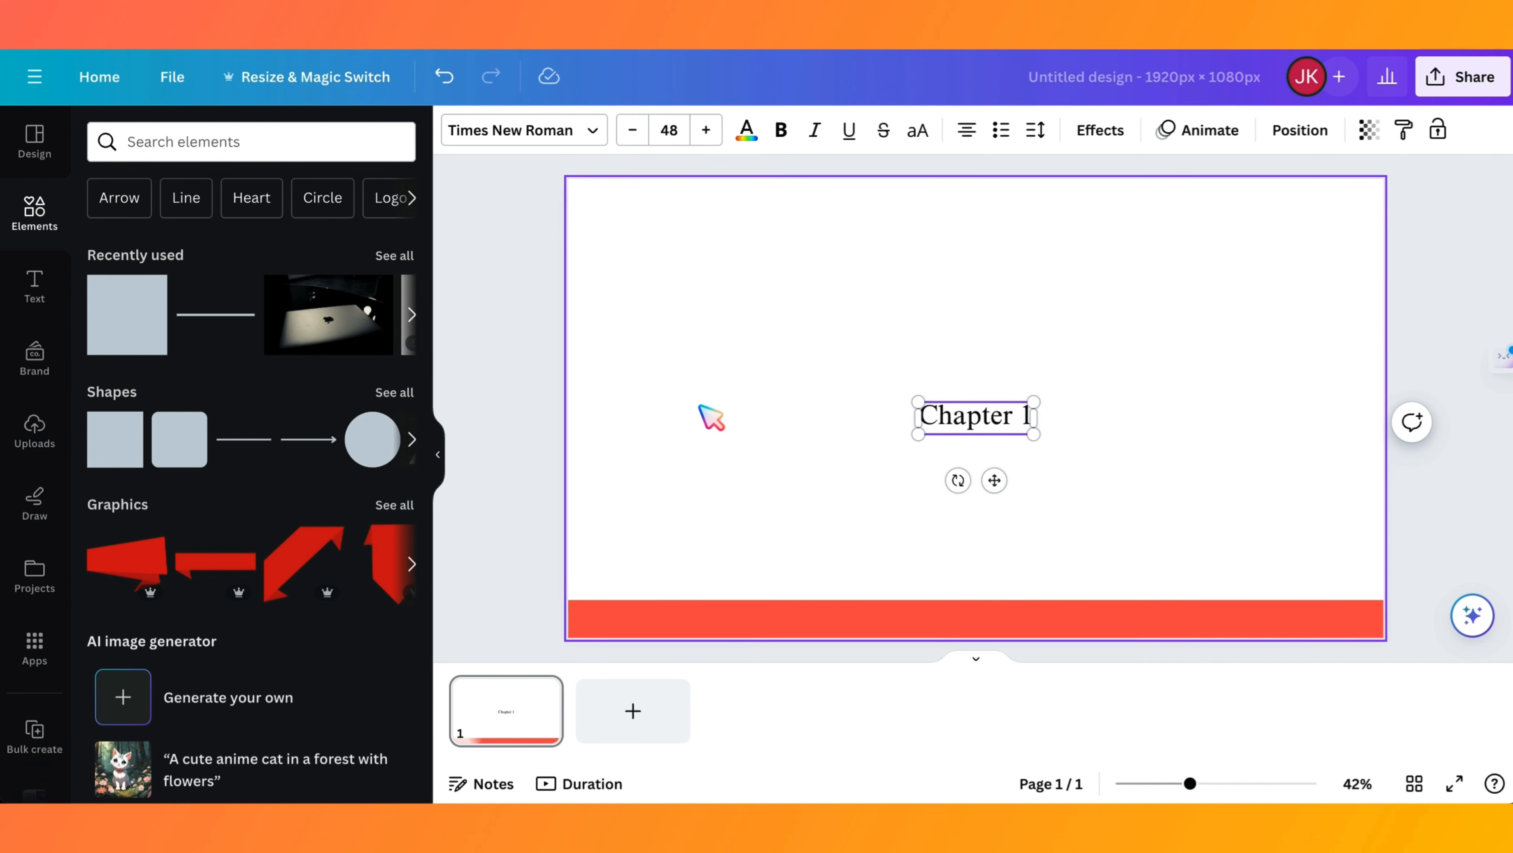
- Move the "Chapter 1" text onto the left part of the red bar and make it white and bold
{"action": "left_click_drag", "start_coordinate": [1006, 416], "coordinate": [693, 624]}
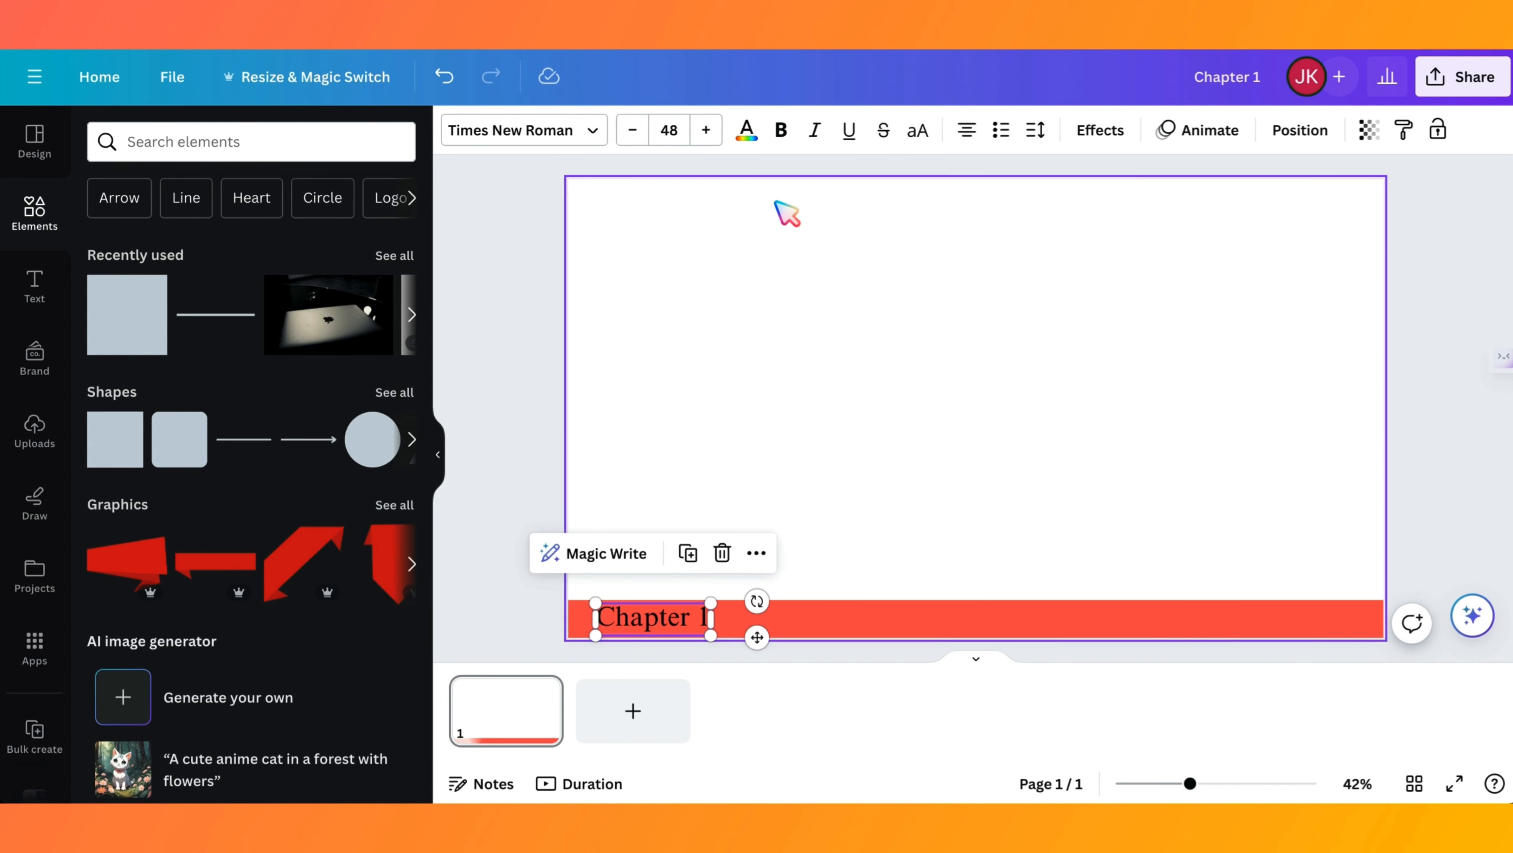
{"action": "left_click", "coordinate": [747, 129]}
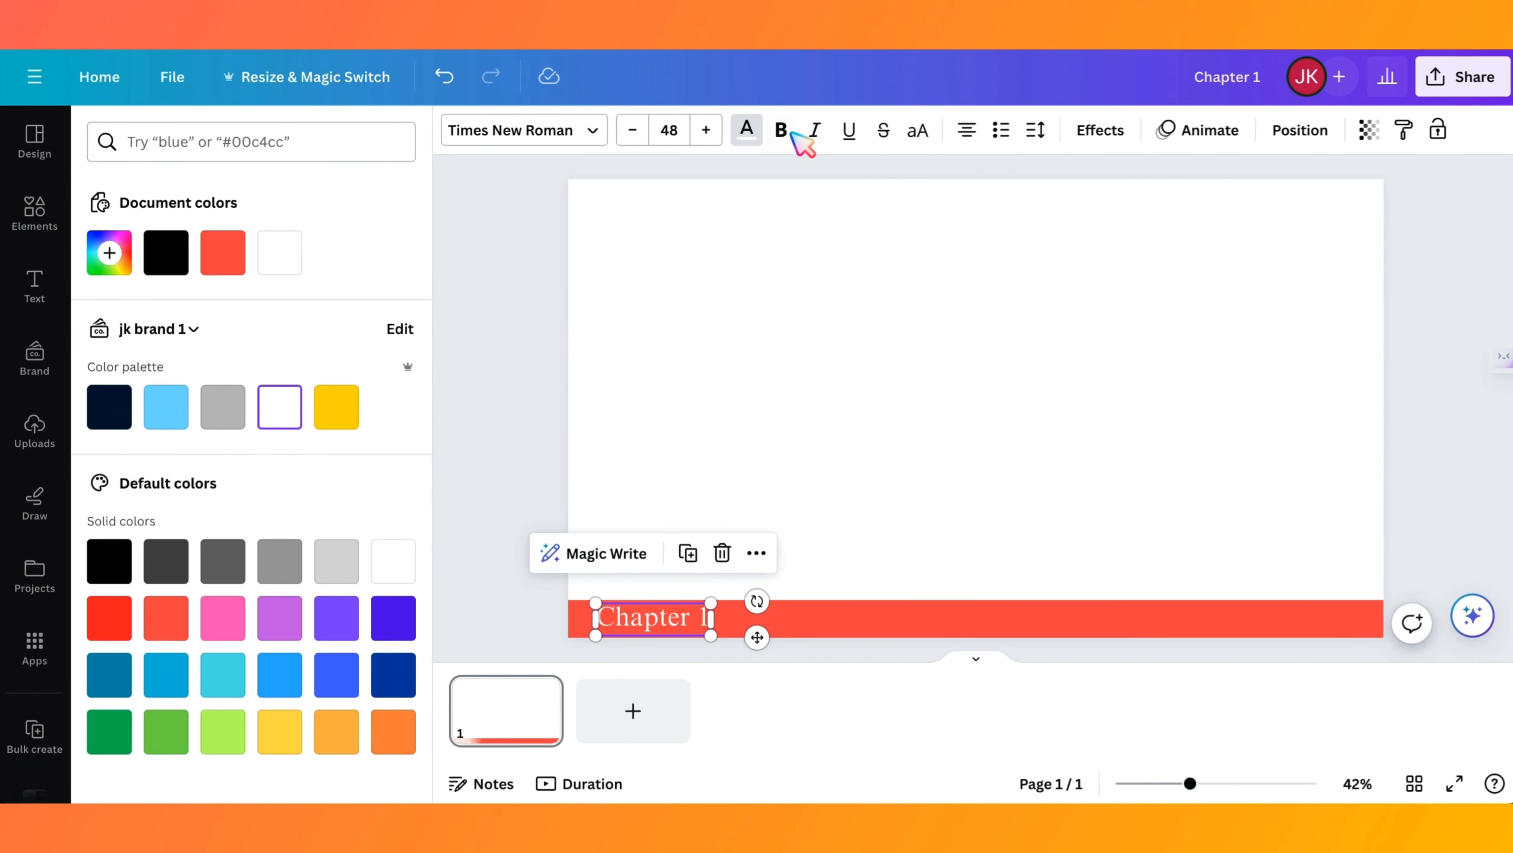
{"action": "left_click", "coordinate": [785, 349]}
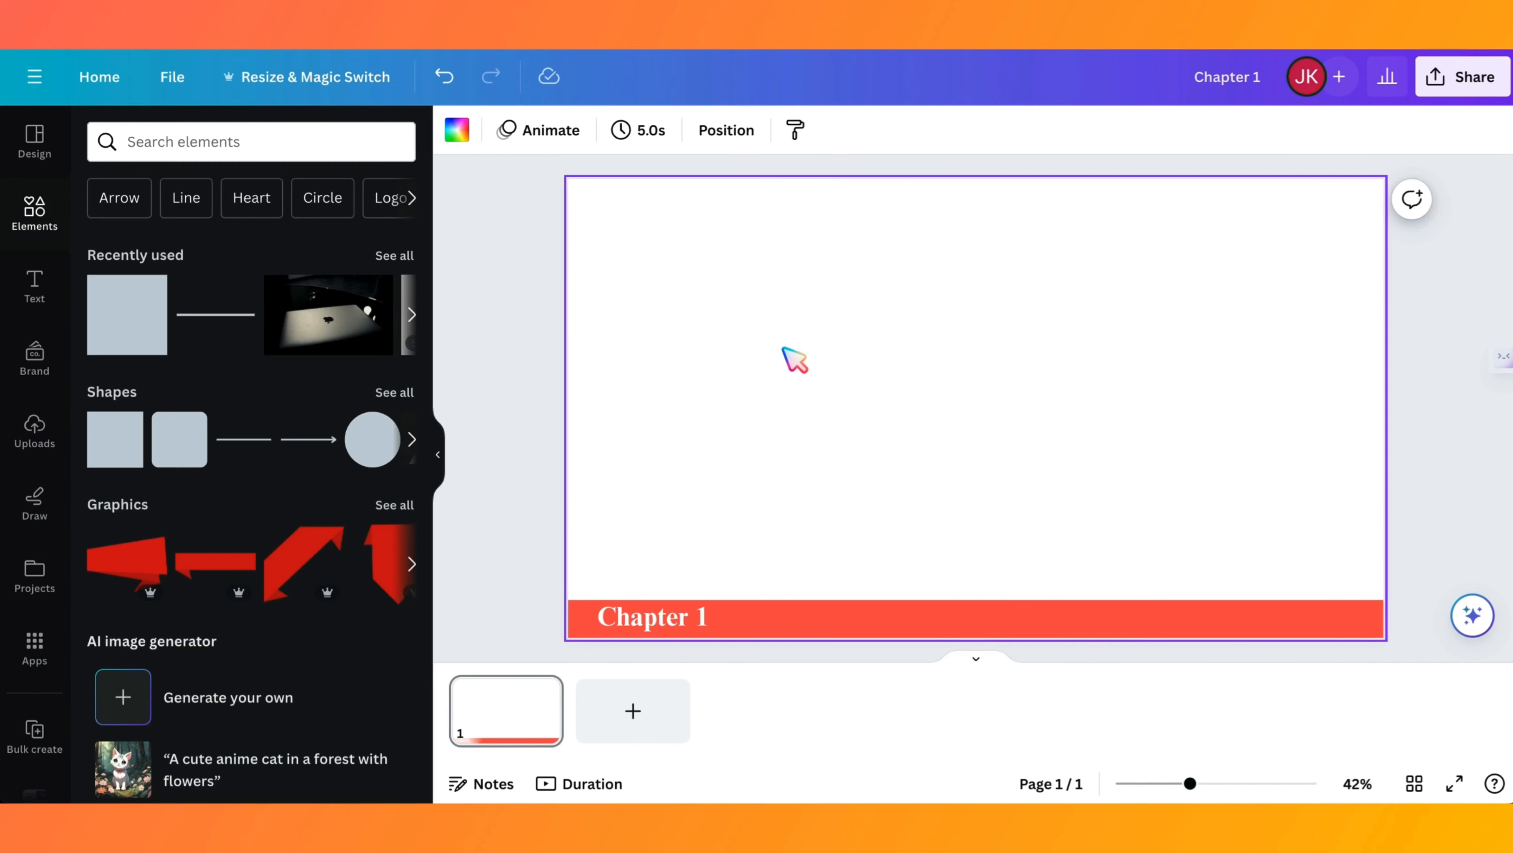
- Duplicate the "Chapter 1" label twice, placing one copy over the middle of the bar and the other over its right part
{"action": "left_click", "coordinate": [700, 621]}
{"action": "left_click", "coordinate": [693, 557]}
{"action": "left_click_drag", "start_coordinate": [705, 634], "coordinate": [941, 627]}
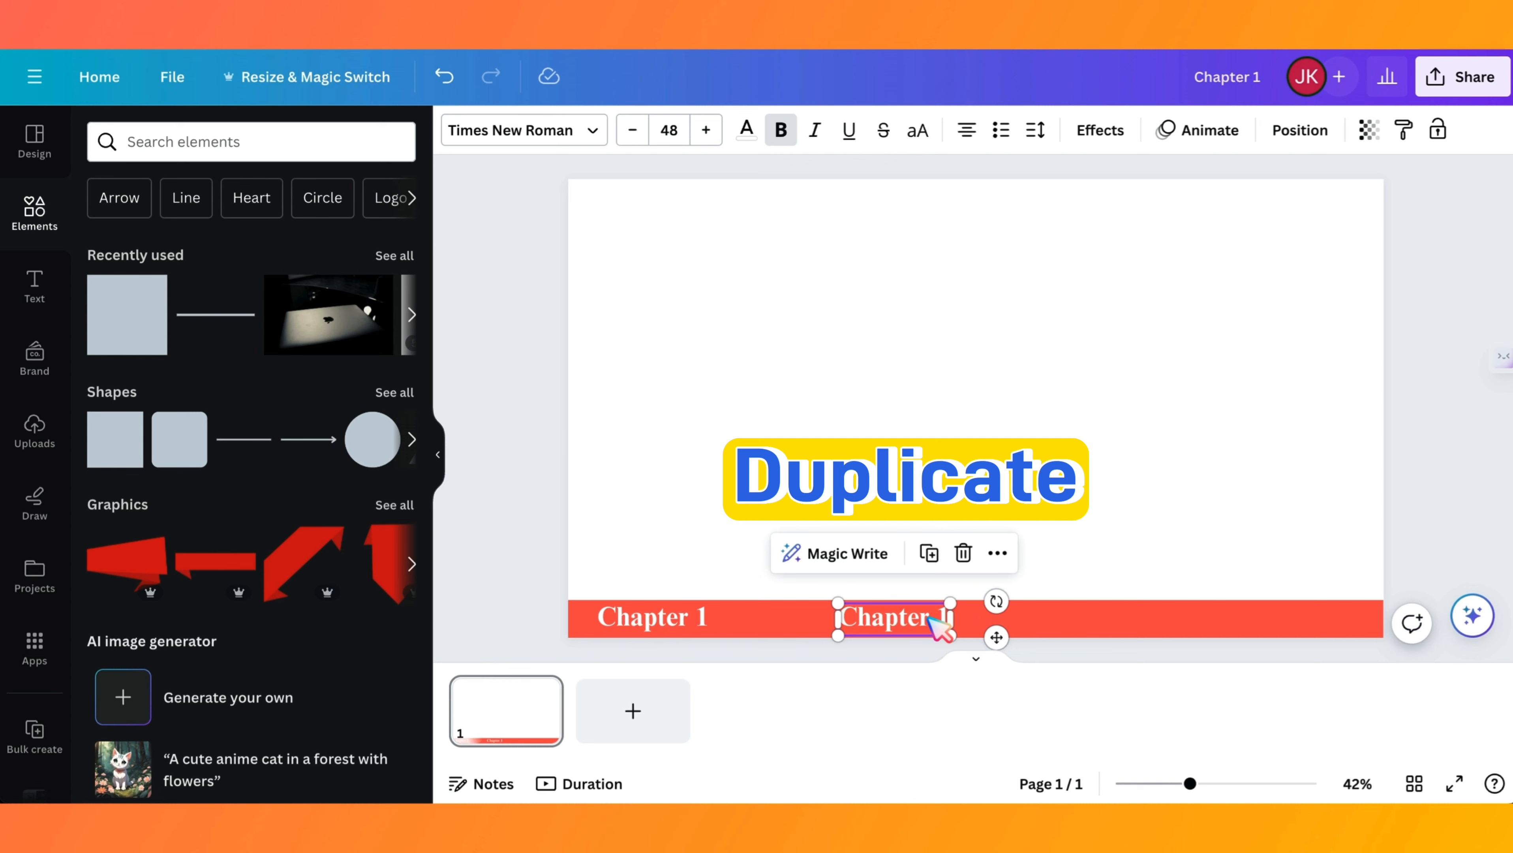
{"action": "left_click", "coordinate": [933, 555]}
{"action": "left_click_drag", "start_coordinate": [1153, 620], "coordinate": [1191, 617]}
- Renumber the two copied labels as "Chapter 2" and "Chapter 3"
{"action": "left_click", "coordinate": [941, 608]}
{"action": "double_click", "coordinate": [942, 622]}
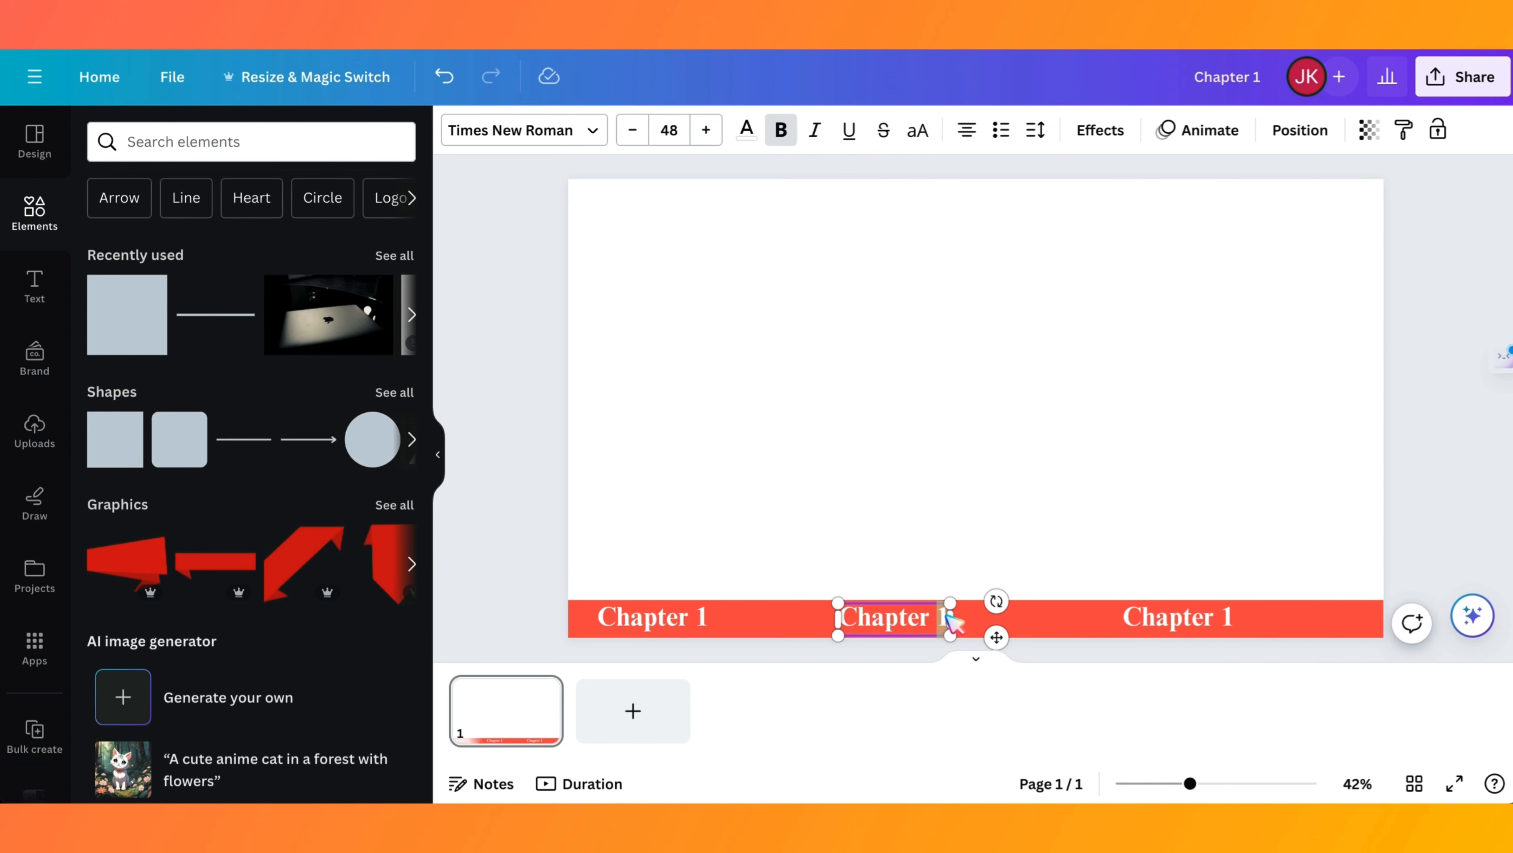
{"action": "type", "text": "2"}
{"action": "left_click", "coordinate": [1239, 620]}
{"action": "double_click", "coordinate": [1232, 622]}
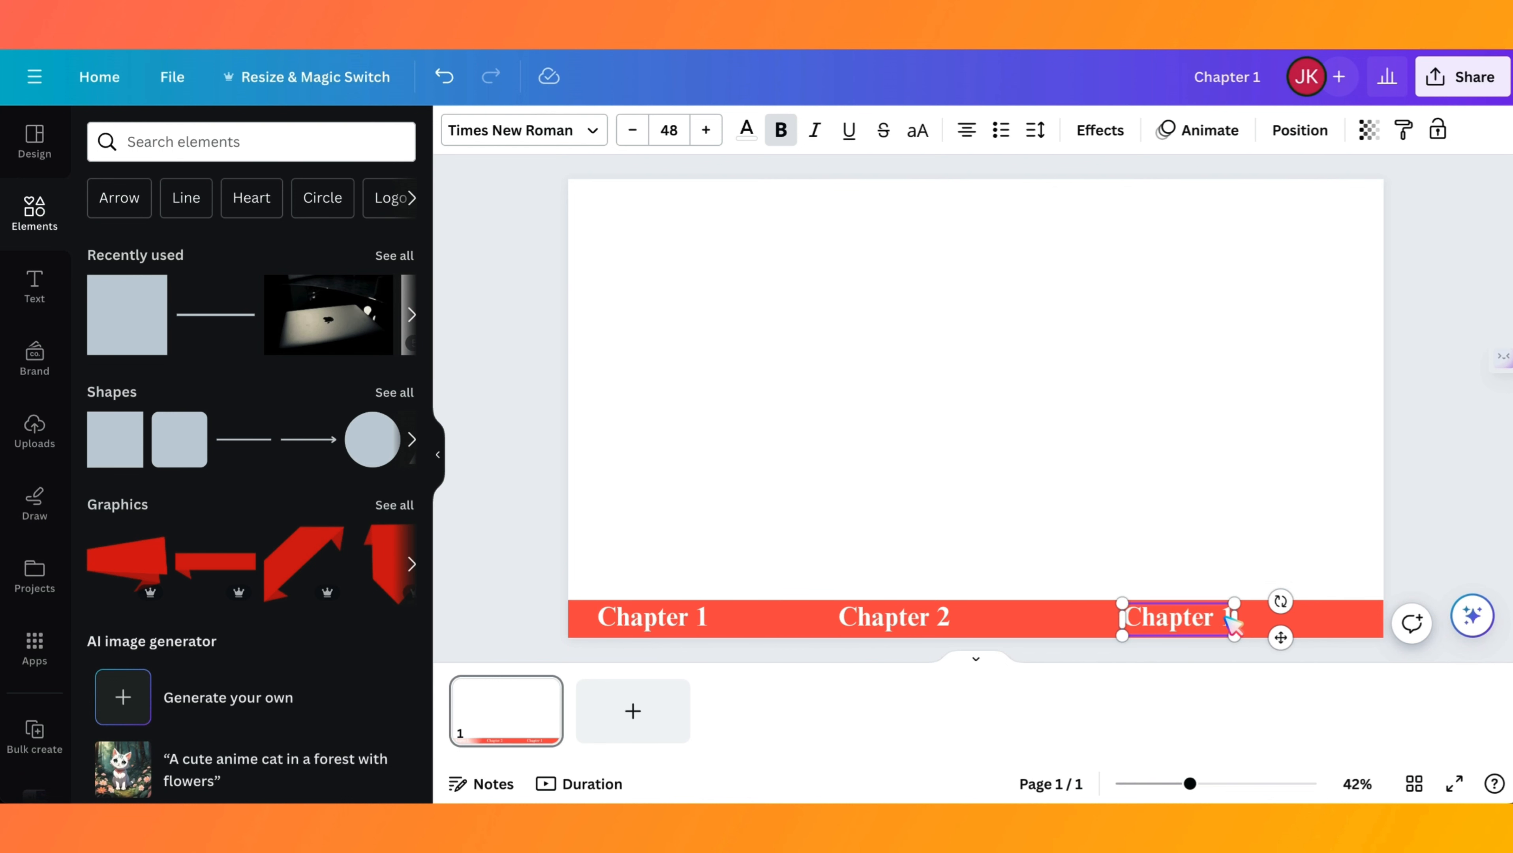
{"action": "type", "text": "3"}
{"action": "left_click", "coordinate": [1075, 504]}
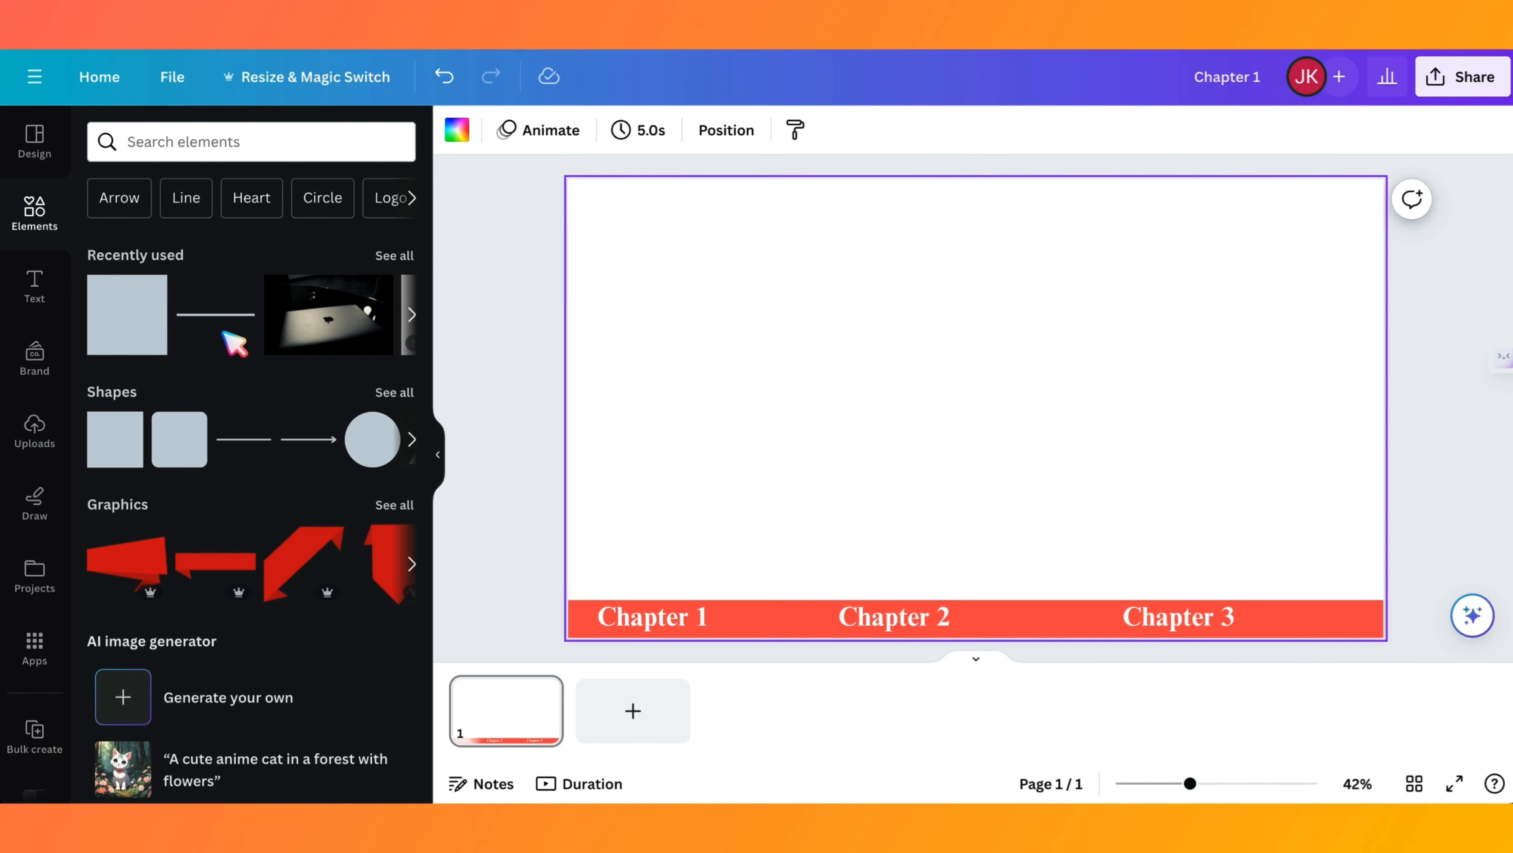
- Add short vertical black lines across the bar as dividers between Chapters 1 and 2 and between Chapters 2 and 3
{"action": "left_click", "coordinate": [233, 343]}
{"action": "left_click_drag", "start_coordinate": [958, 451], "coordinate": [929, 405]}
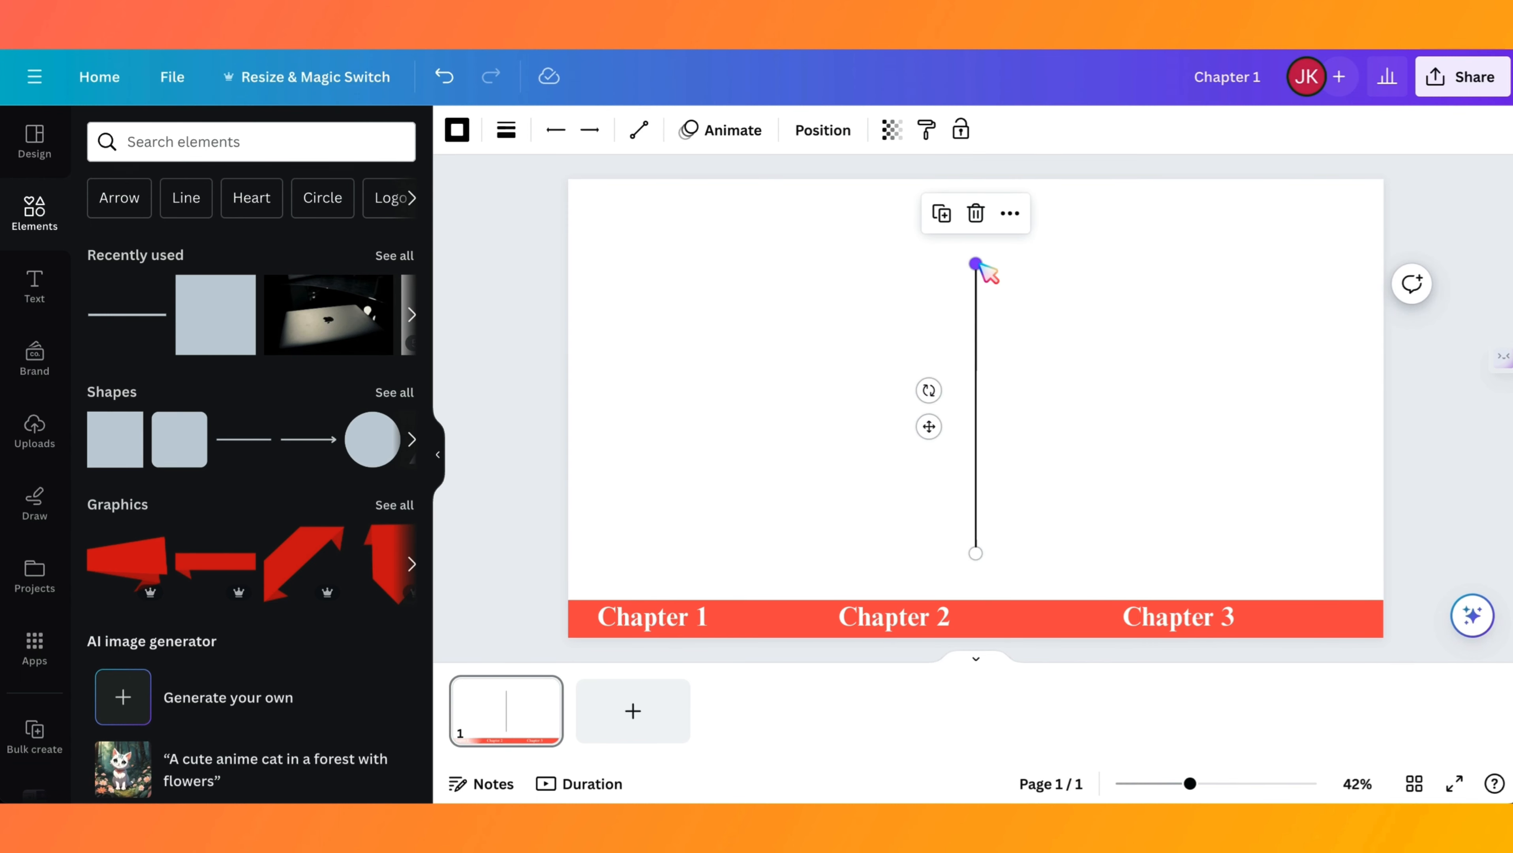
{"action": "left_click_drag", "start_coordinate": [982, 264], "coordinate": [980, 484]}
{"action": "left_click_drag", "start_coordinate": [871, 169], "coordinate": [993, 432]}
{"action": "left_click", "coordinate": [377, 296]}
{"action": "left_click", "coordinate": [1175, 279]}
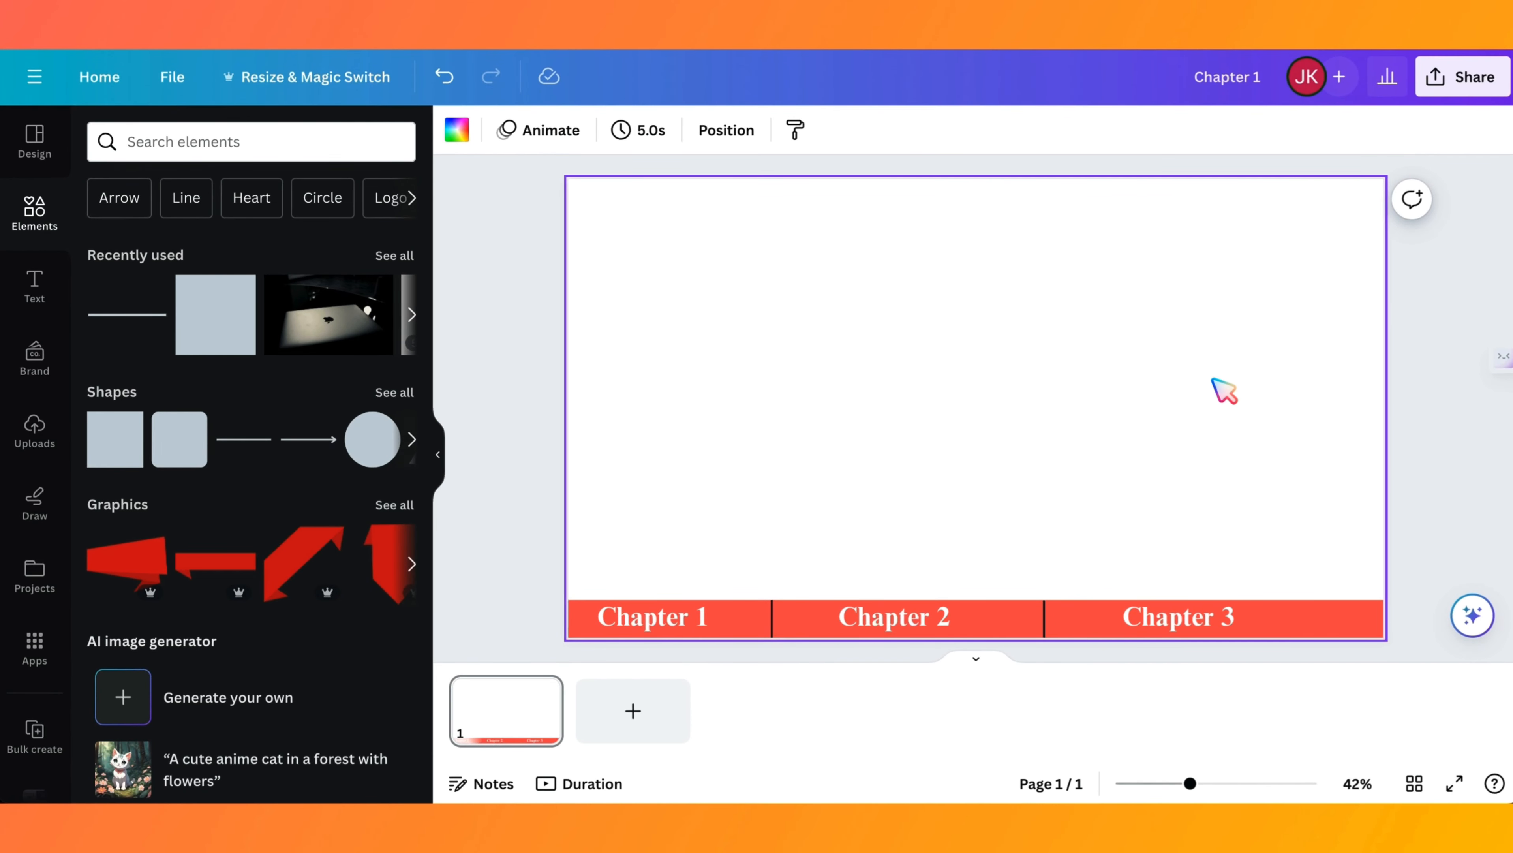
- Download the design as a PNG at size 1 with a transparent background
{"action": "left_click", "coordinate": [1462, 76]}
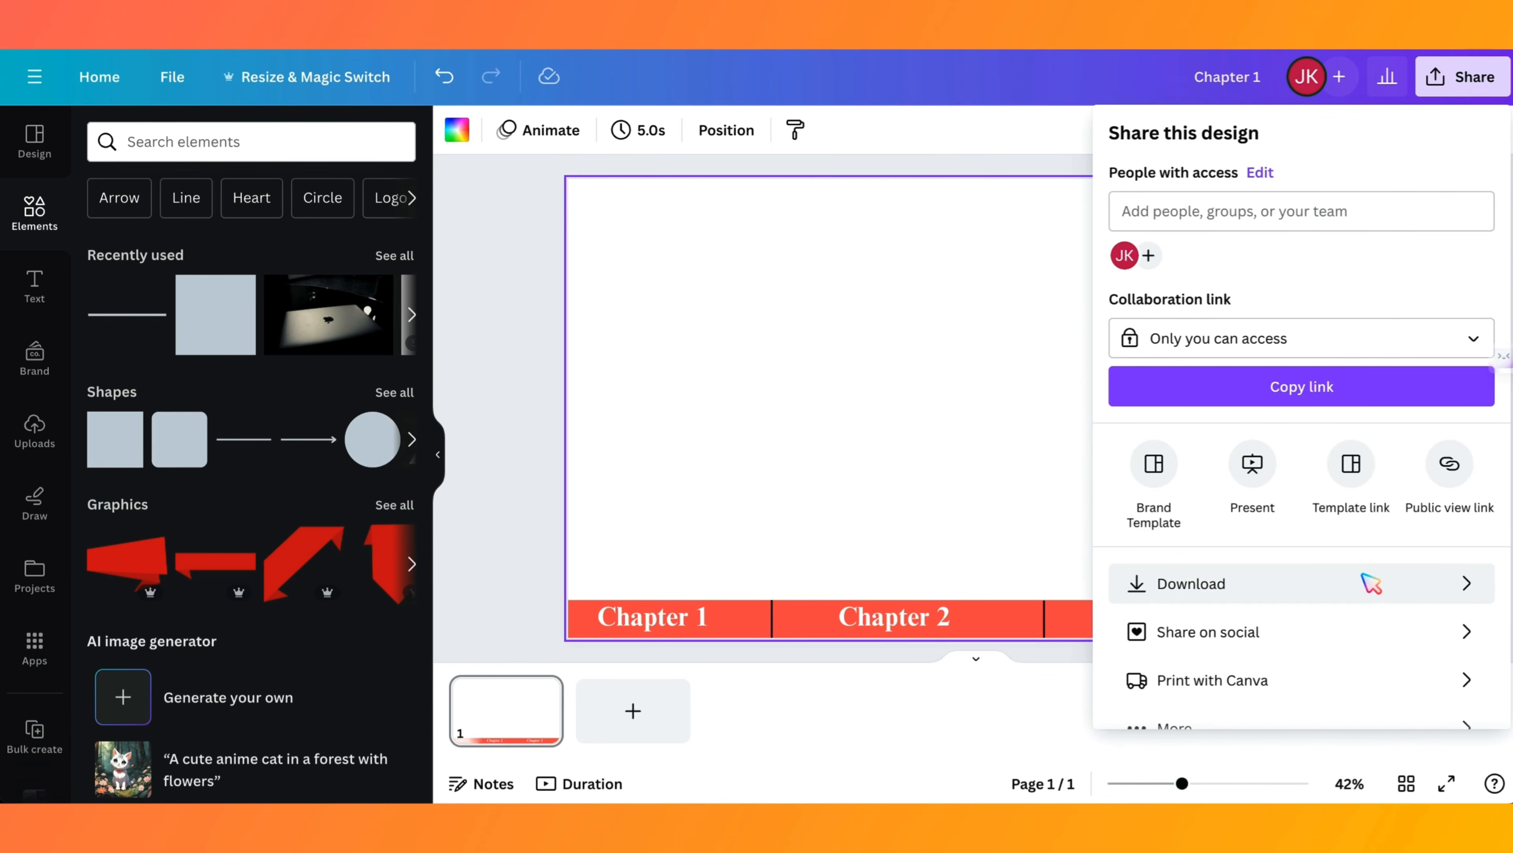
{"action": "left_click", "coordinate": [1367, 581]}
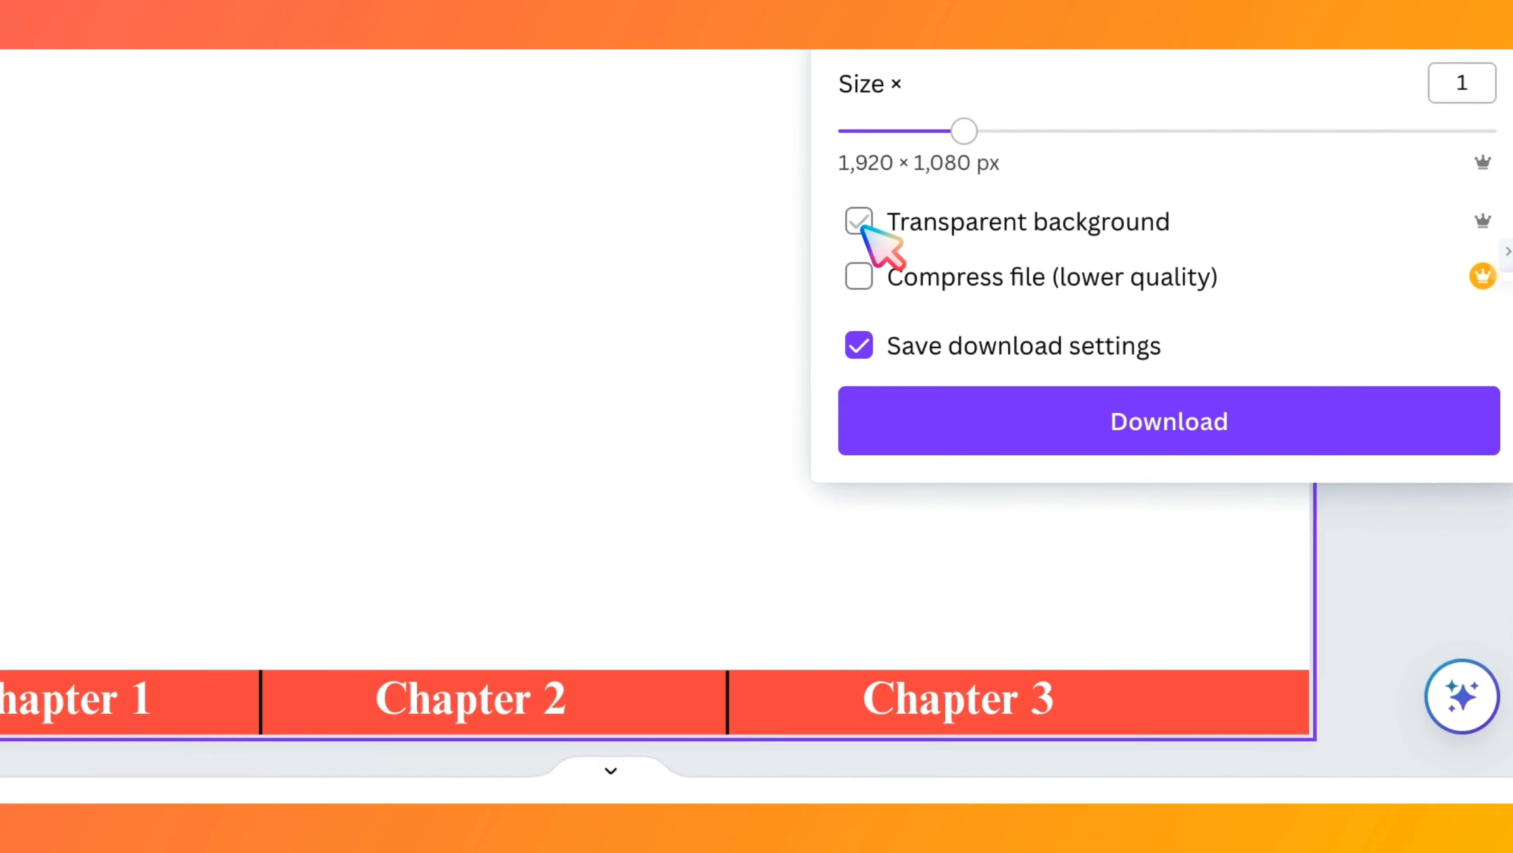
{"action": "left_click", "coordinate": [755, 178]}
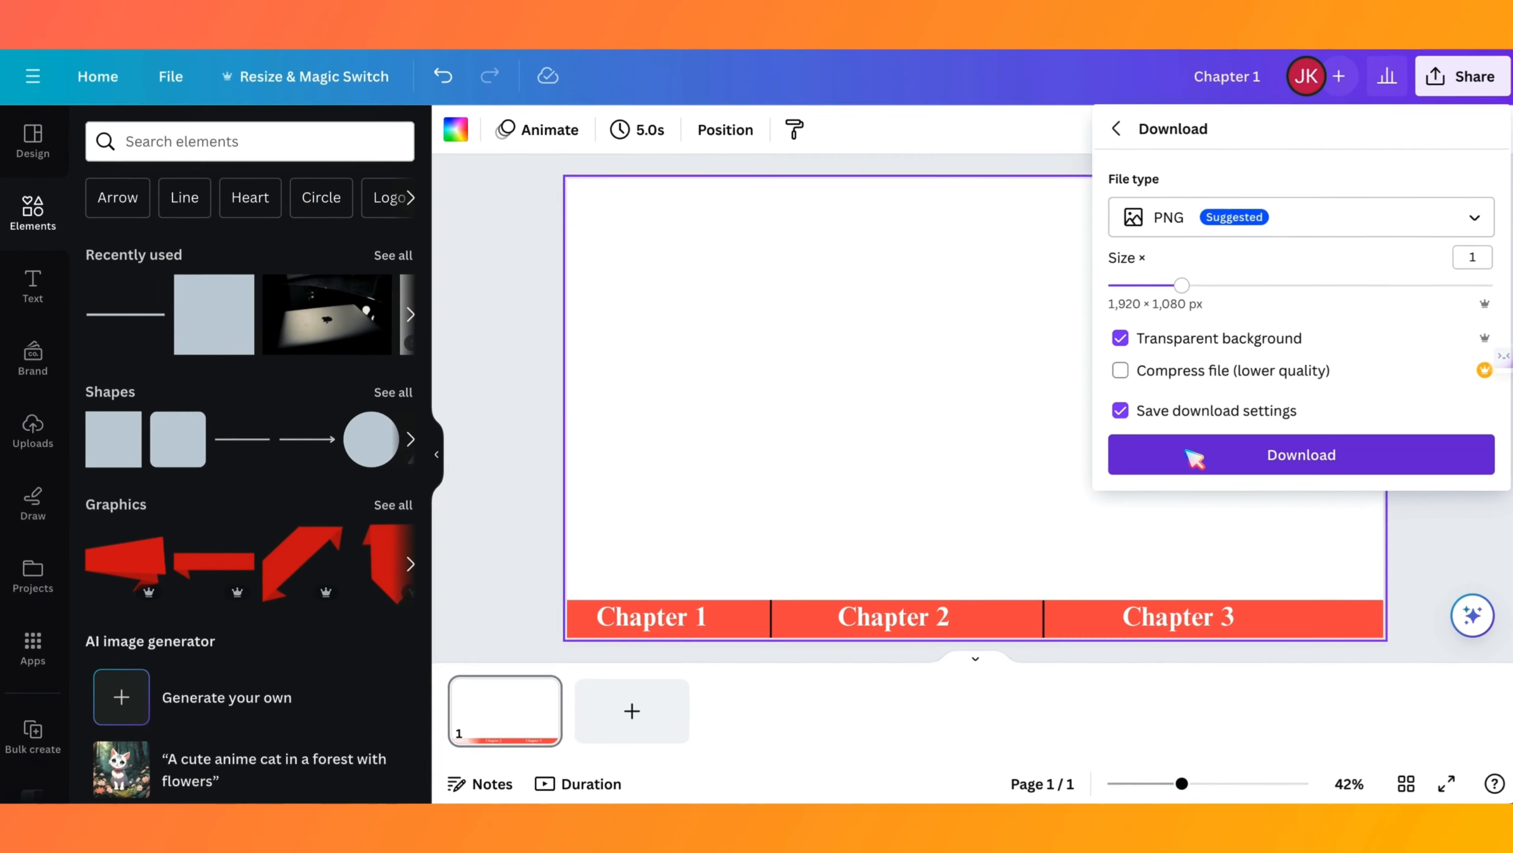
{"action": "left_click", "coordinate": [1117, 408]}
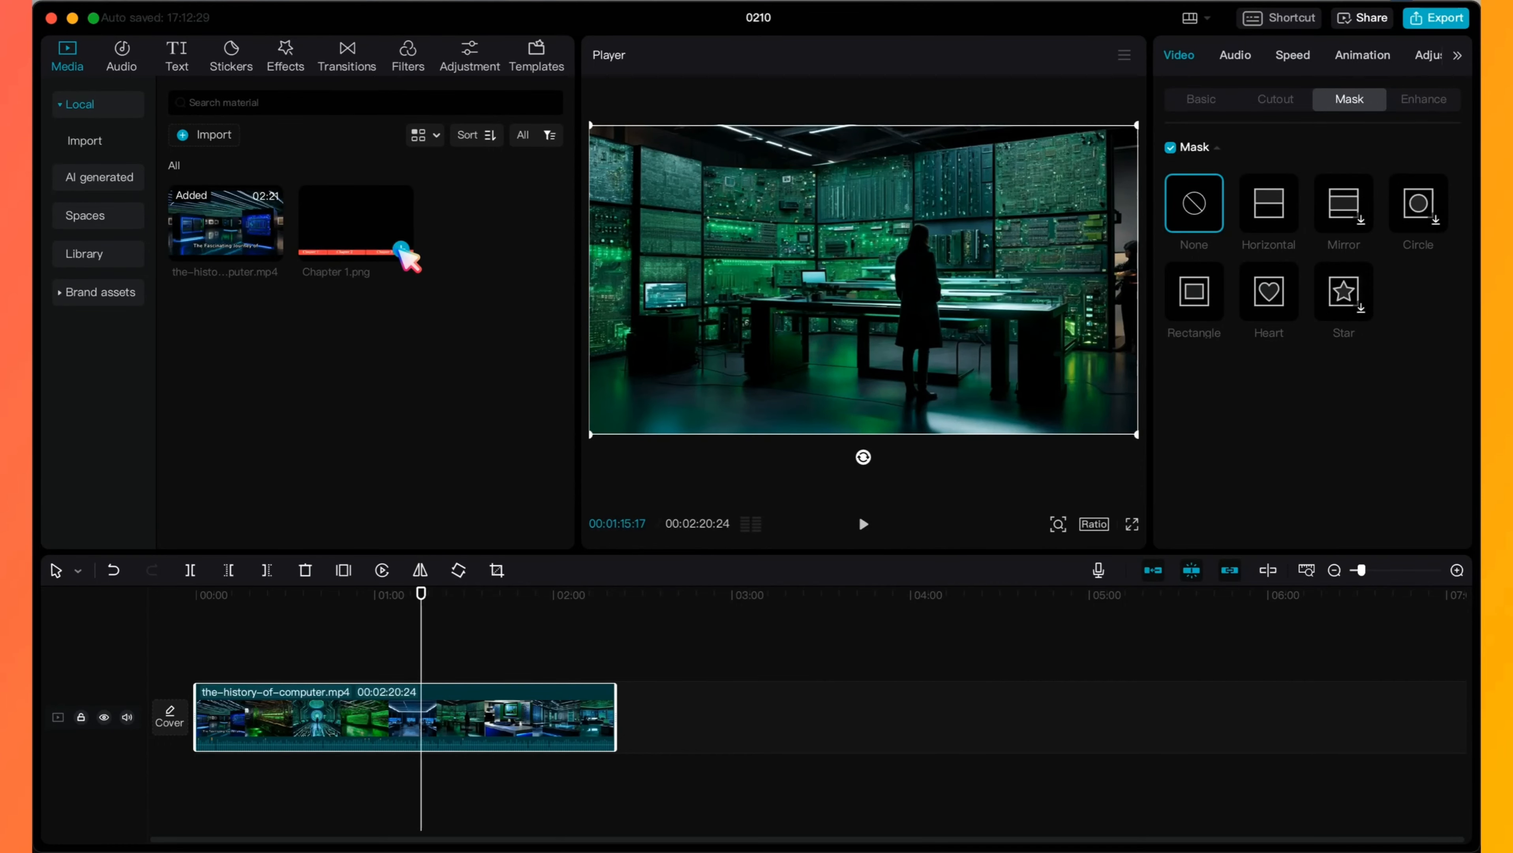
- In CapCut, place Chapter 1.png on a track above the video, starting at 00:00, and extend it to the video's full length
{"action": "left_click", "coordinate": [402, 247]}
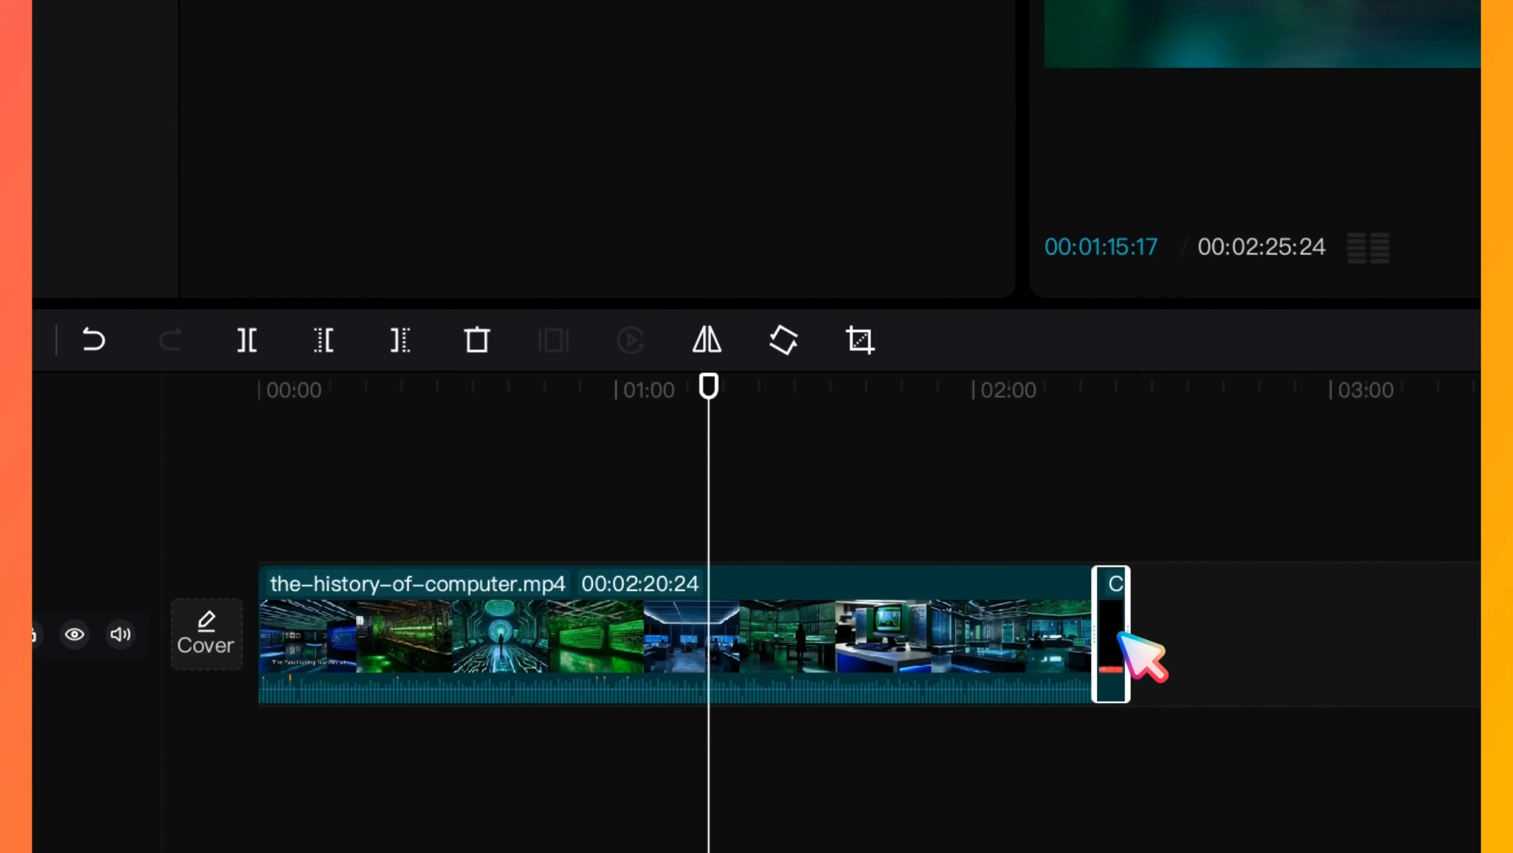
{"action": "left_click_drag", "start_coordinate": [1117, 642], "coordinate": [296, 496]}
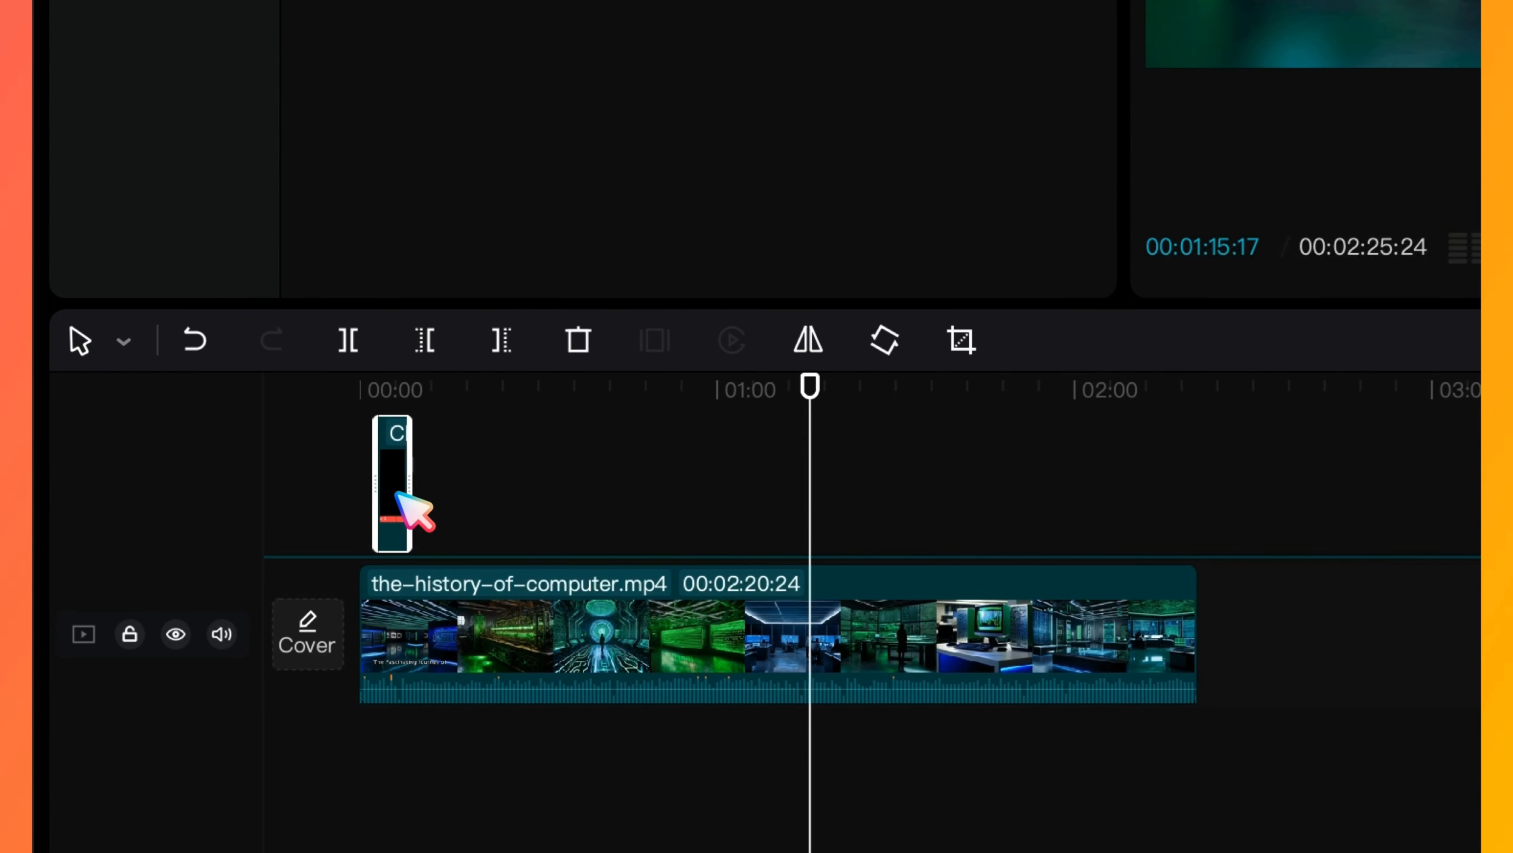
{"action": "left_click_drag", "start_coordinate": [396, 494], "coordinate": [387, 495]}
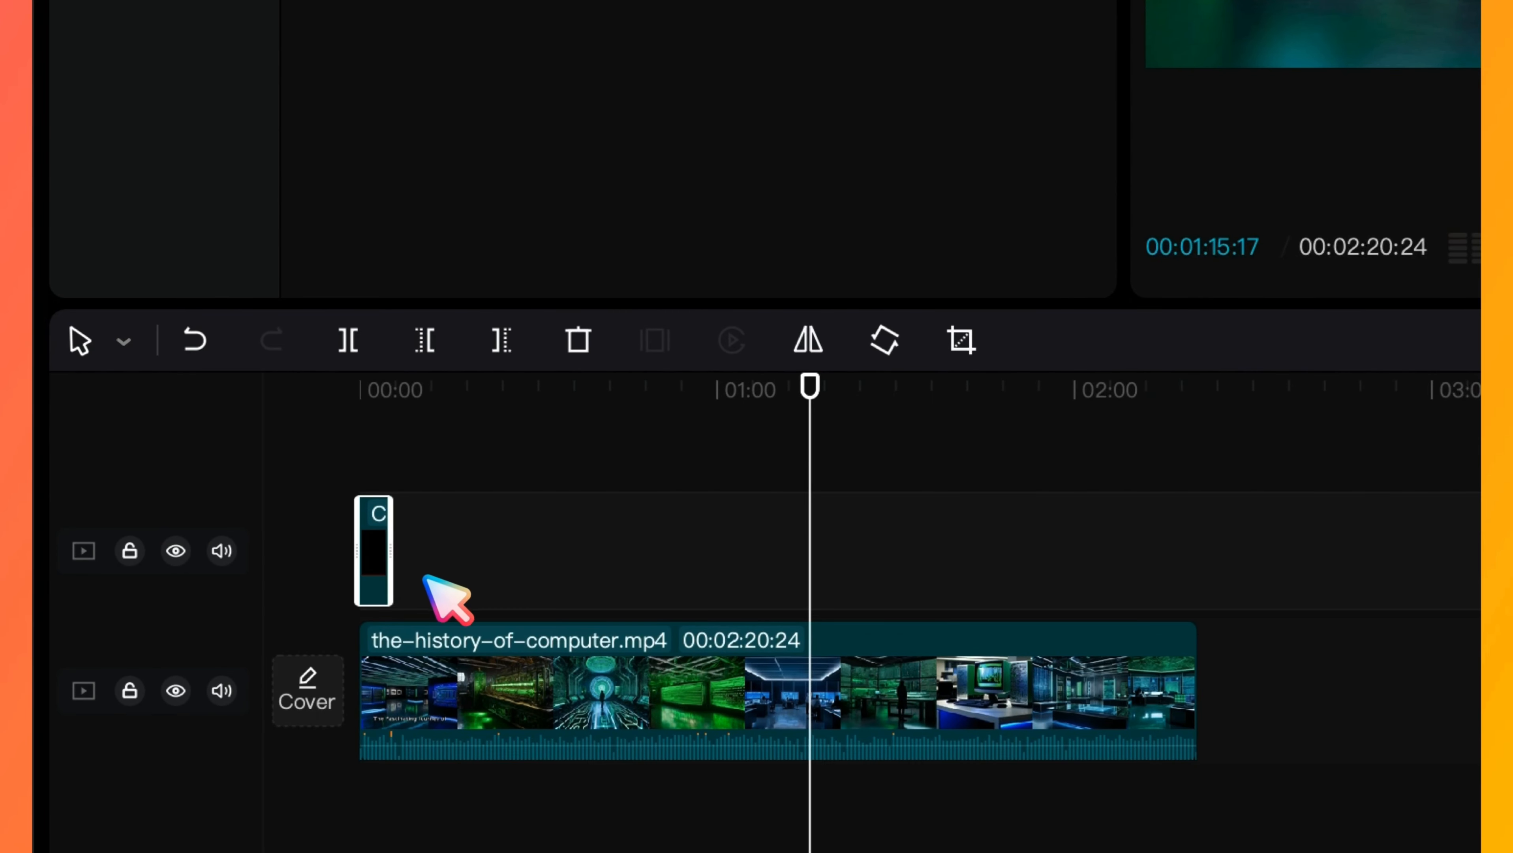
{"action": "left_click_drag", "start_coordinate": [388, 562], "coordinate": [1199, 584]}
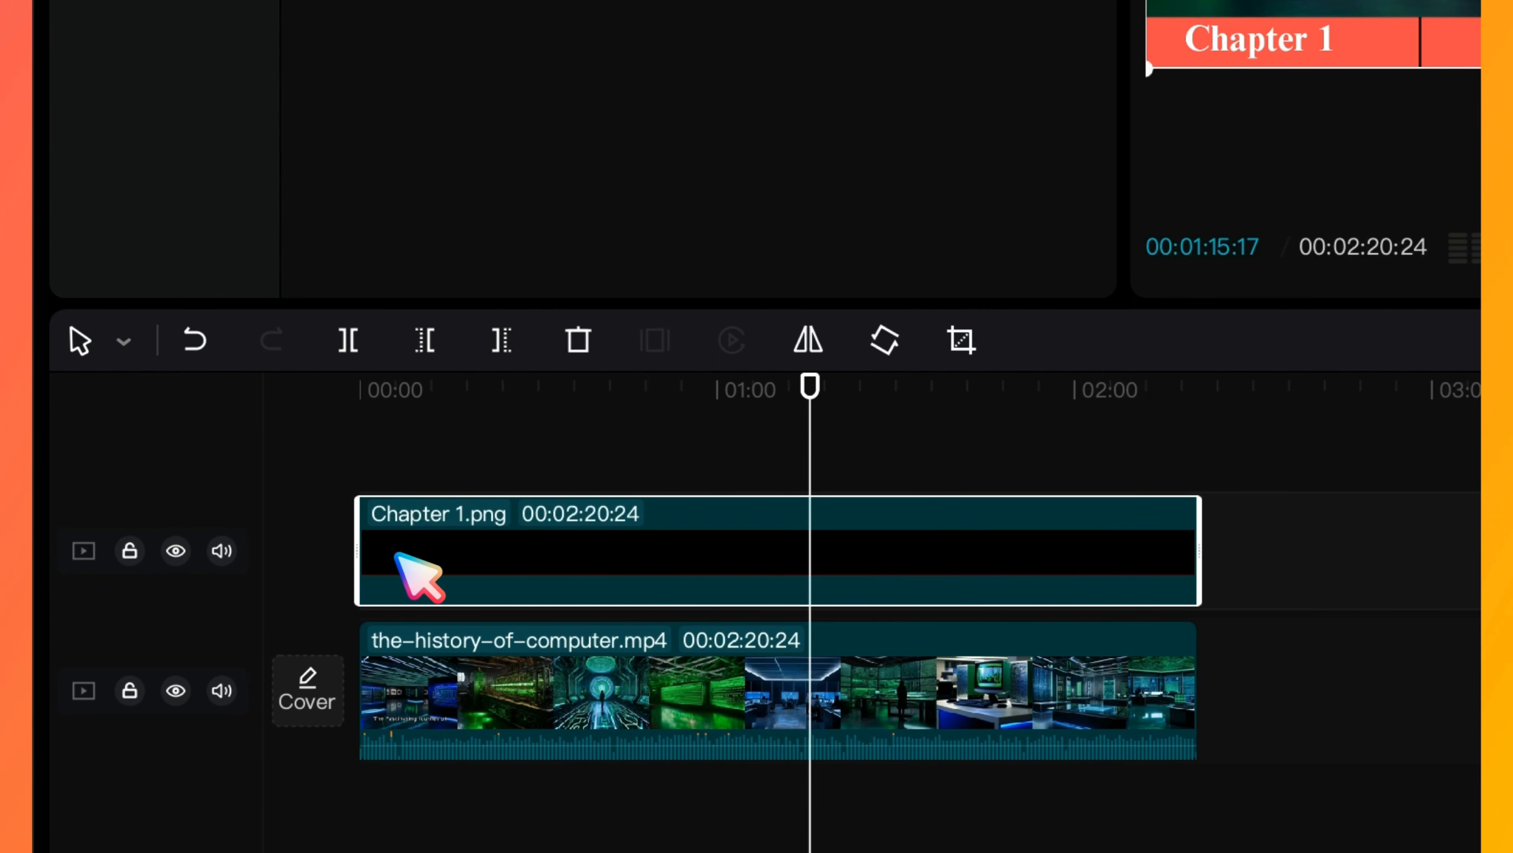
- Copy the Chapter 1.png clip and paste it at the end of the video, directly after the original
{"action": "right_click", "coordinate": [995, 568]}
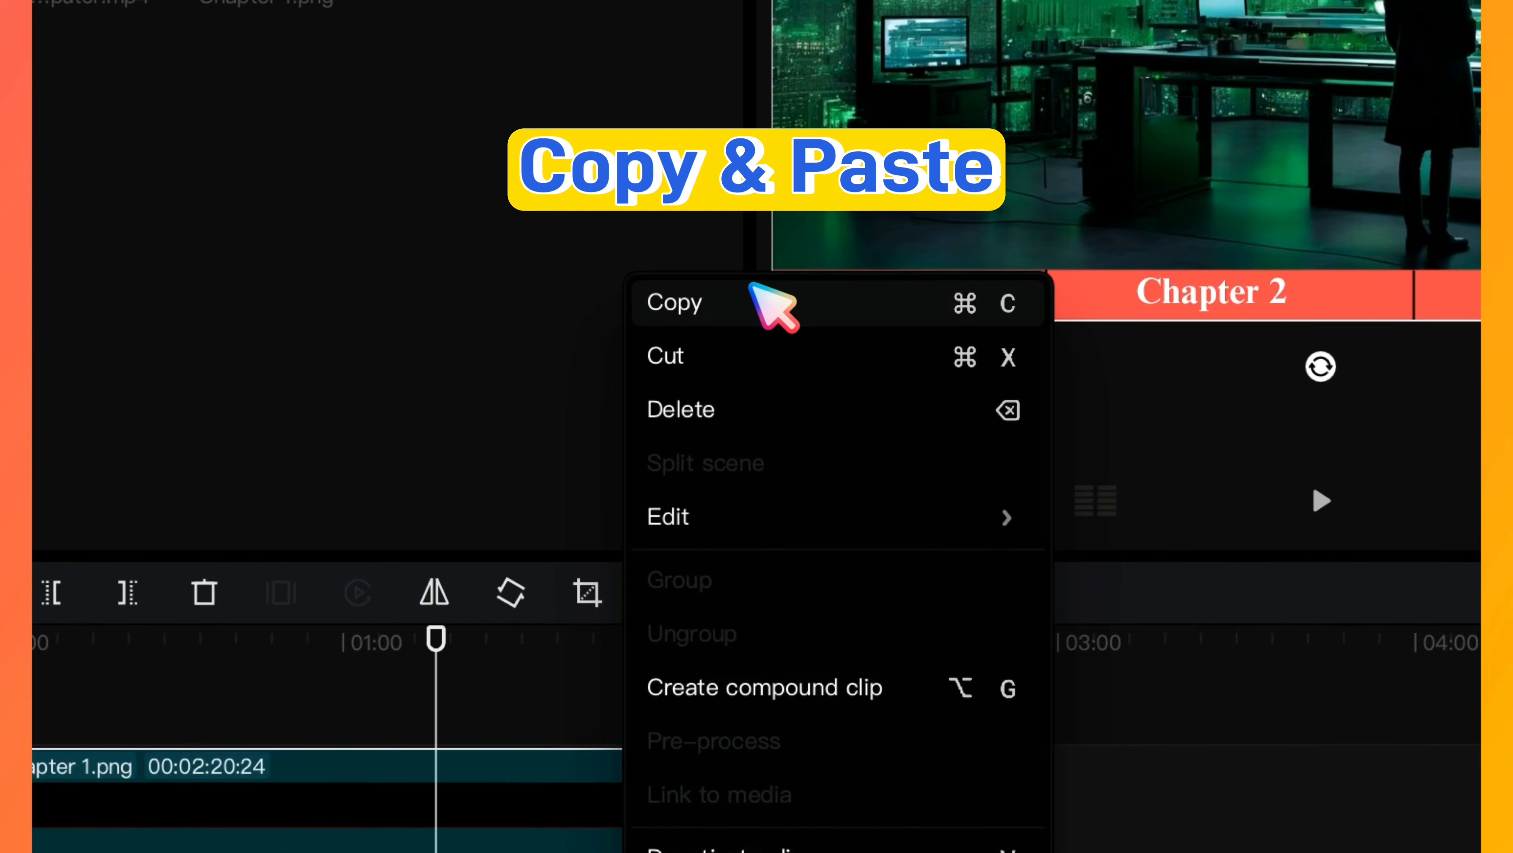
{"action": "left_click", "coordinate": [767, 57]}
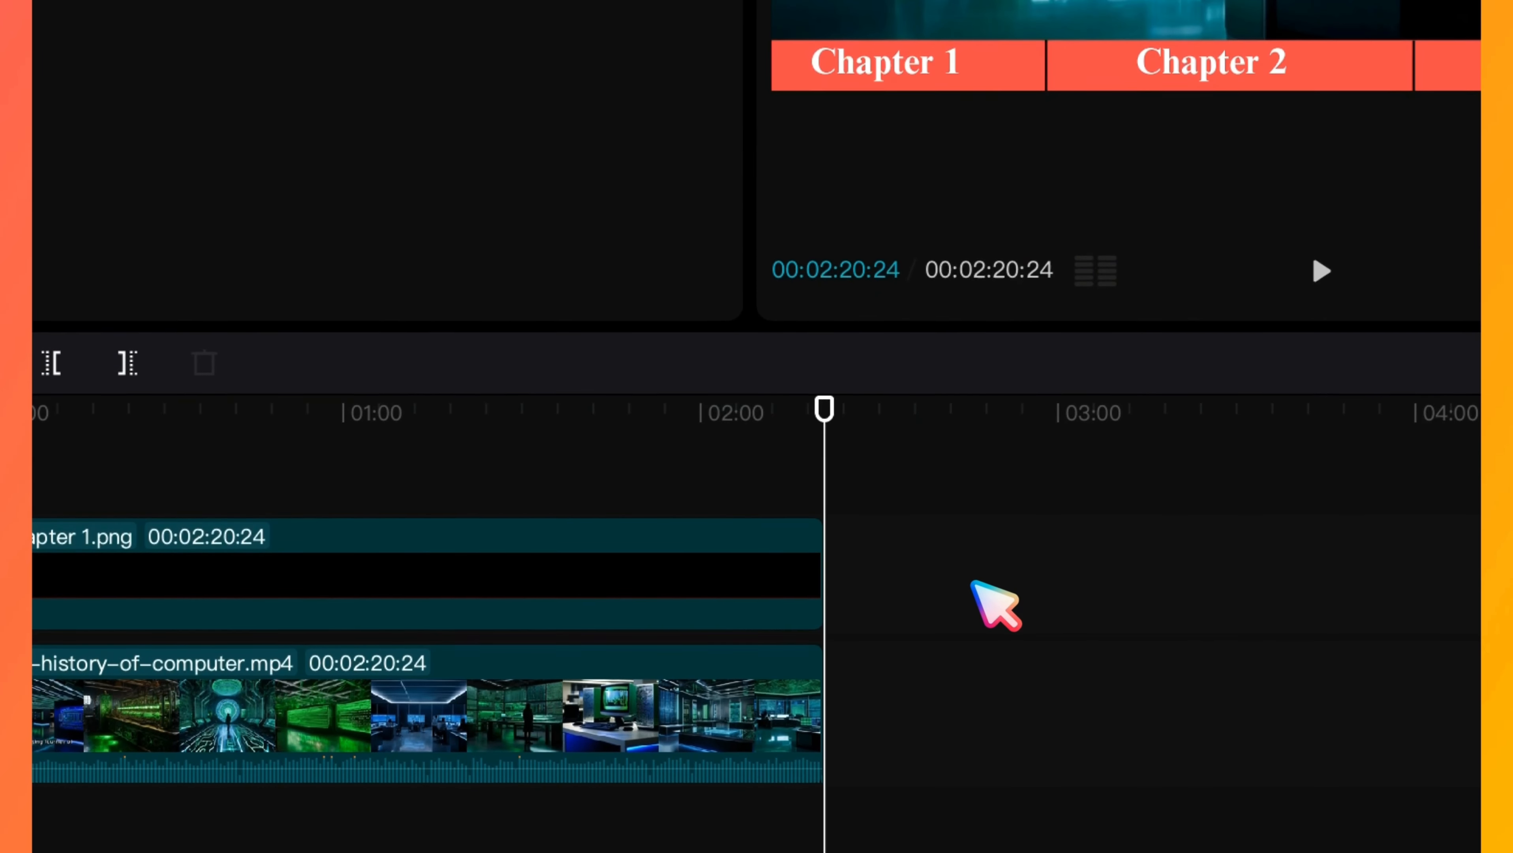
{"action": "key", "text": "ctrl+v"}
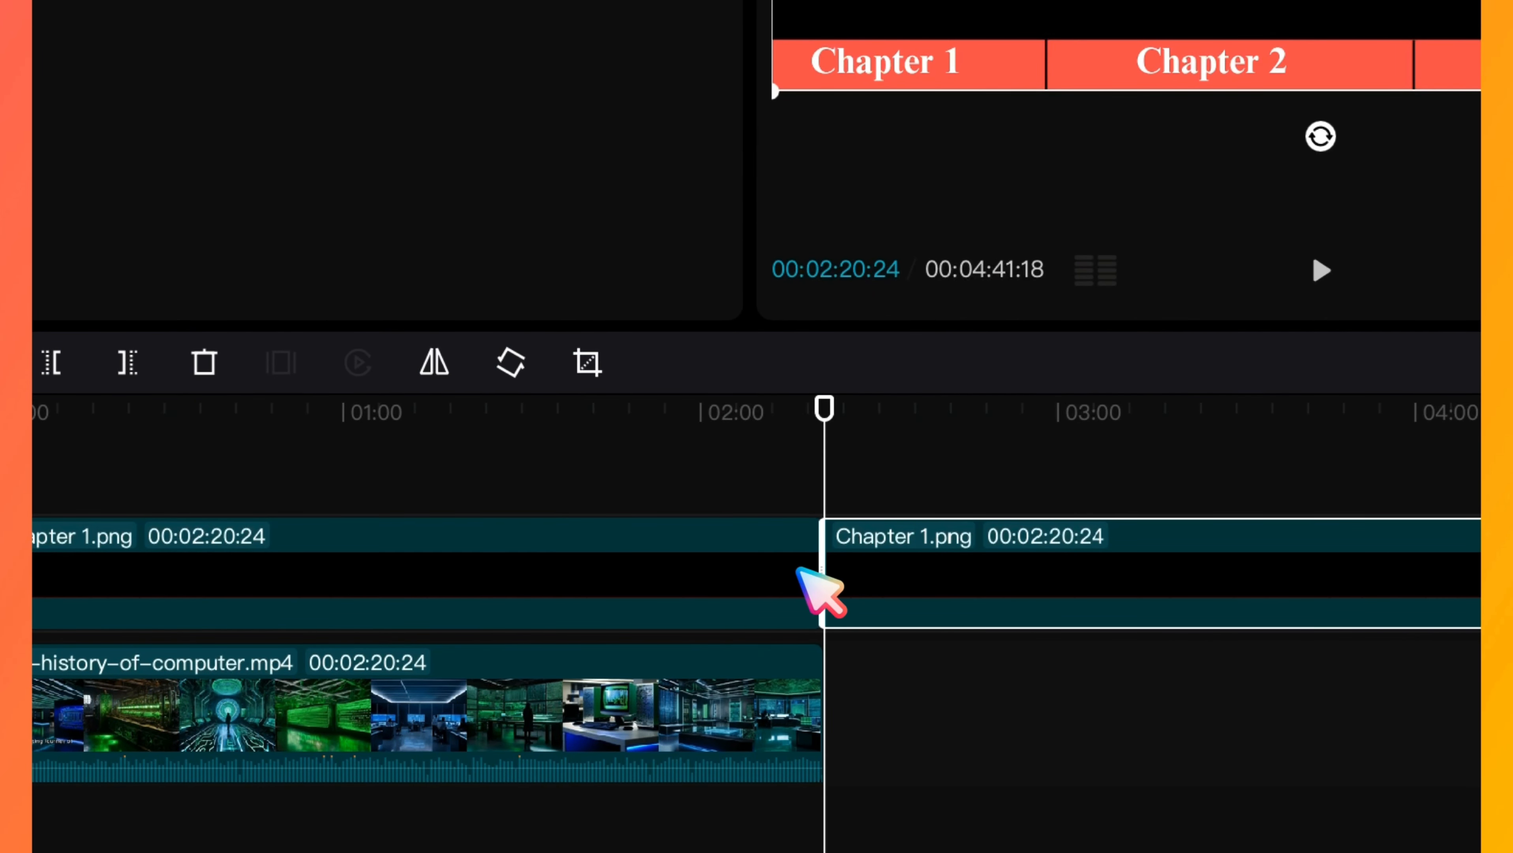
- Turn the first Chapter 1.png clip grey by setting its saturation to −50
{"action": "left_click", "coordinate": [695, 576]}
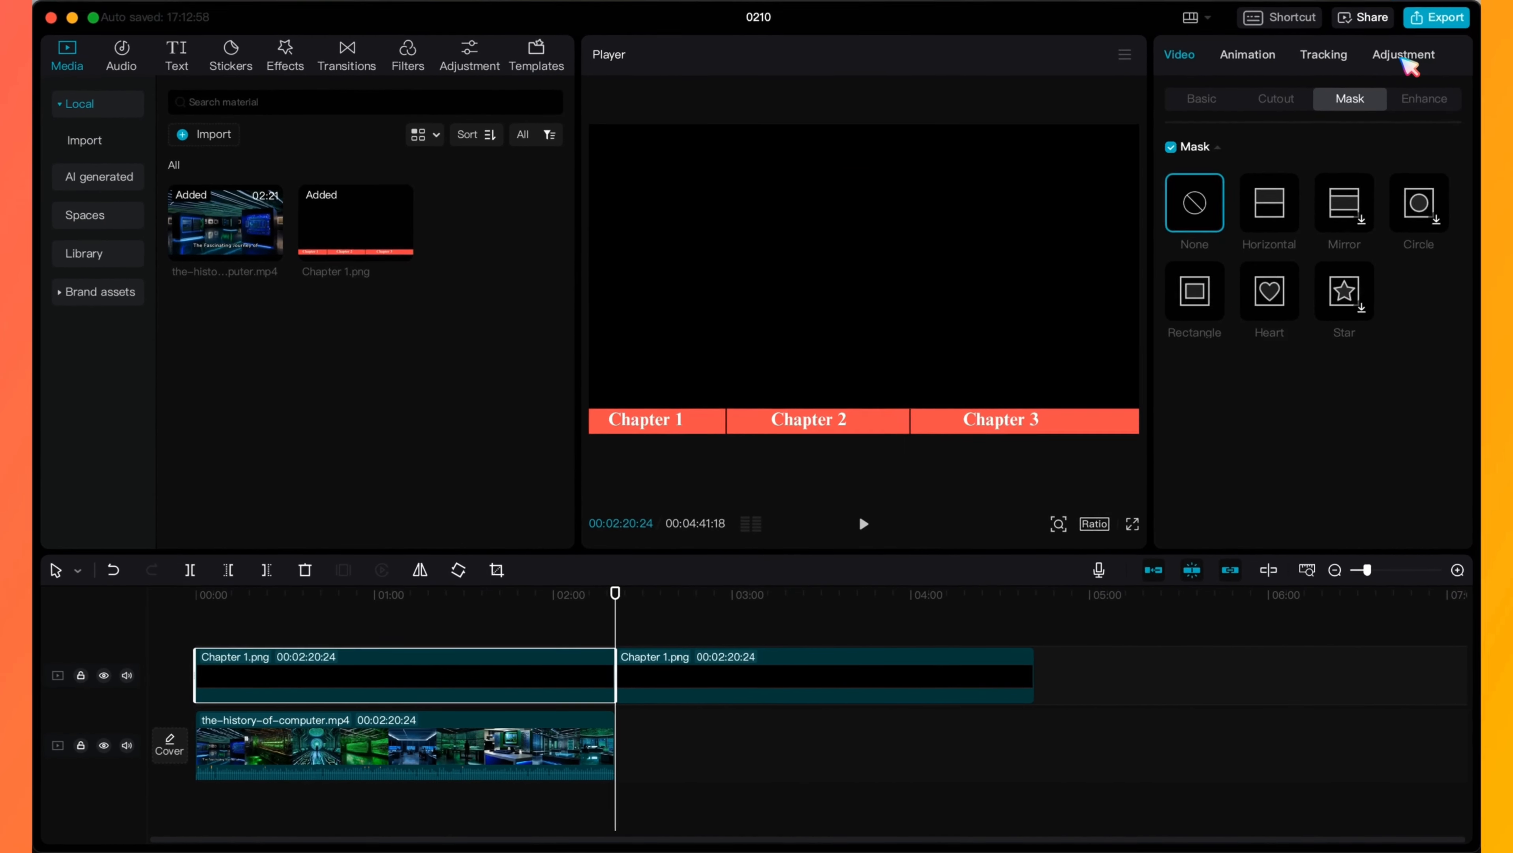
{"action": "left_click", "coordinate": [1402, 56]}
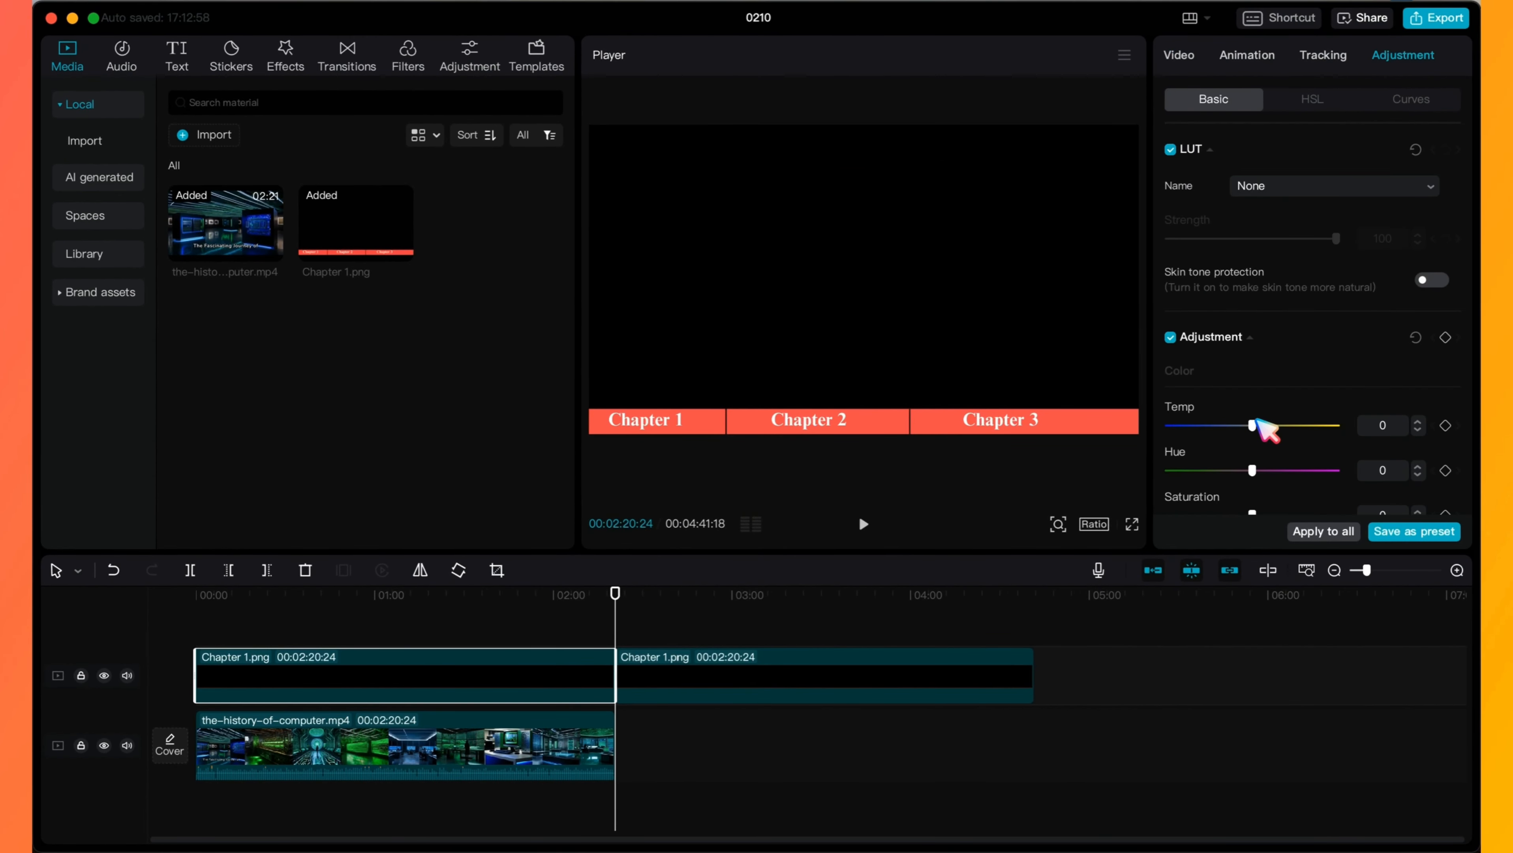
{"action": "scroll", "coordinate": [1259, 425], "scroll_direction": "down", "scroll_amount": 10}
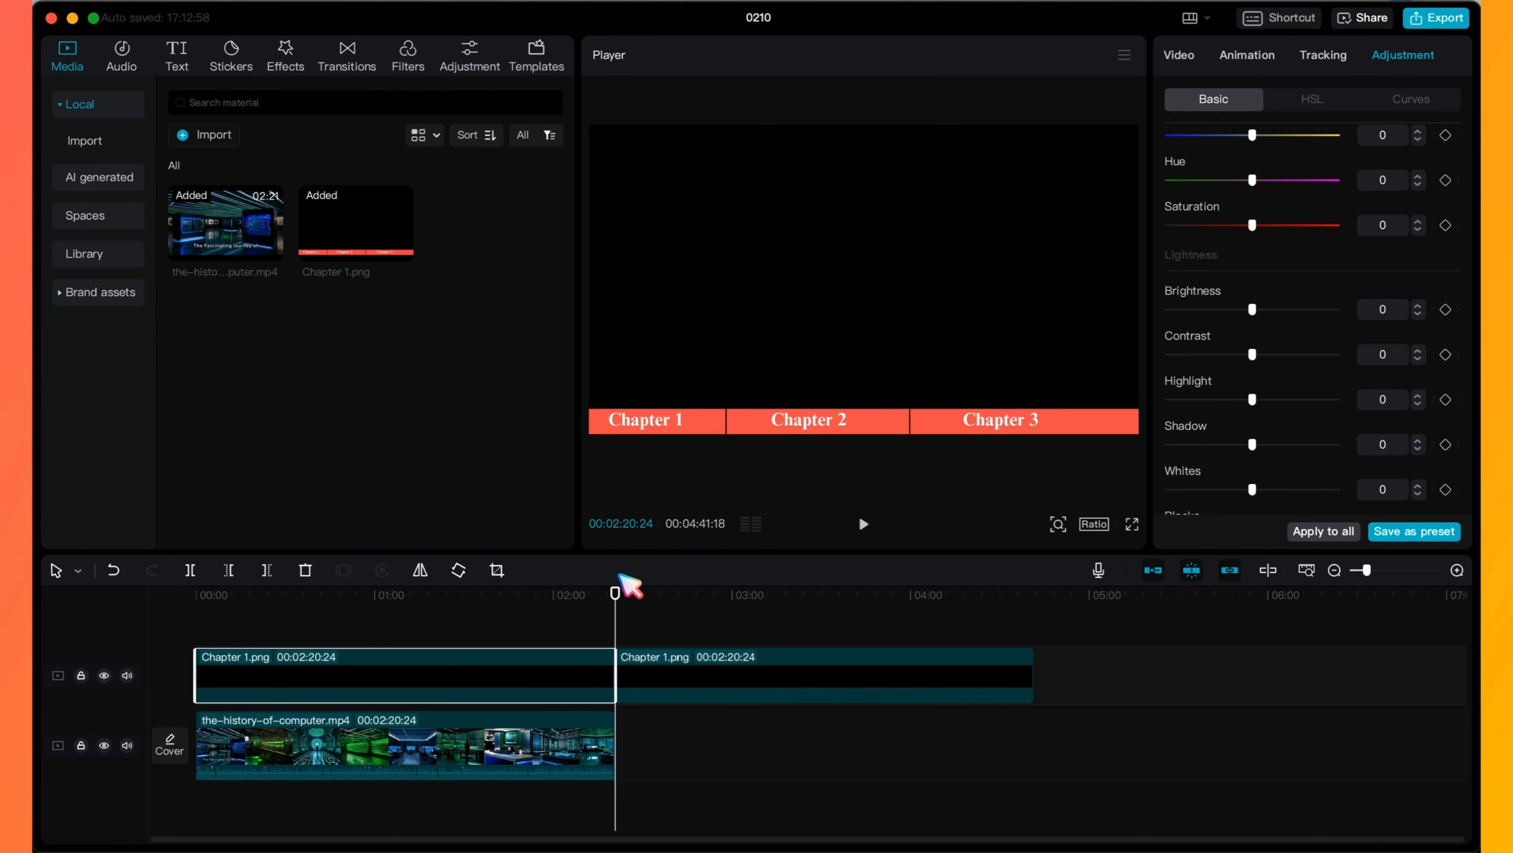
{"action": "left_click_drag", "start_coordinate": [616, 594], "coordinate": [493, 595]}
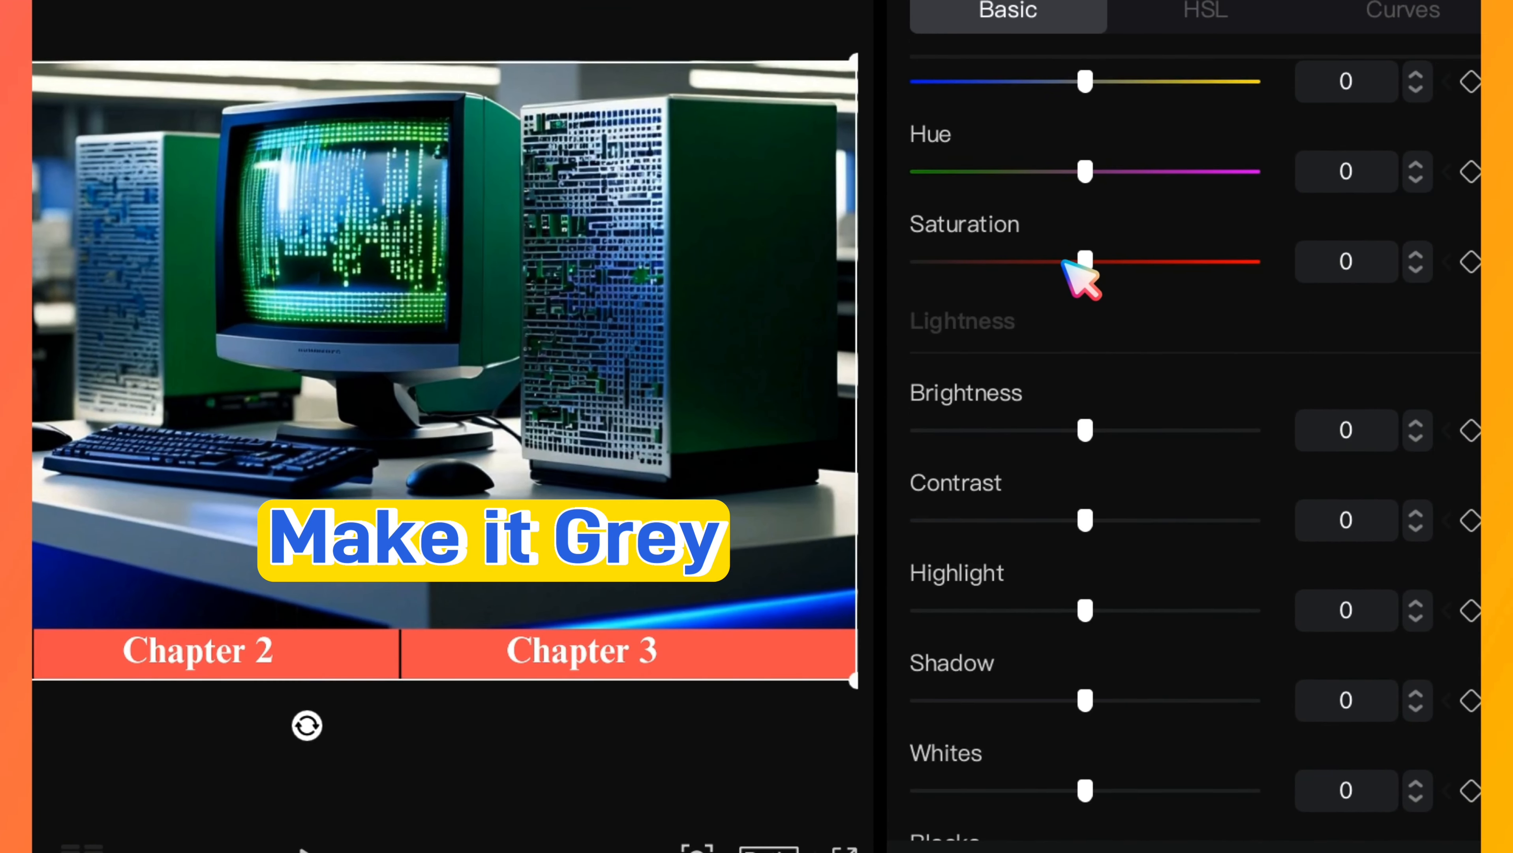
{"action": "left_click_drag", "start_coordinate": [1082, 263], "coordinate": [878, 282]}
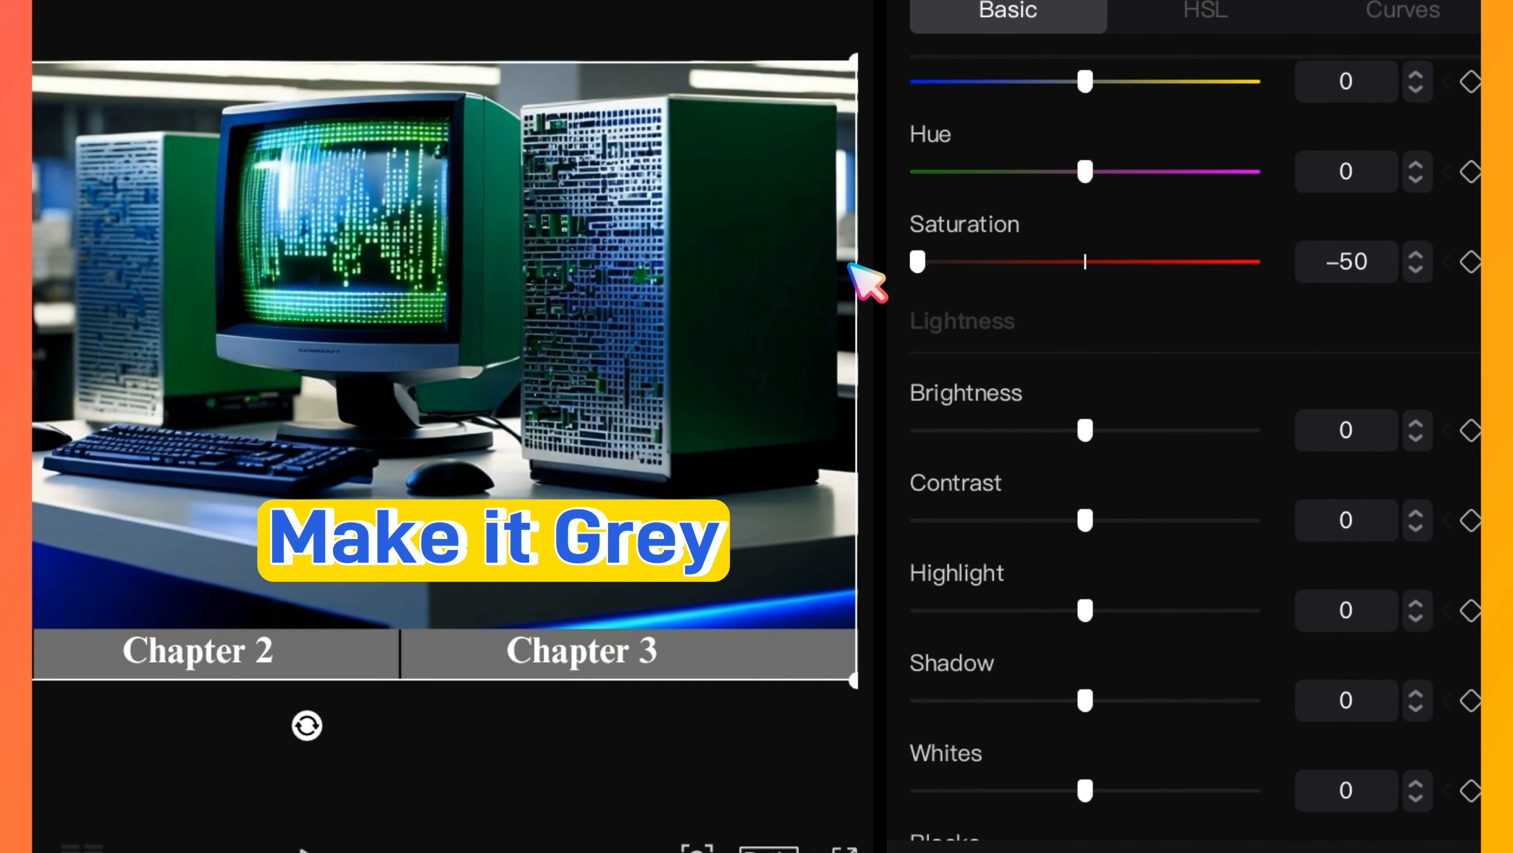
{"action": "scroll", "coordinate": [986, 280], "scroll_direction": "up", "scroll_amount": 5}
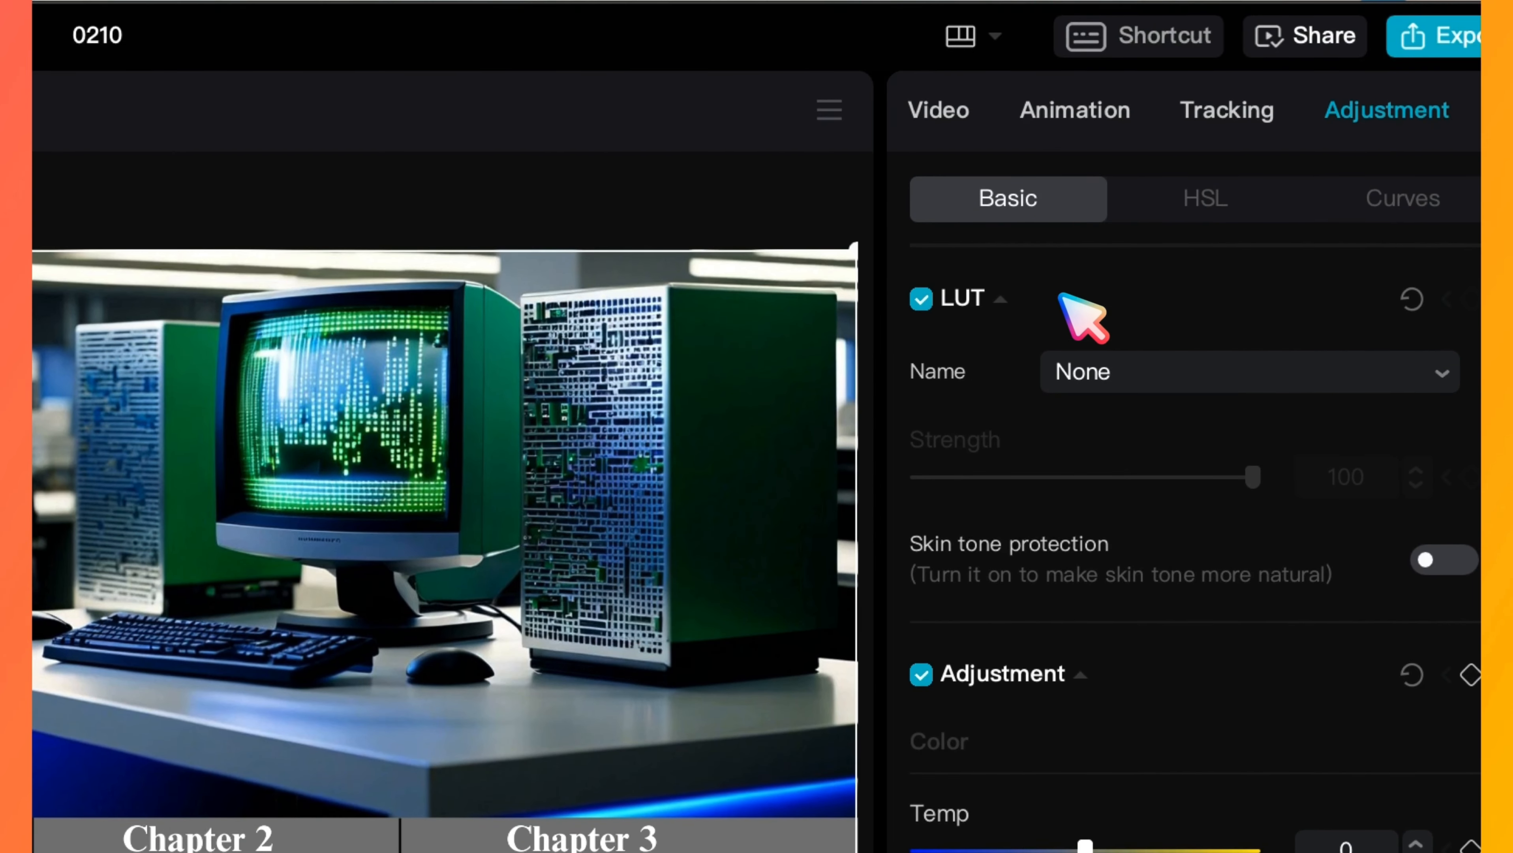
- Set the grey clip's opacity to 70% and stack the red copy on a track above it, aligned to the timeline start
{"action": "left_click", "coordinate": [959, 122]}
{"action": "left_click", "coordinate": [999, 192]}
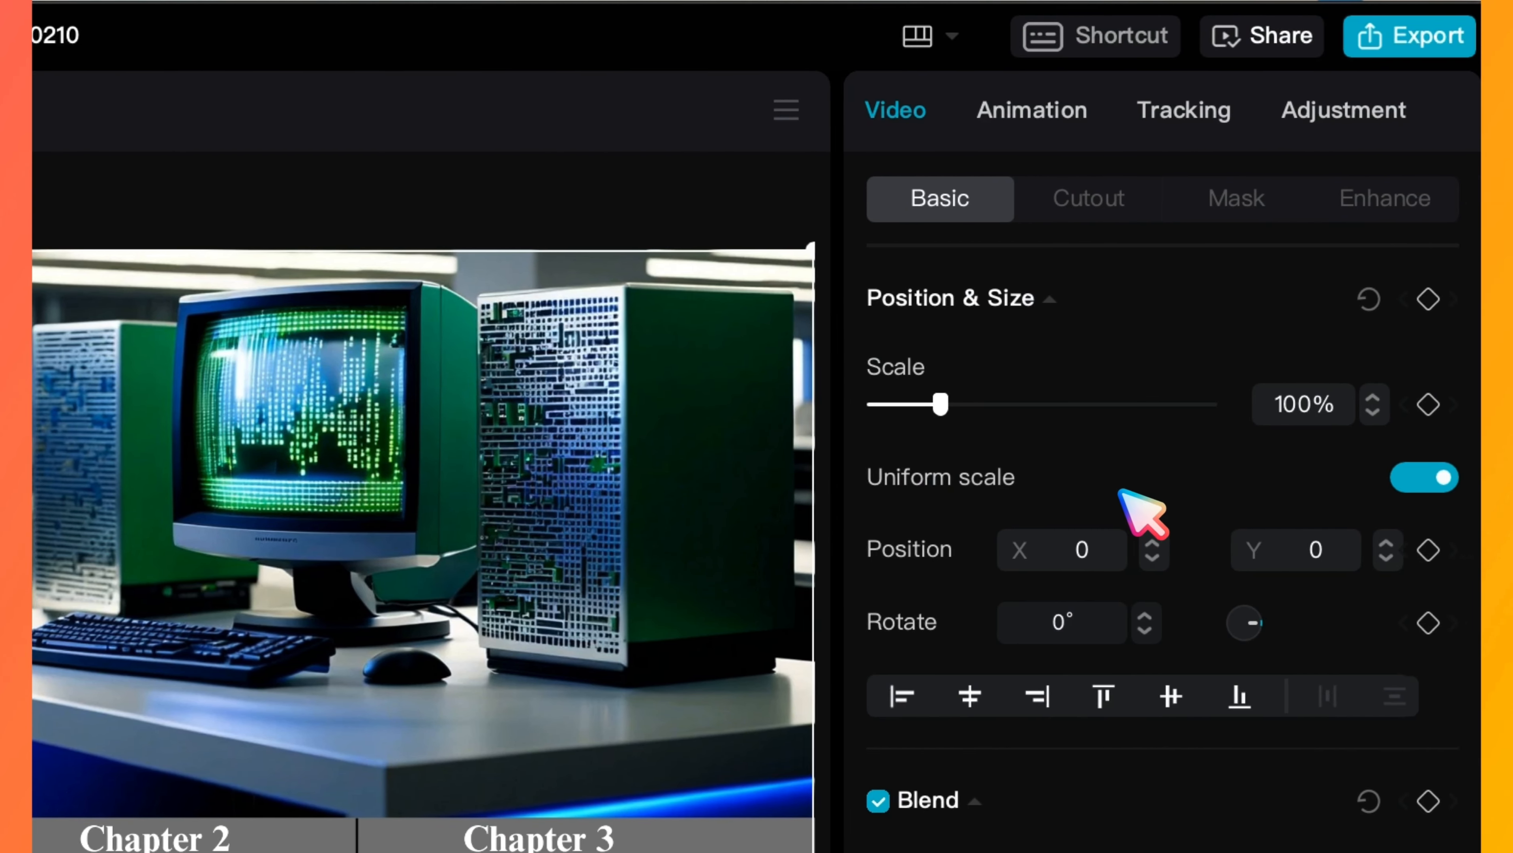
{"action": "scroll", "coordinate": [1142, 508], "scroll_direction": "down", "scroll_amount": 3}
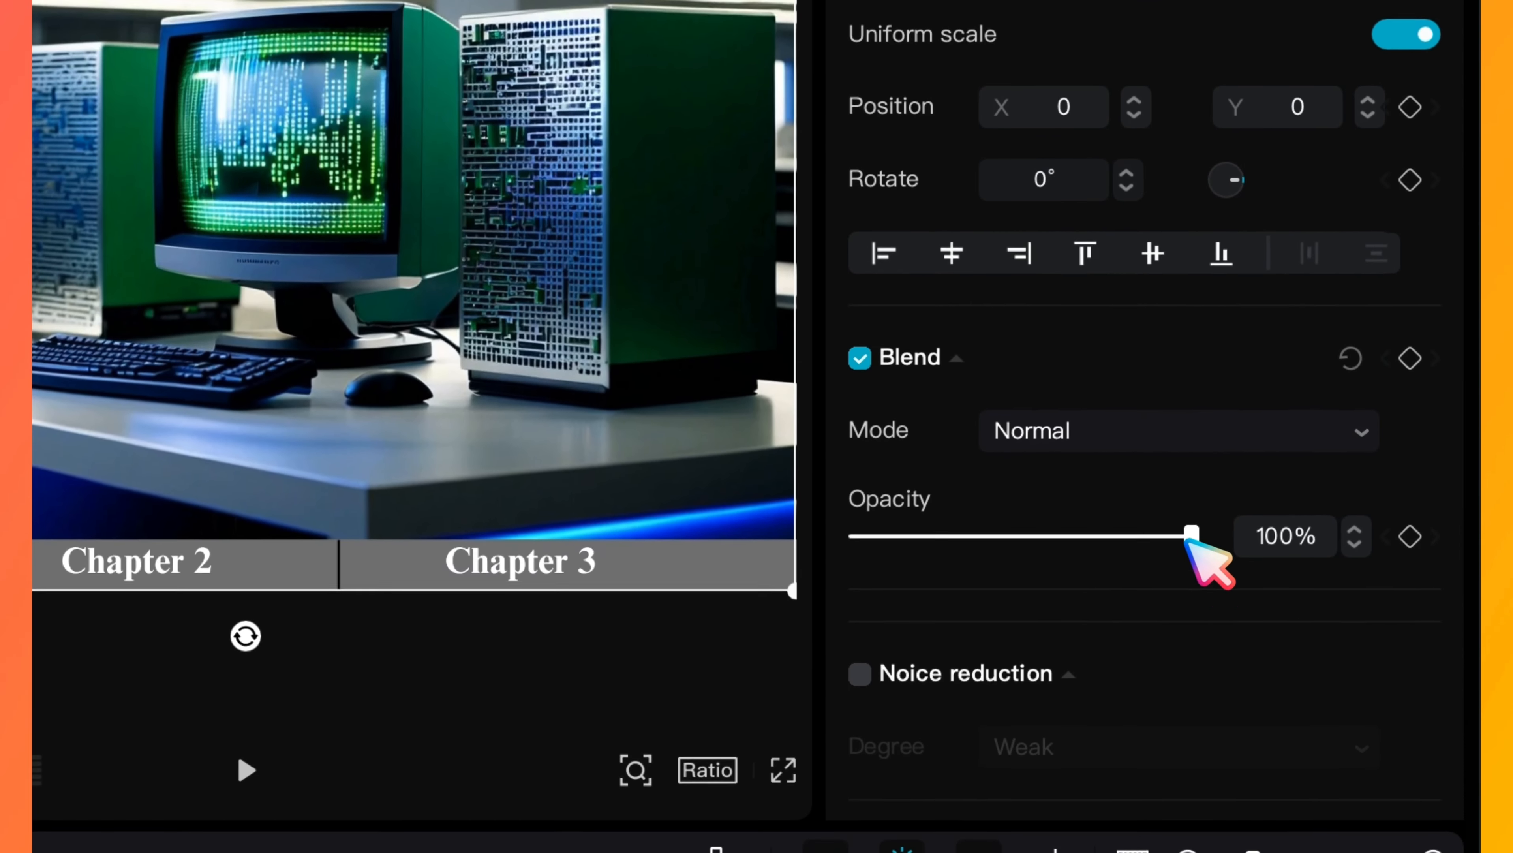
{"action": "left_click_drag", "start_coordinate": [1189, 539], "coordinate": [1081, 536]}
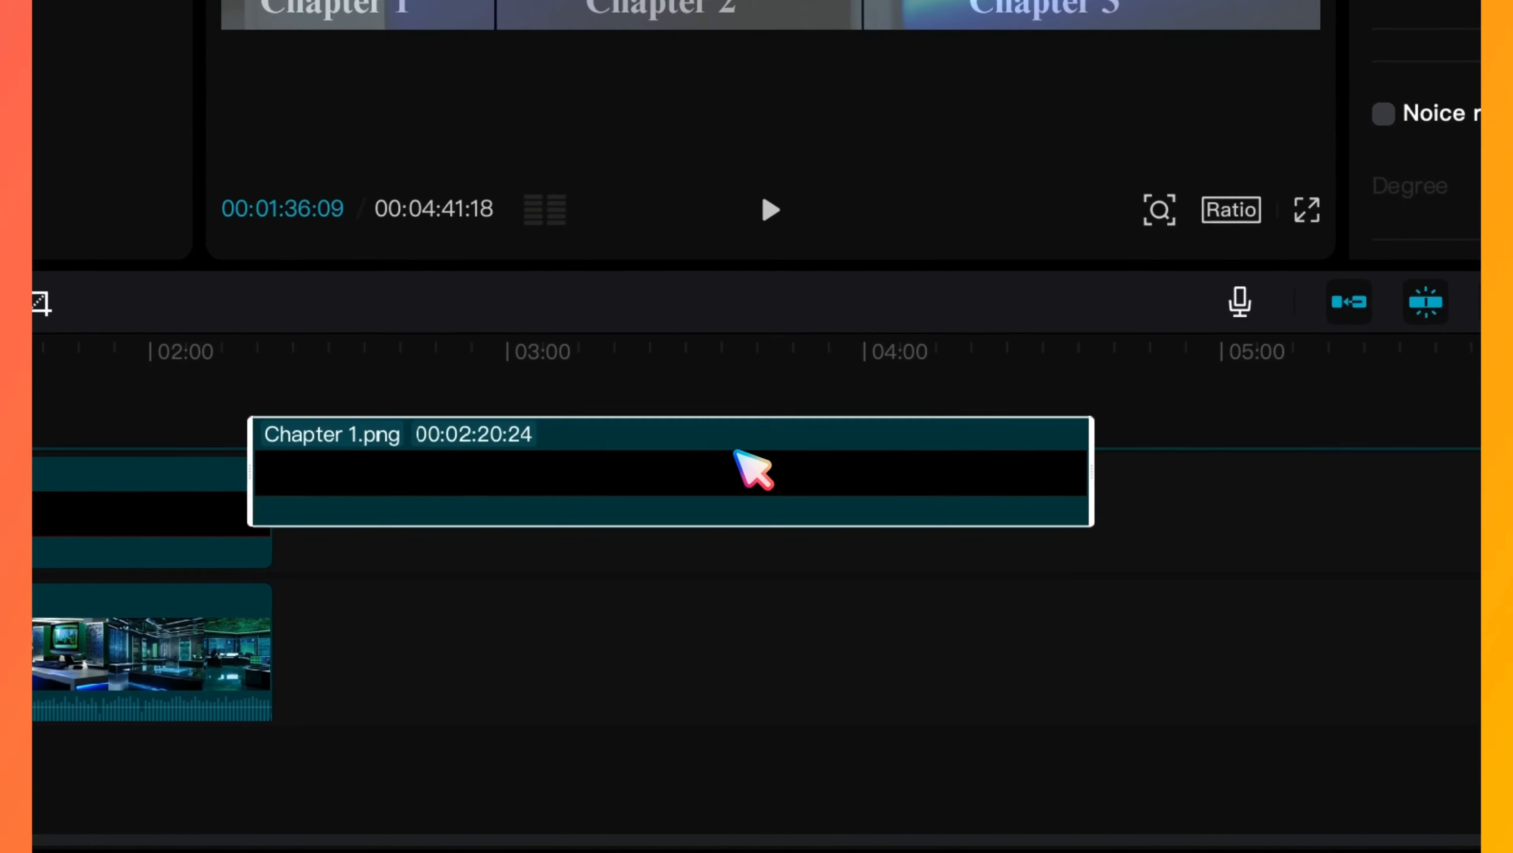
{"action": "left_click_drag", "start_coordinate": [736, 452], "coordinate": [79, 413]}
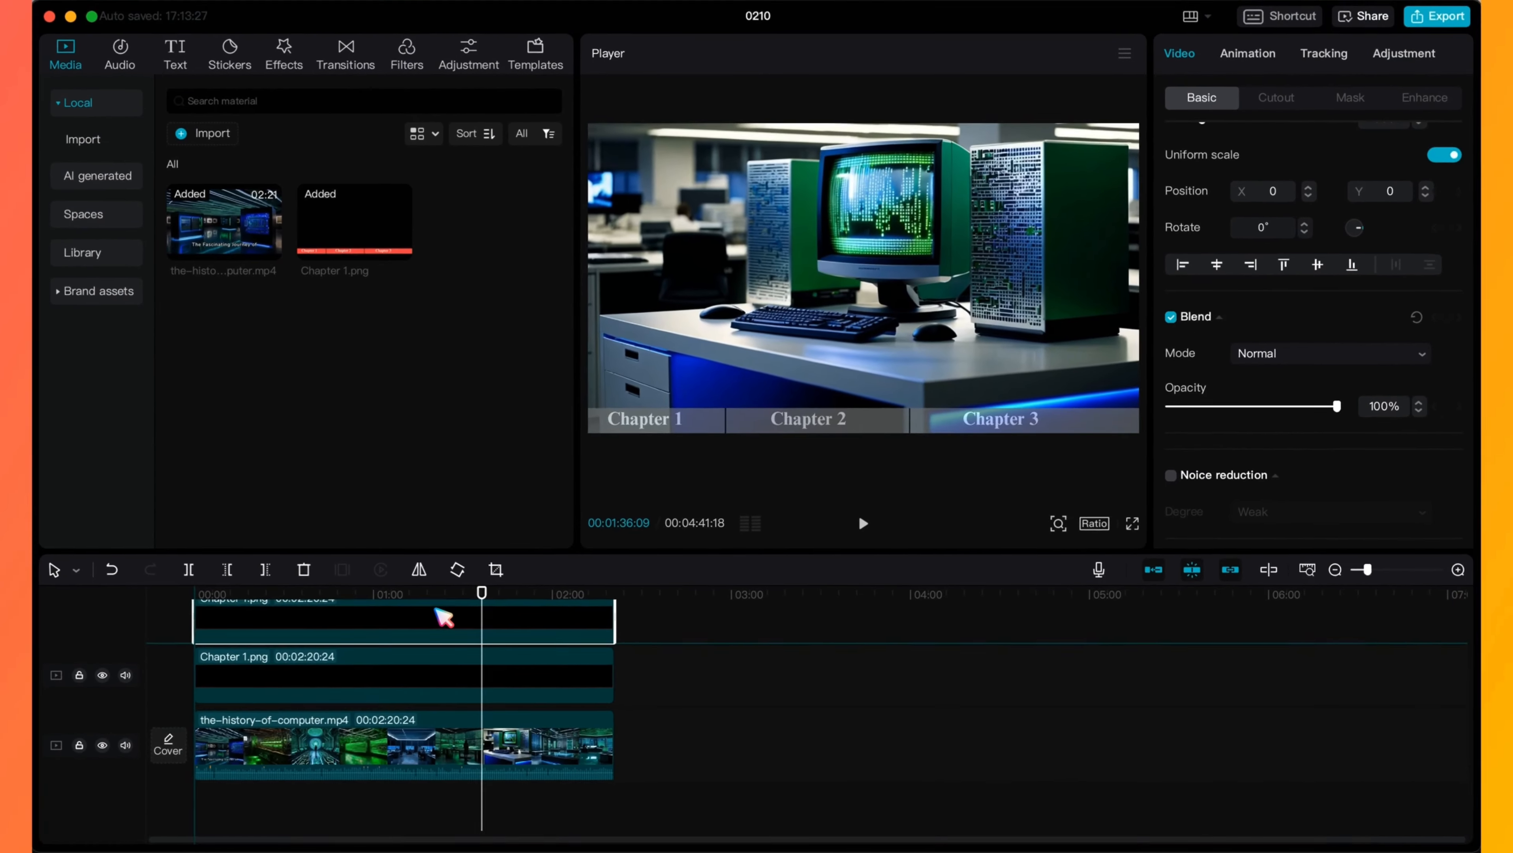
- Give the top clip a Horizontal mask rotated −90° at the bar's left edge, with a mask keyframe at 00:00
{"action": "left_click_drag", "start_coordinate": [484, 594], "coordinate": [201, 593]}
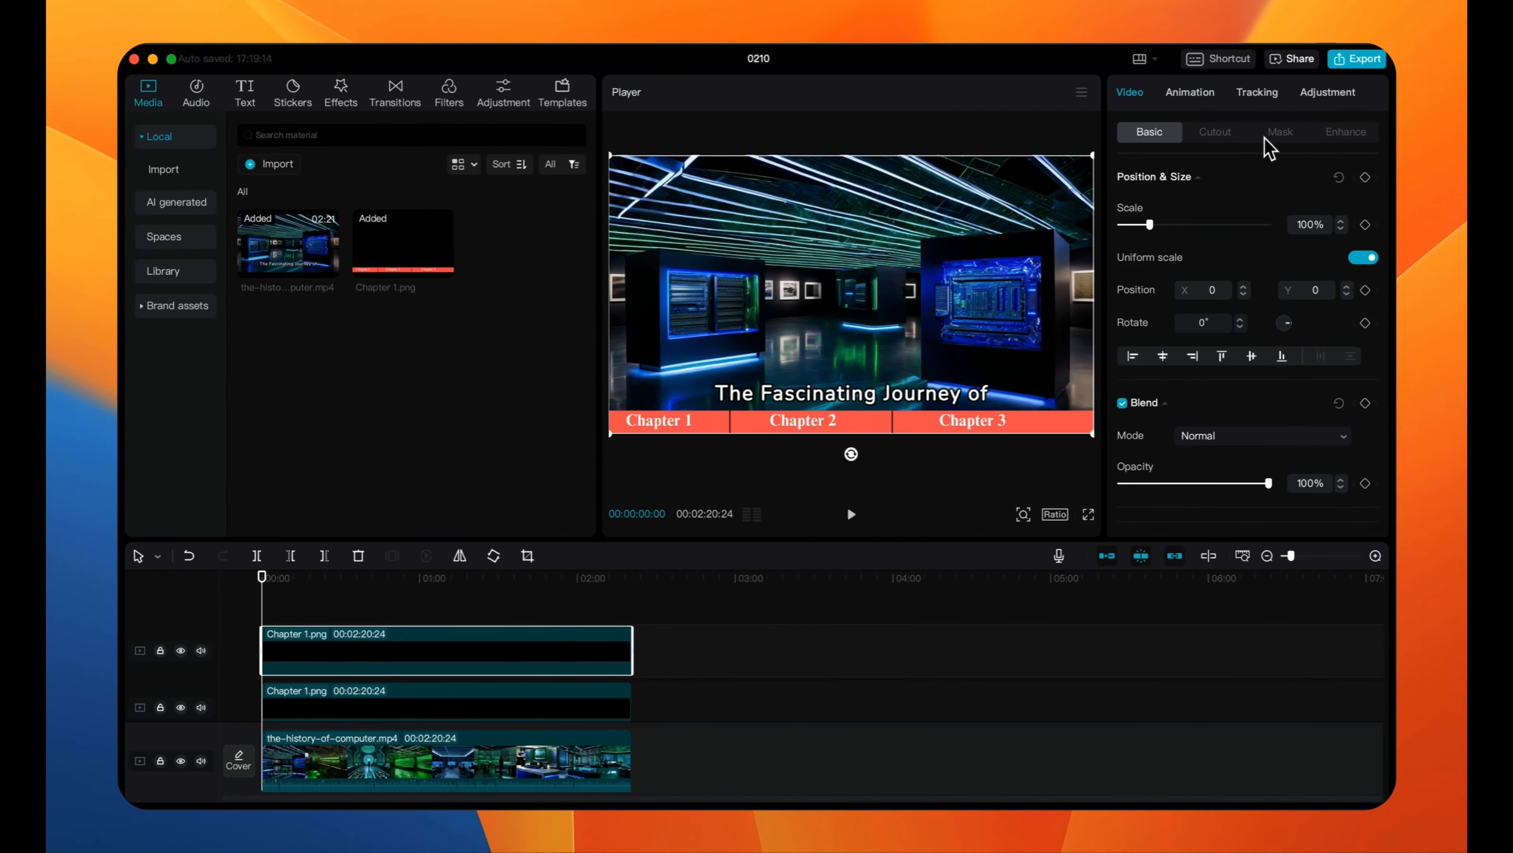
{"action": "left_click", "coordinate": [1272, 135]}
{"action": "left_click", "coordinate": [1209, 229]}
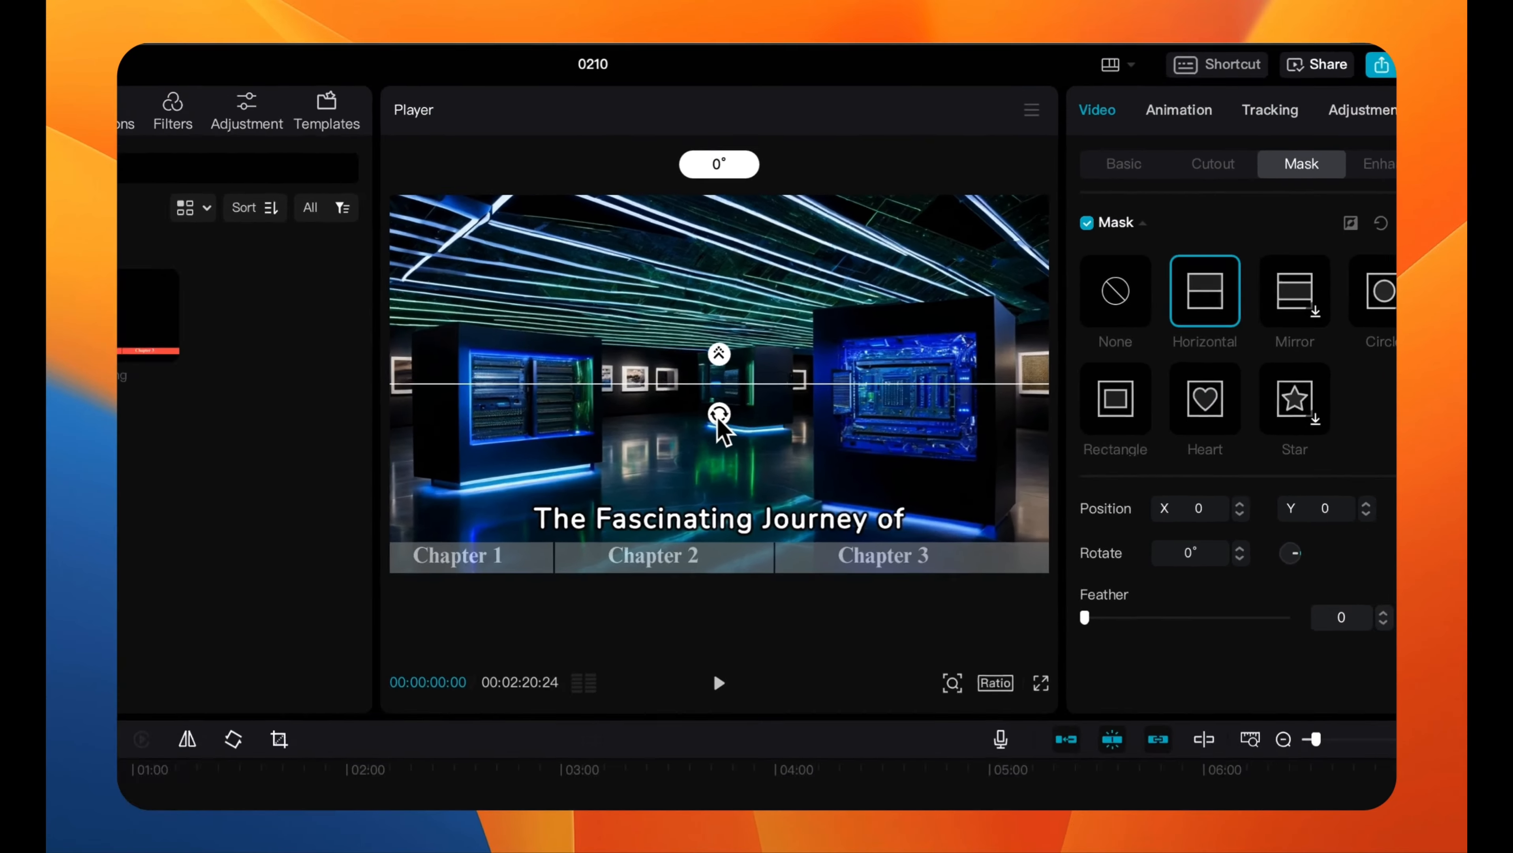
{"action": "left_click_drag", "start_coordinate": [378, 590], "coordinate": [406, 581]}
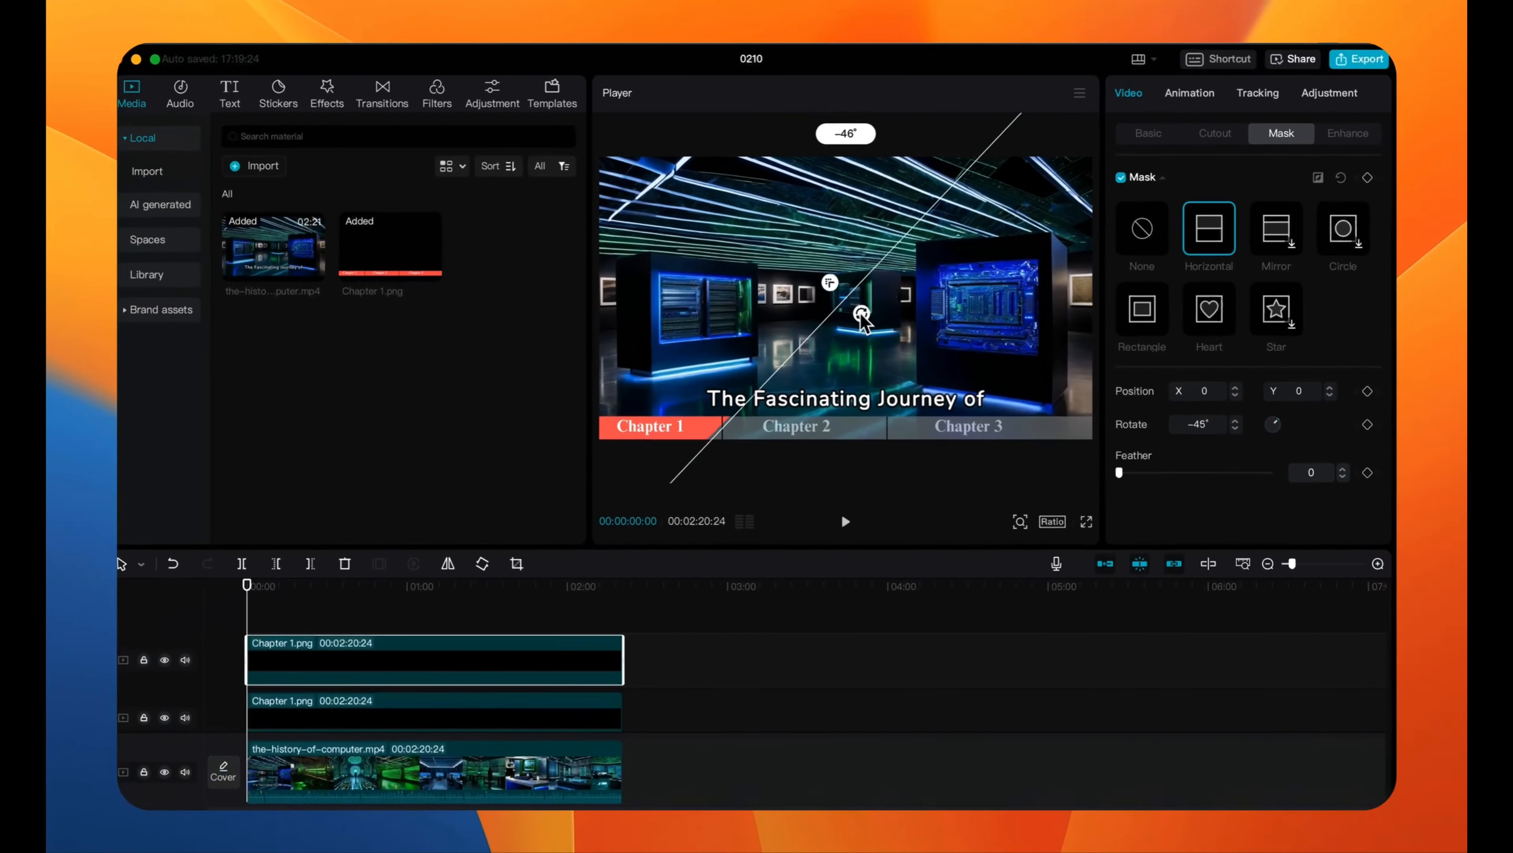
{"action": "left_click_drag", "start_coordinate": [862, 316], "coordinate": [618, 334]}
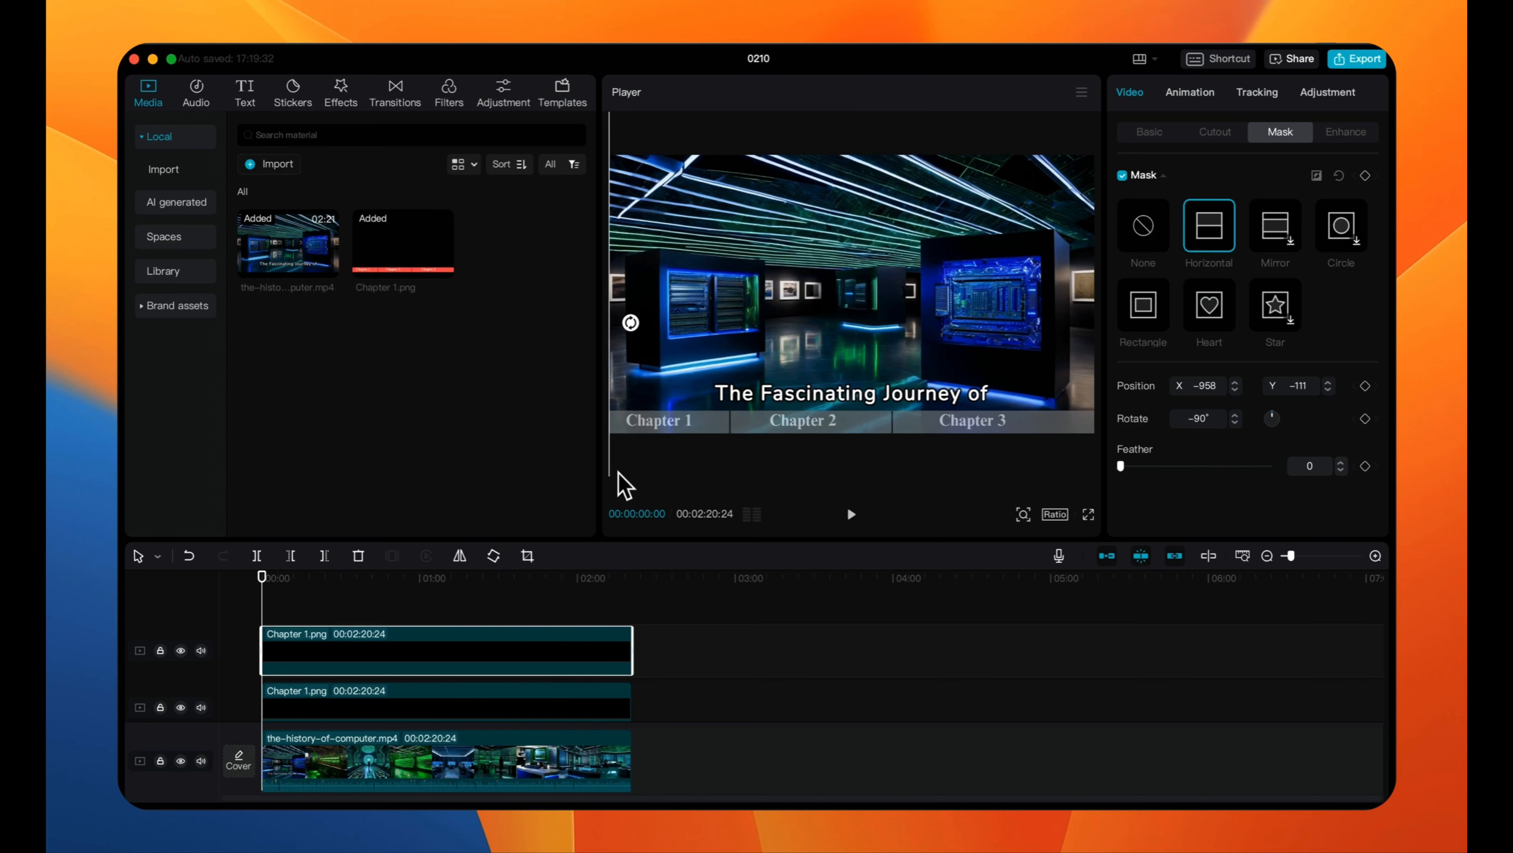
{"action": "left_click", "coordinate": [1365, 175]}
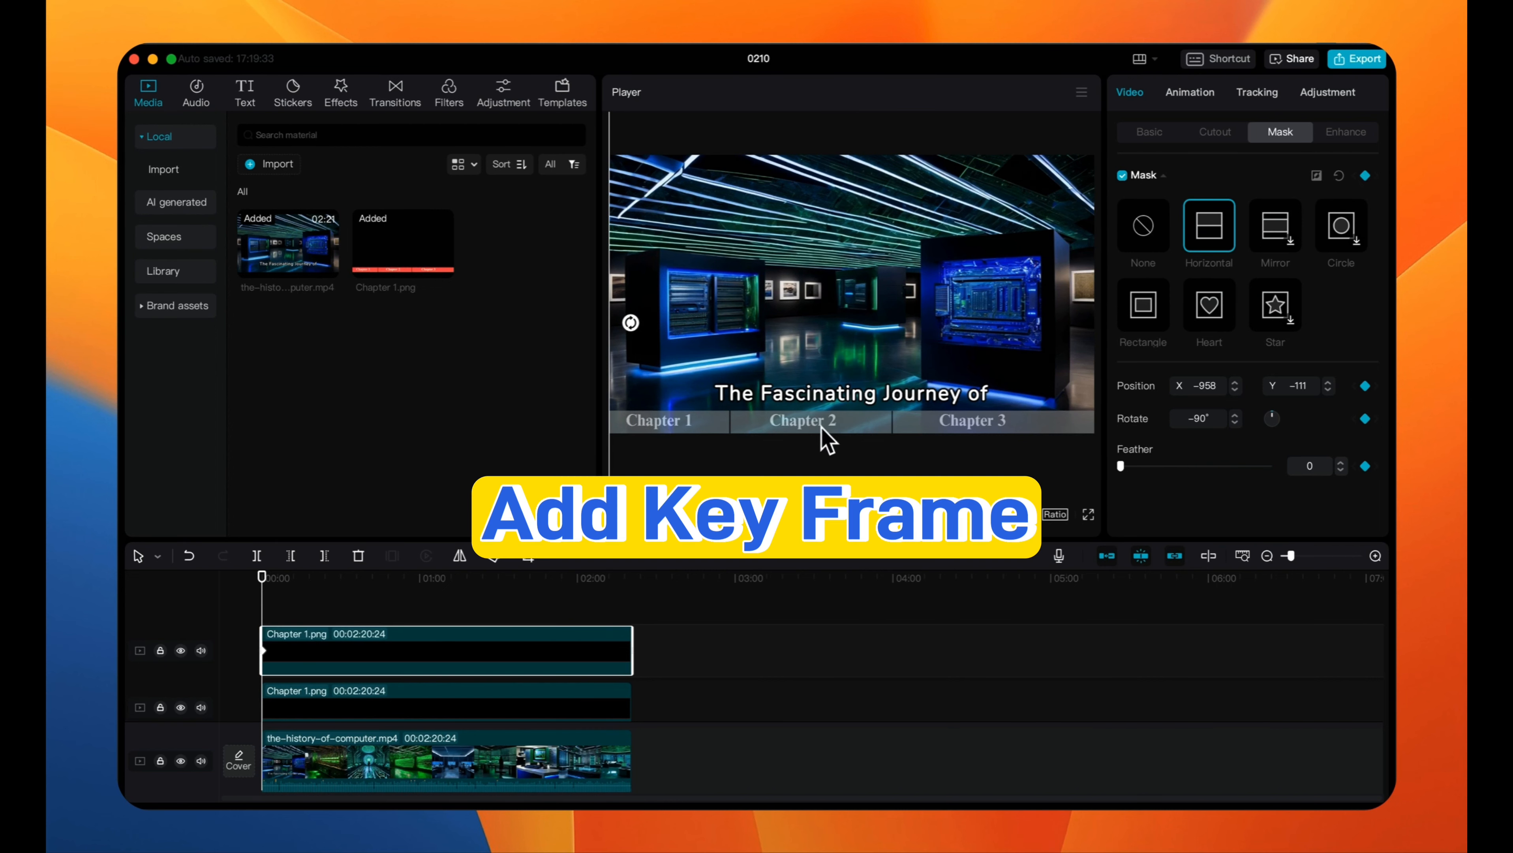
- Keyframe the mask position at the first divider at 00:00:33:11, the second divider at 00:01:37:25, and the right edge at 00:02:20:24
{"action": "left_click_drag", "start_coordinate": [261, 589], "coordinate": [350, 592]}
{"action": "left_click_drag", "start_coordinate": [618, 331], "coordinate": [737, 336]}
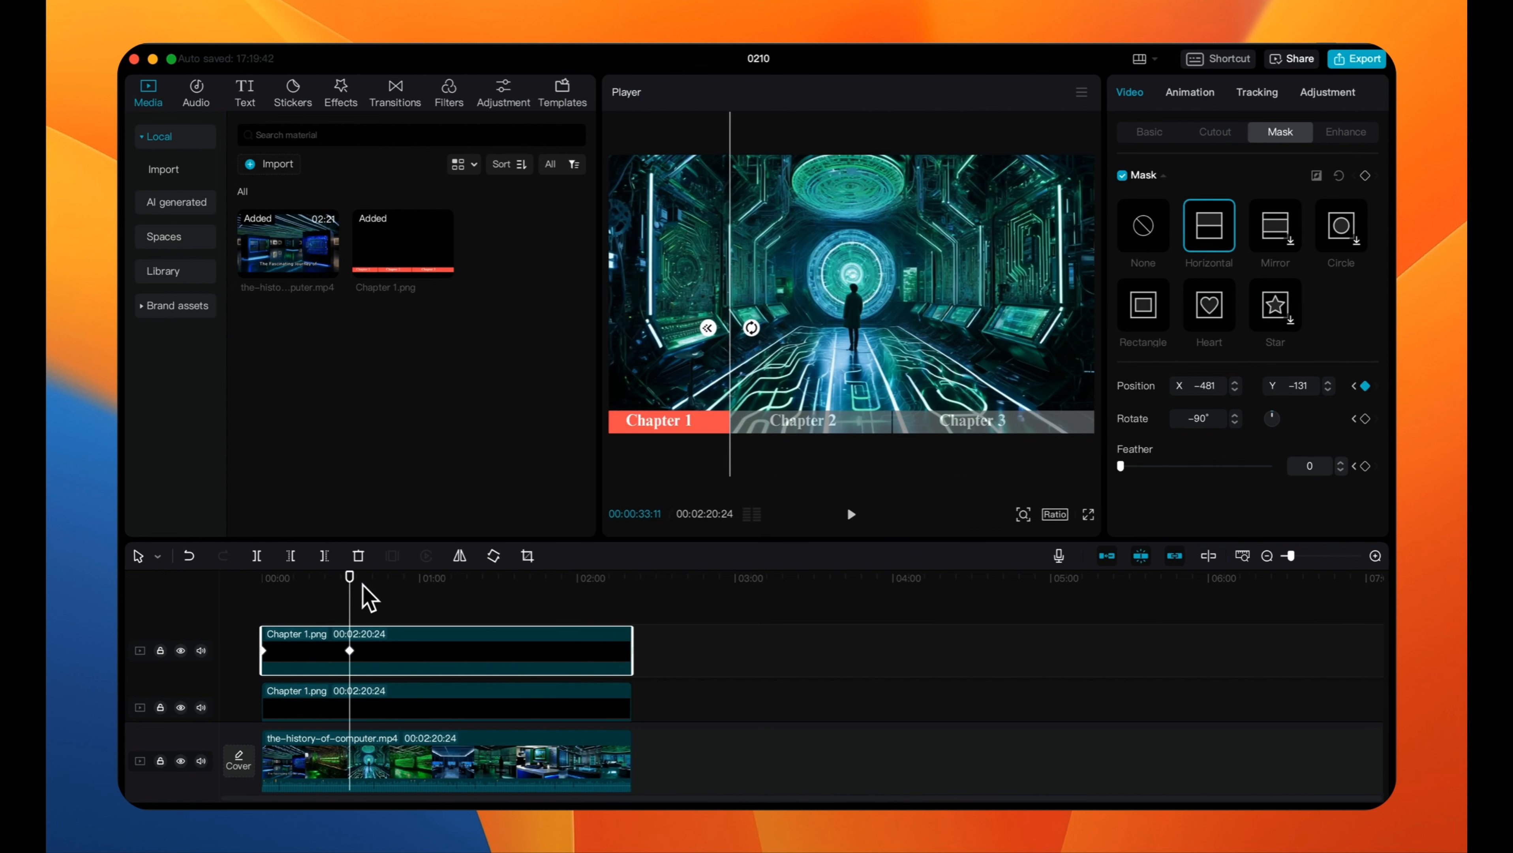
{"action": "left_click_drag", "start_coordinate": [350, 579], "coordinate": [520, 593]}
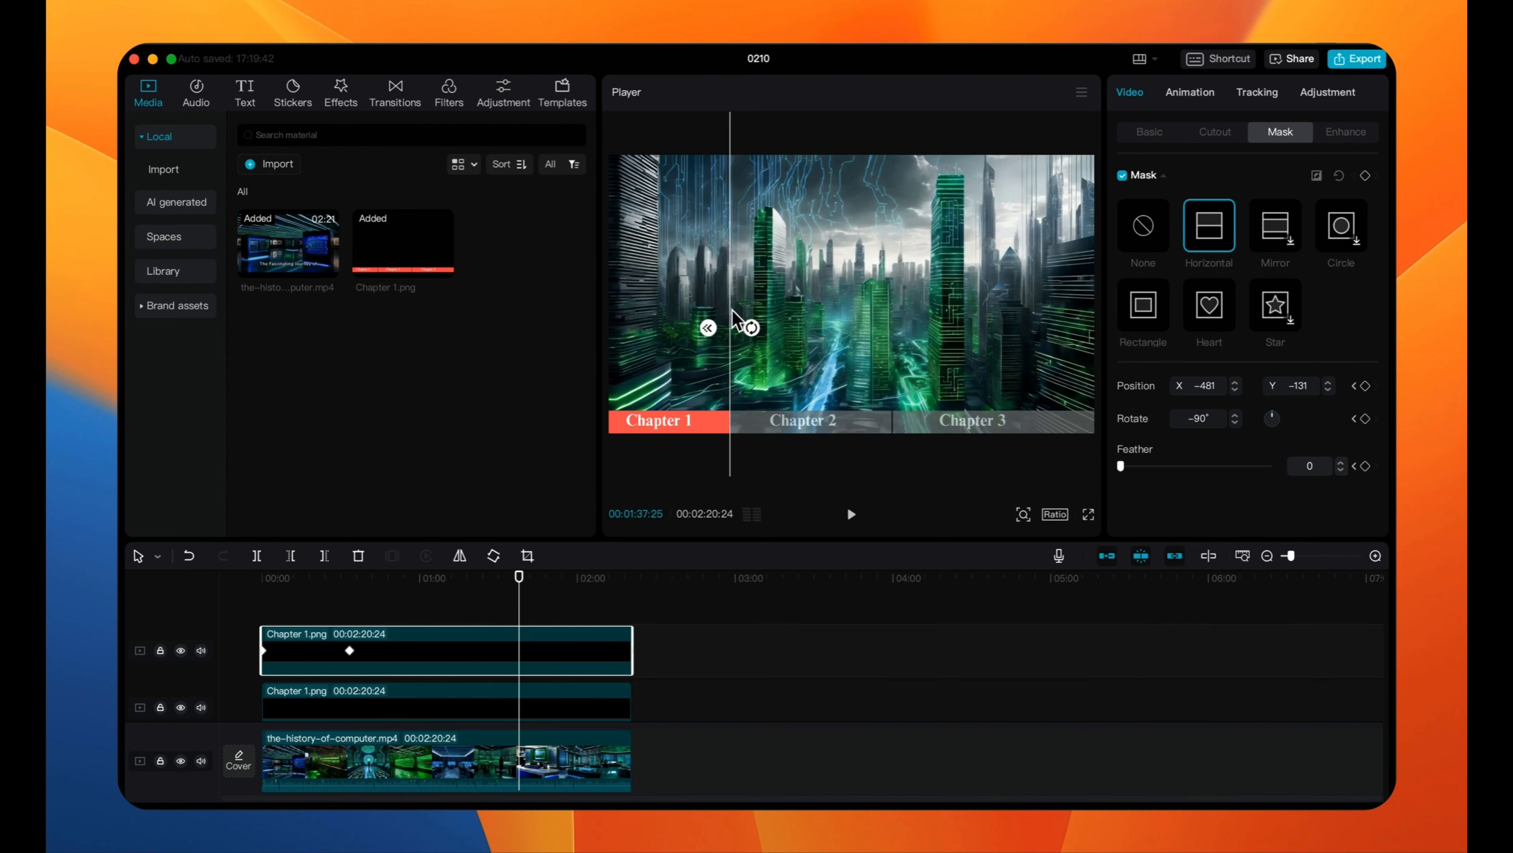
{"action": "left_click_drag", "start_coordinate": [734, 323], "coordinate": [896, 323]}
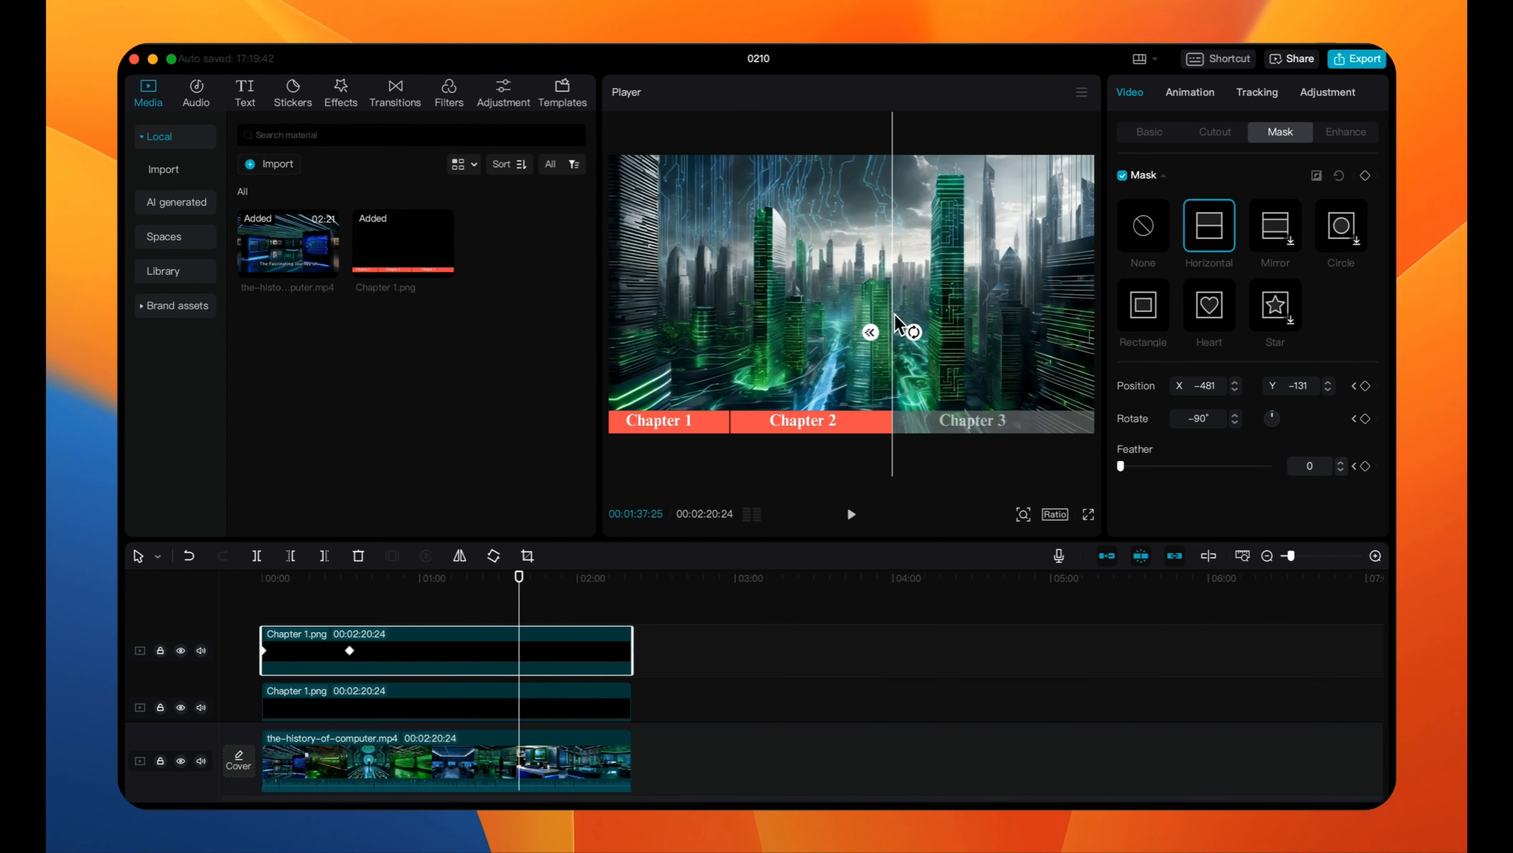
{"action": "left_click_drag", "start_coordinate": [519, 578], "coordinate": [632, 580]}
{"action": "left_click_drag", "start_coordinate": [906, 348], "coordinate": [1099, 366]}
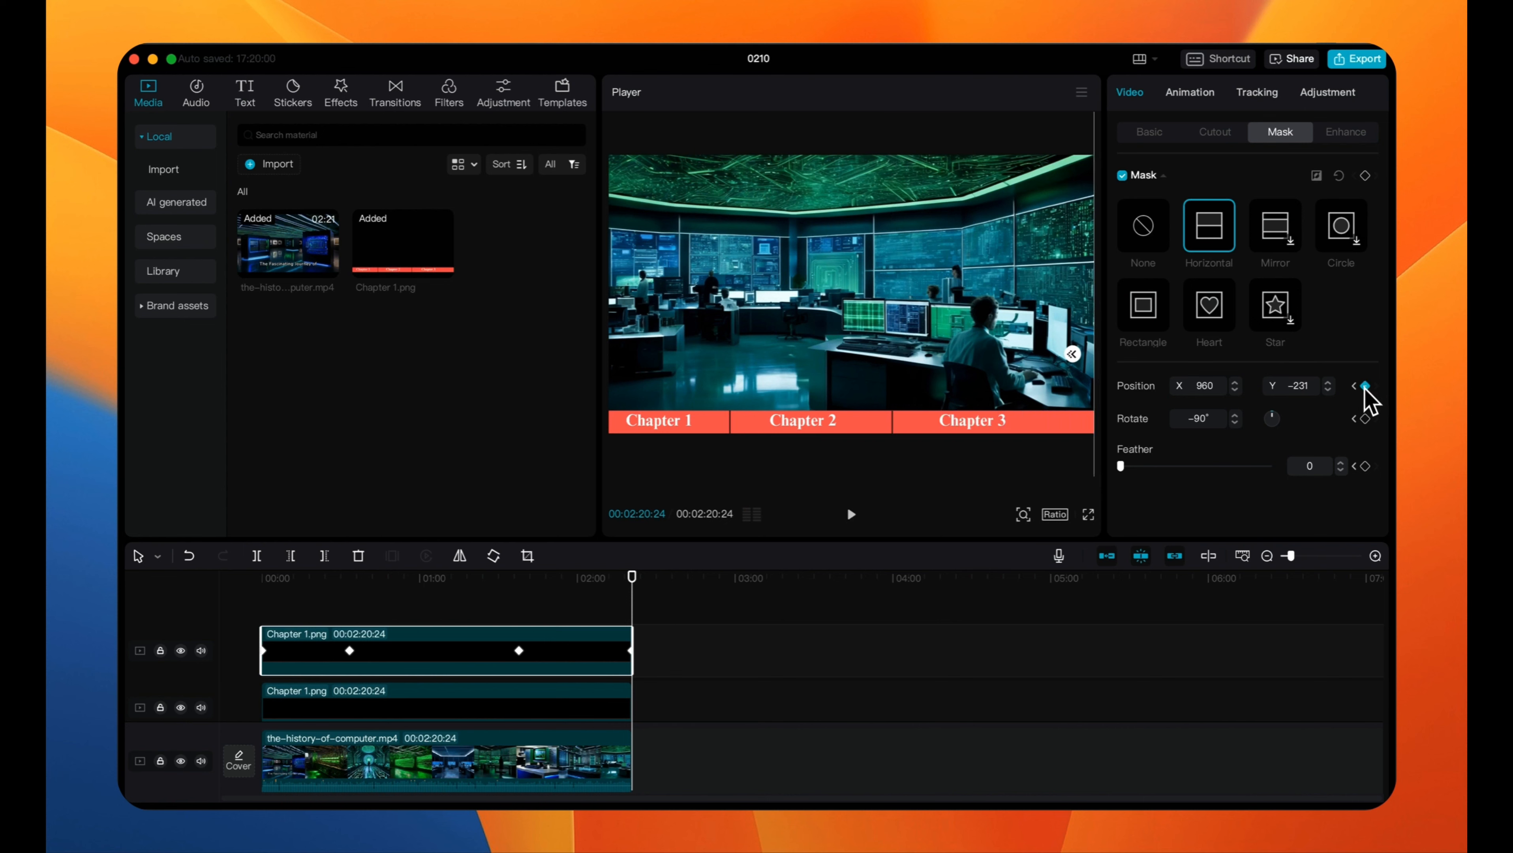
- Play the video full screen and scrub through it to check the chapter progress bar animation
{"action": "left_click", "coordinate": [1088, 514]}
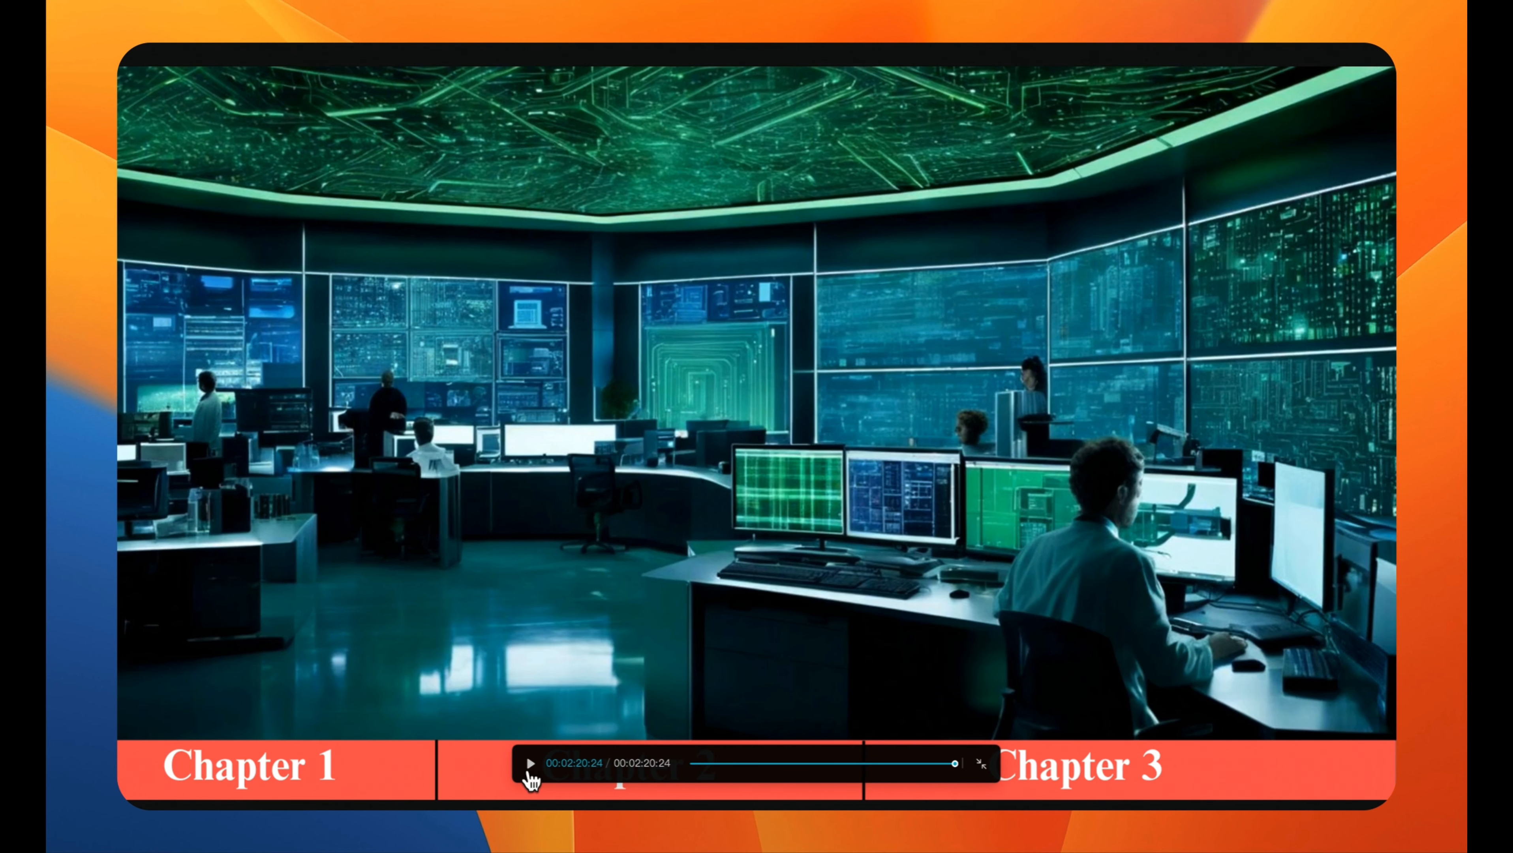
{"action": "left_click", "coordinate": [529, 772]}
{"action": "left_click_drag", "start_coordinate": [694, 764], "coordinate": [762, 772]}
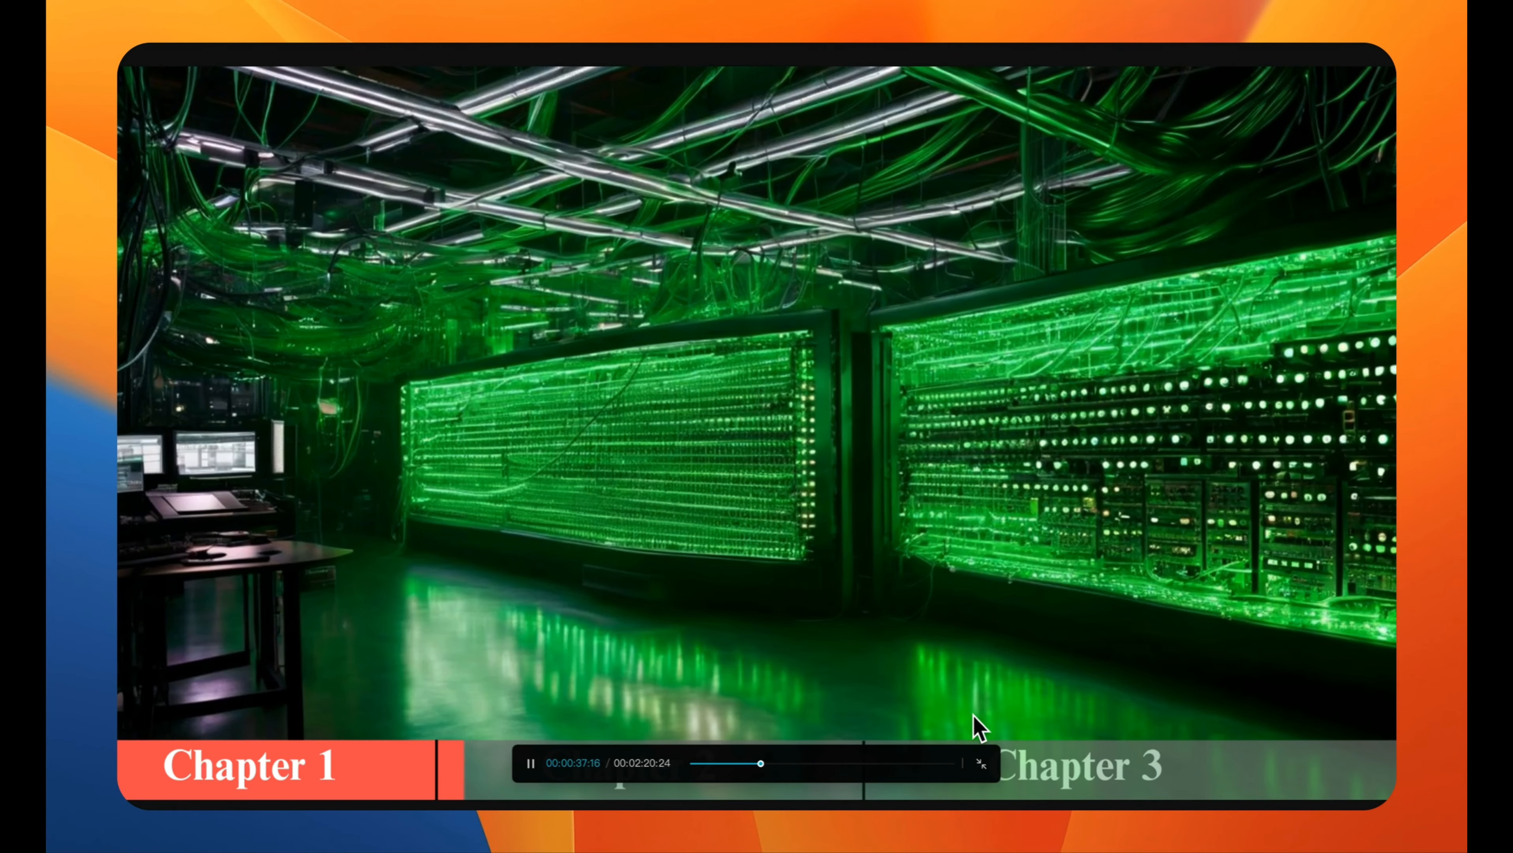